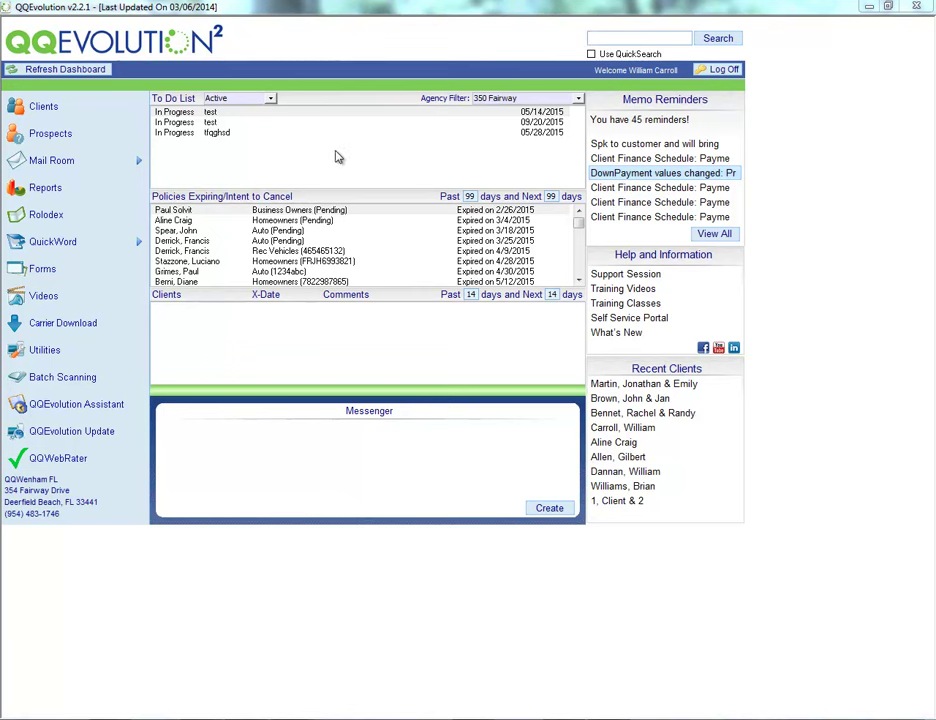
Open the QuickWord RTF Editor to start a blank letter template
{"action": "mouse_move", "coordinate": [90, 162]}
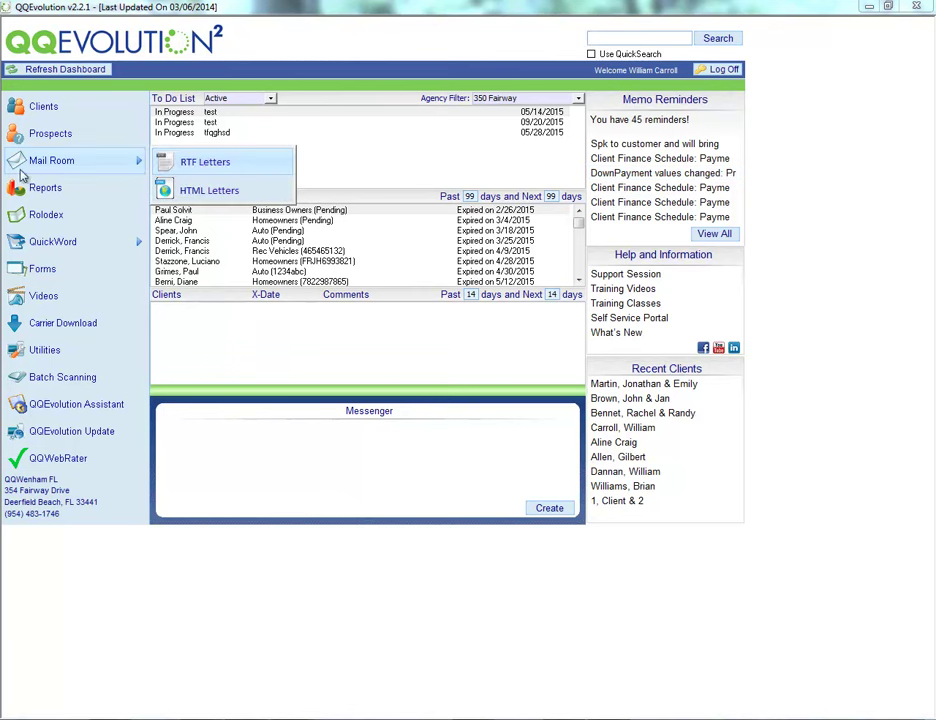
{"action": "mouse_move", "coordinate": [70, 243]}
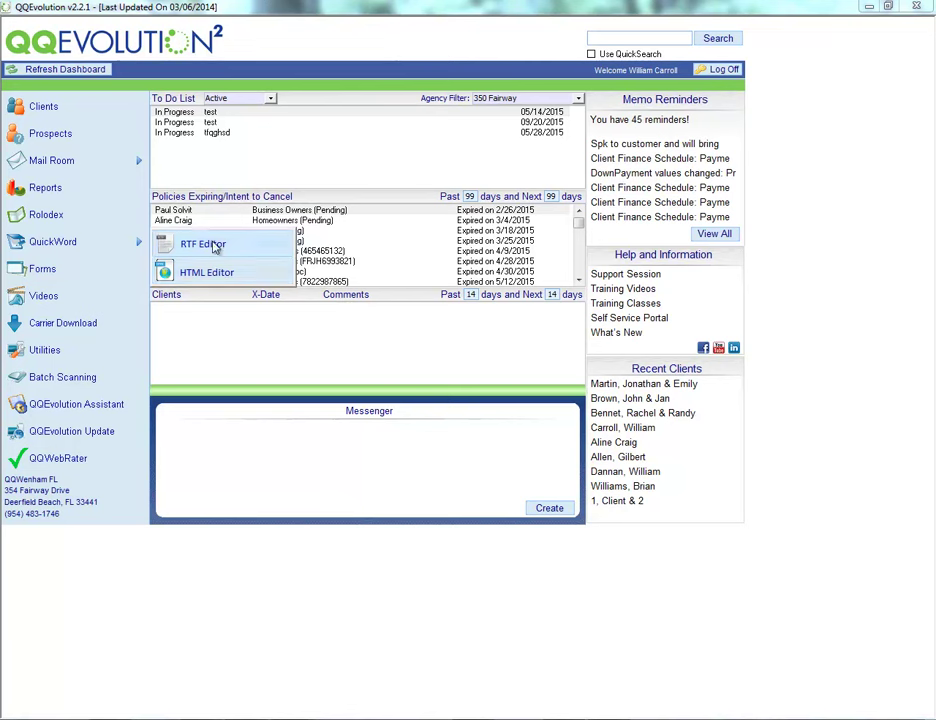
{"action": "mouse_move", "coordinate": [45, 160]}
{"action": "left_click", "coordinate": [227, 249]}
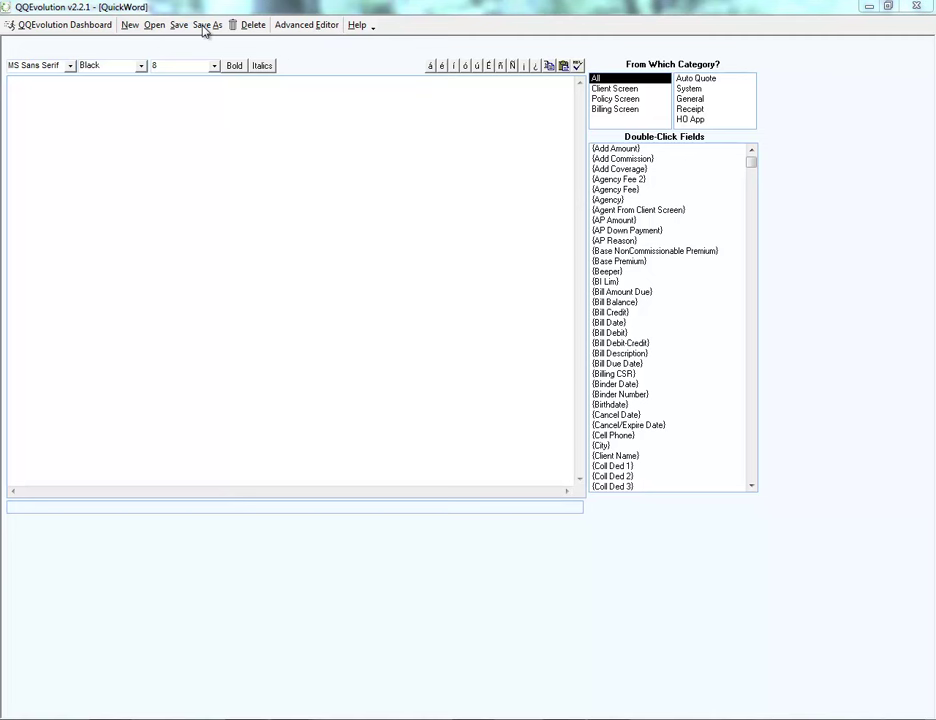
Enter random sample text in the blank letter, continuing it in blue, red and green
{"action": "left_click", "coordinate": [69, 66]}
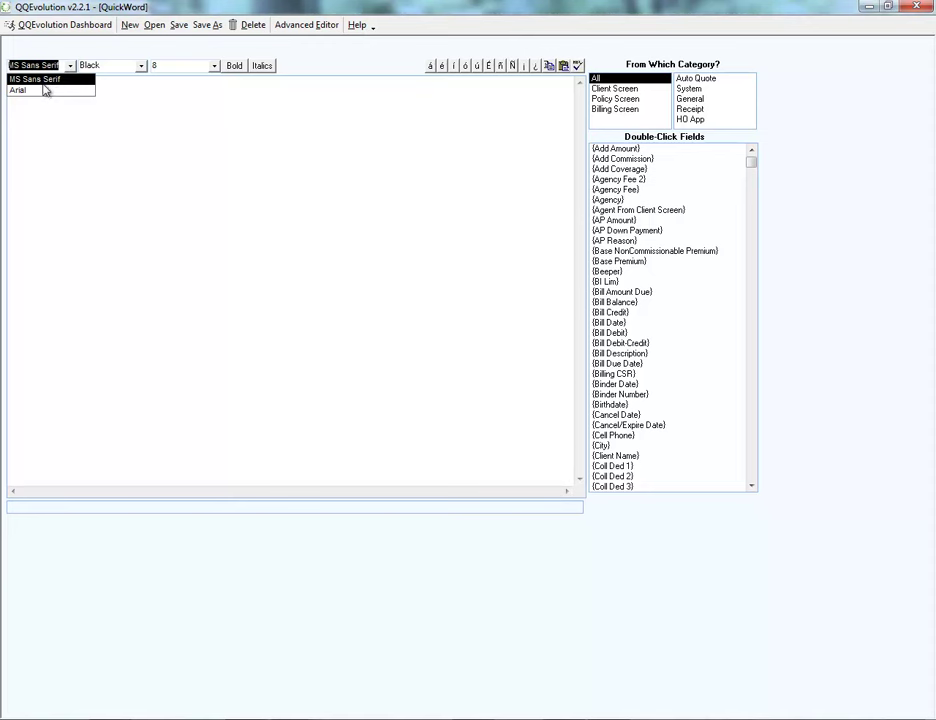
{"action": "left_click", "coordinate": [48, 93]}
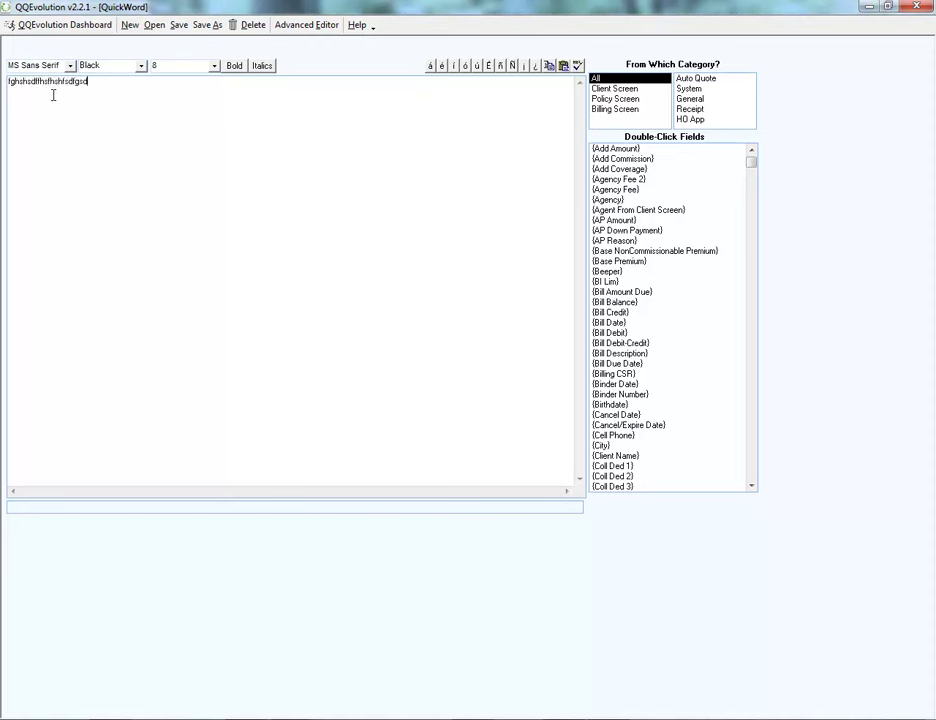
{"action": "left_click", "coordinate": [143, 66]}
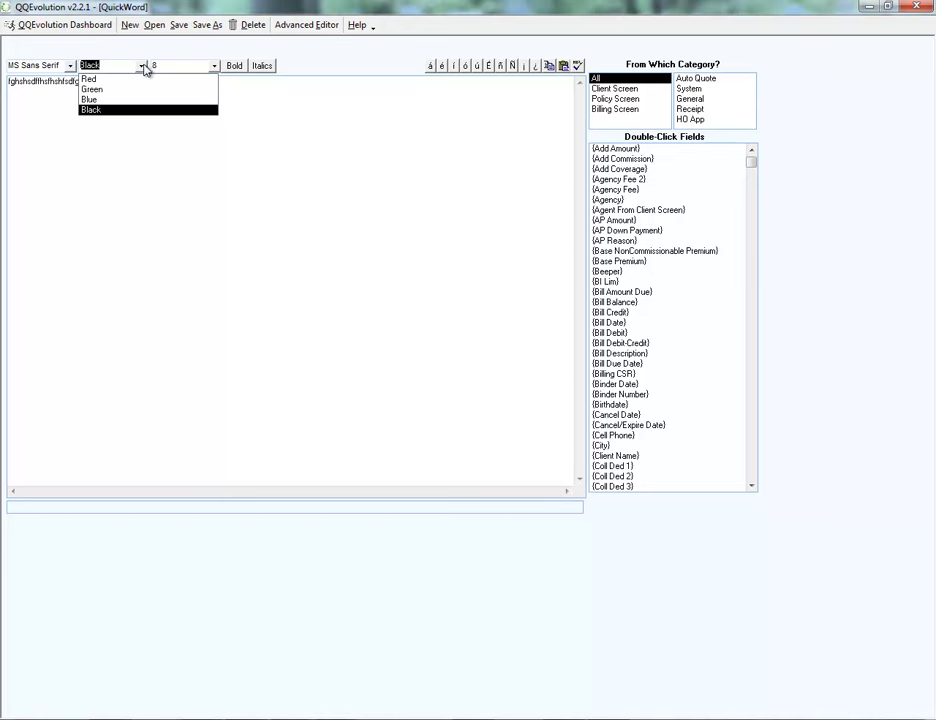
{"action": "left_click", "coordinate": [110, 99]}
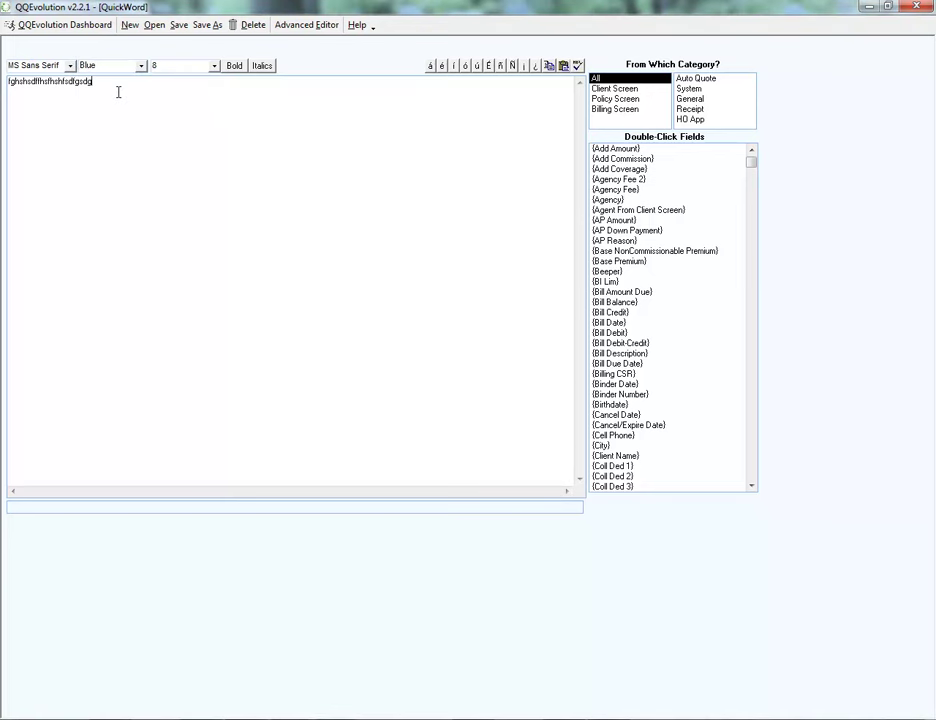
{"action": "type", "text": "gadgas"}
{"action": "left_click", "coordinate": [141, 65]}
{"action": "left_click", "coordinate": [100, 77]}
{"action": "type", "text": "sadlgasdgaga"}
{"action": "left_click", "coordinate": [141, 65]}
{"action": "left_click", "coordinate": [110, 88]}
{"action": "type", "text": "gasdgasdg"}
Continue the sample text at size 12, adding a plain part and the bold italic text "dfahadfhshsa"
{"action": "left_click", "coordinate": [214, 65]}
{"action": "left_click", "coordinate": [200, 122]}
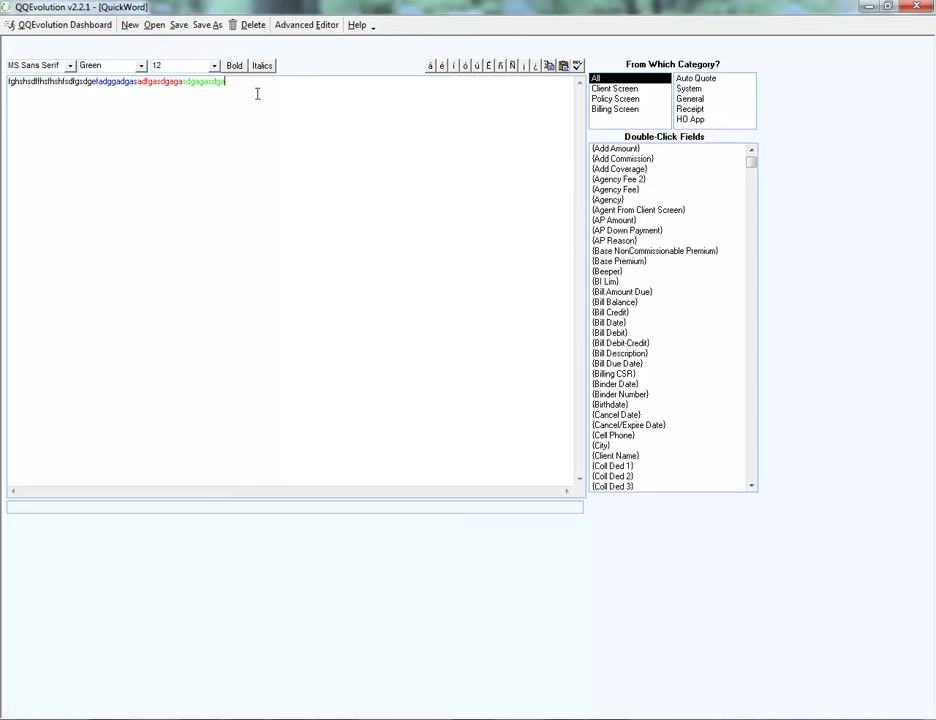
{"action": "type", "text": "fgbafgaga"}
{"action": "left_click", "coordinate": [234, 65]}
{"action": "left_click", "coordinate": [262, 65]}
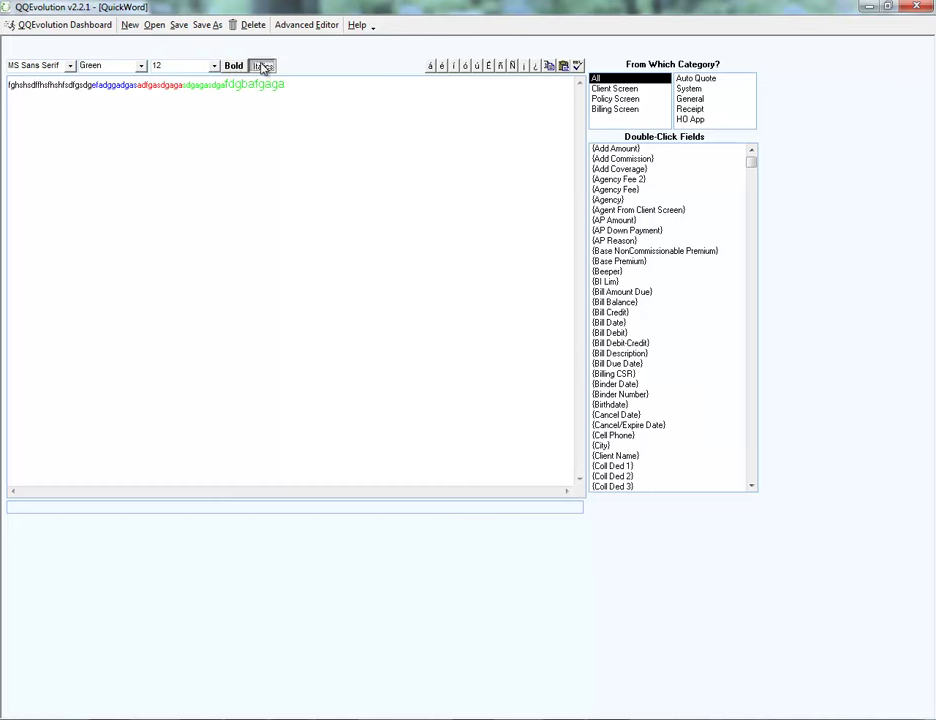
{"action": "type", "text": "dfahadfhshsa"}
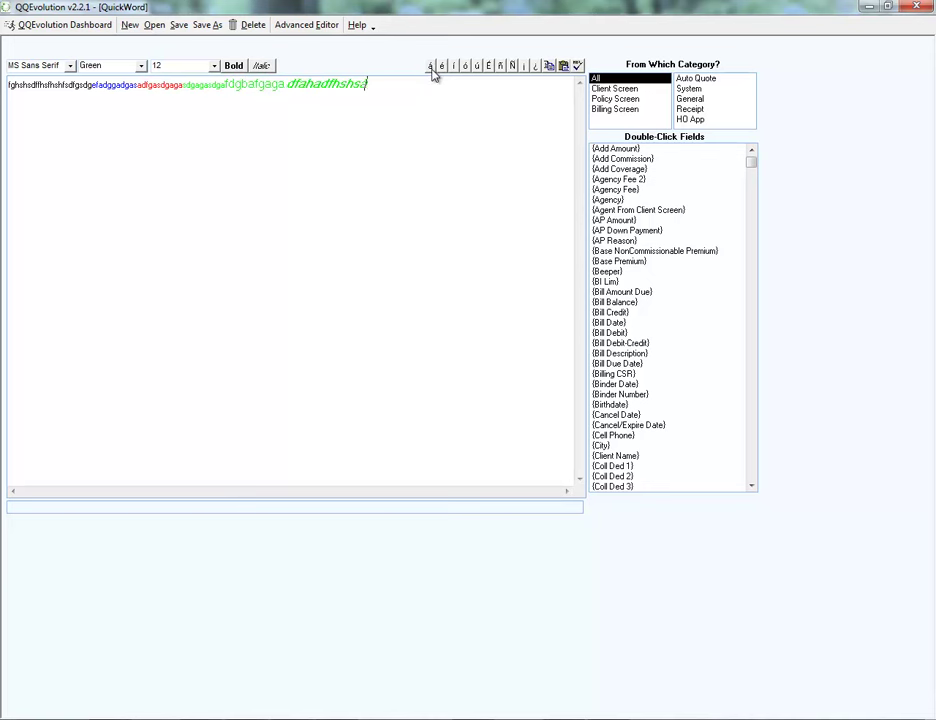
Append the Spanish special characters á, é, í, ó, ú, É, ñ, Ñ, ¡ and ¿ to the sample text
{"action": "left_click", "coordinate": [442, 65]}
{"action": "left_click", "coordinate": [453, 65]}
{"action": "left_click", "coordinate": [465, 65]}
{"action": "left_click", "coordinate": [477, 66]}
{"action": "left_click", "coordinate": [488, 66]}
{"action": "left_click", "coordinate": [500, 66]}
{"action": "left_click", "coordinate": [512, 66]}
{"action": "left_click", "coordinate": [524, 66]}
{"action": "left_click", "coordinate": [535, 66]}
Spell-check the sample text and delete all of it from the letter
{"action": "left_click_drag", "start_coordinate": [520, 84], "coordinate": [8, 84]}
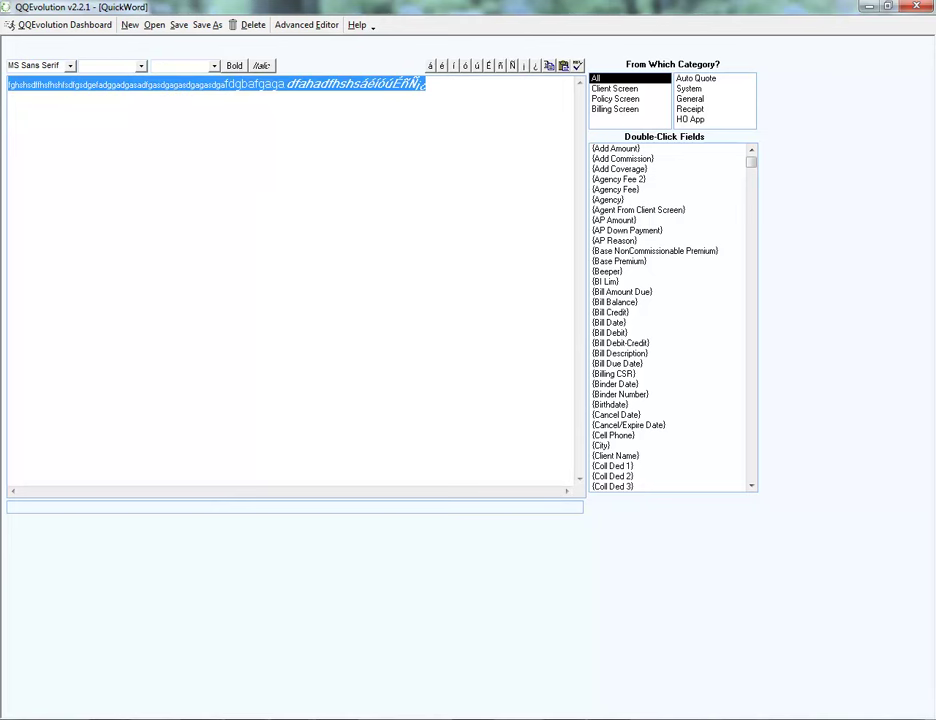
{"action": "left_click", "coordinate": [563, 66]}
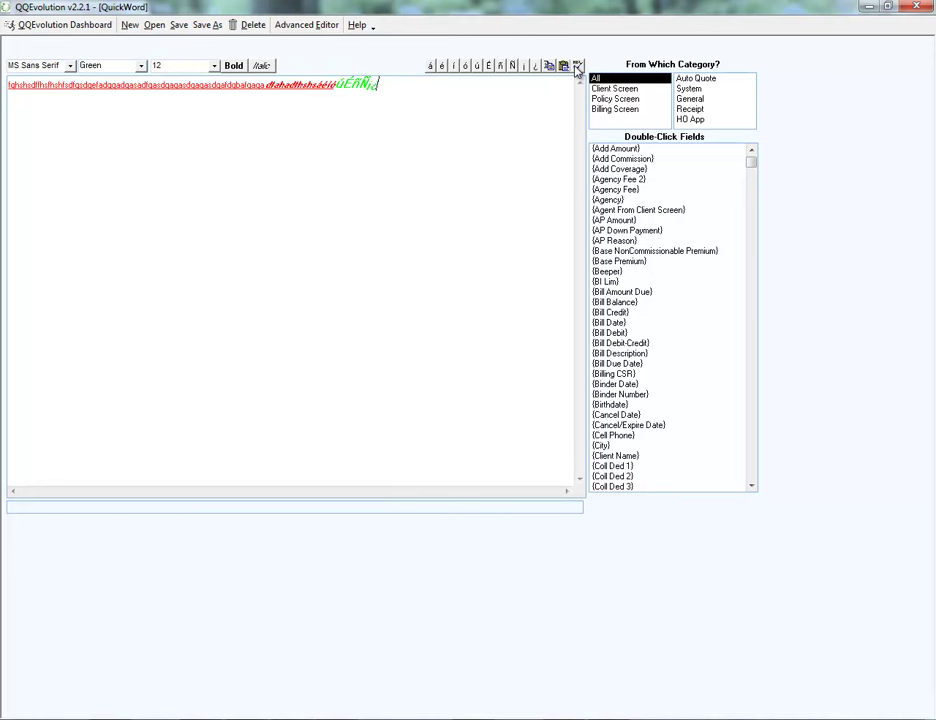
{"action": "key", "text": "ctrl+a"}
{"action": "key", "text": "Delete"}
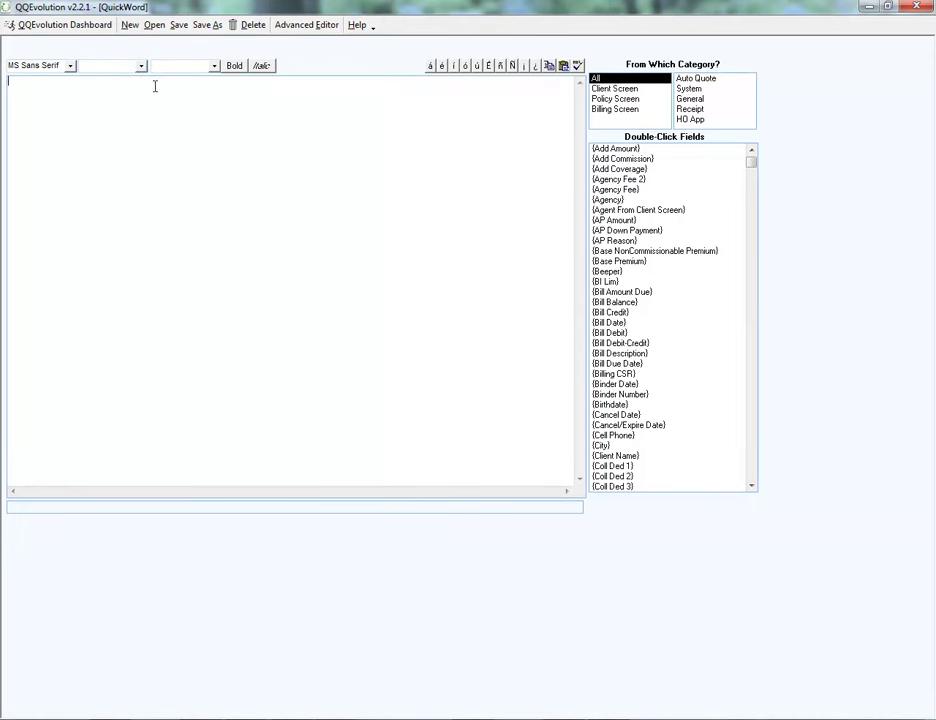
Open the letter in the Advanced Editor and look through its font, size and text colour choices
{"action": "left_click", "coordinate": [305, 27]}
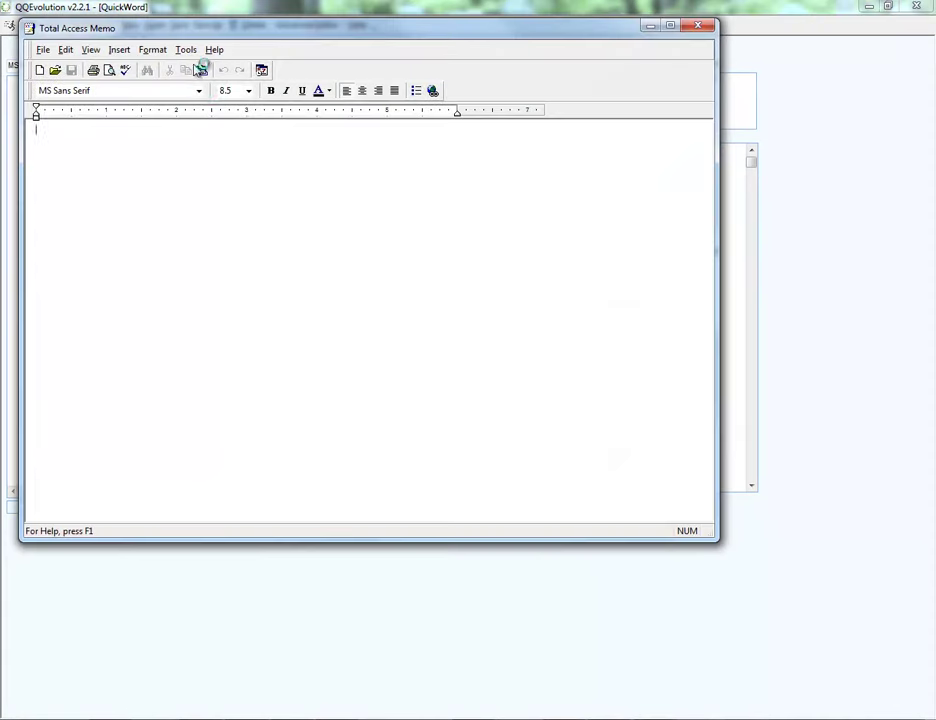
{"action": "left_click", "coordinate": [199, 92]}
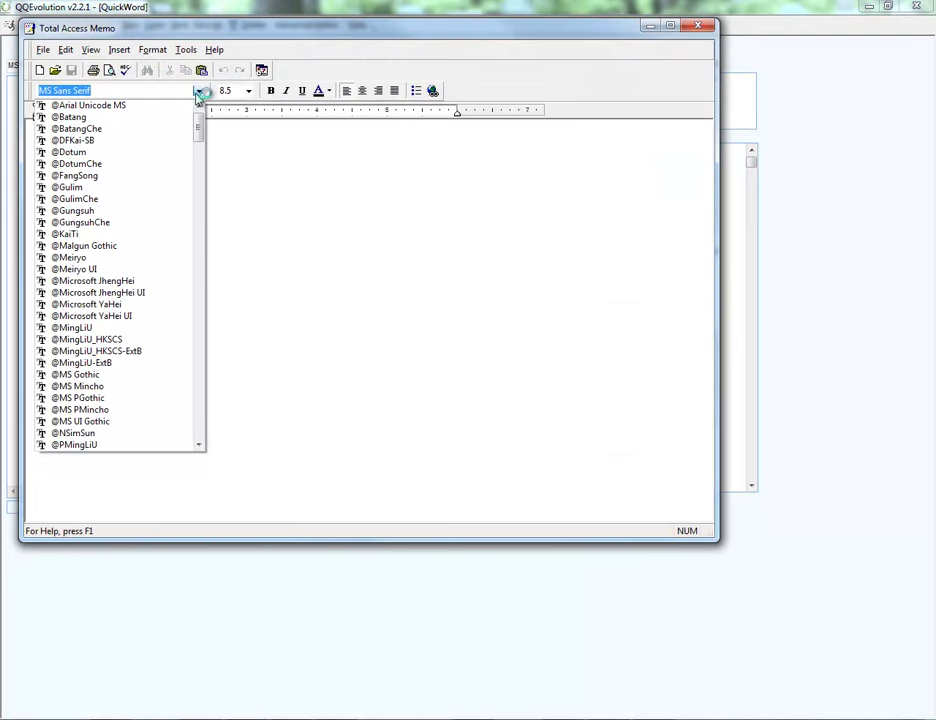
{"action": "left_click_drag", "start_coordinate": [202, 125], "coordinate": [213, 202]}
{"action": "left_click", "coordinate": [253, 156]}
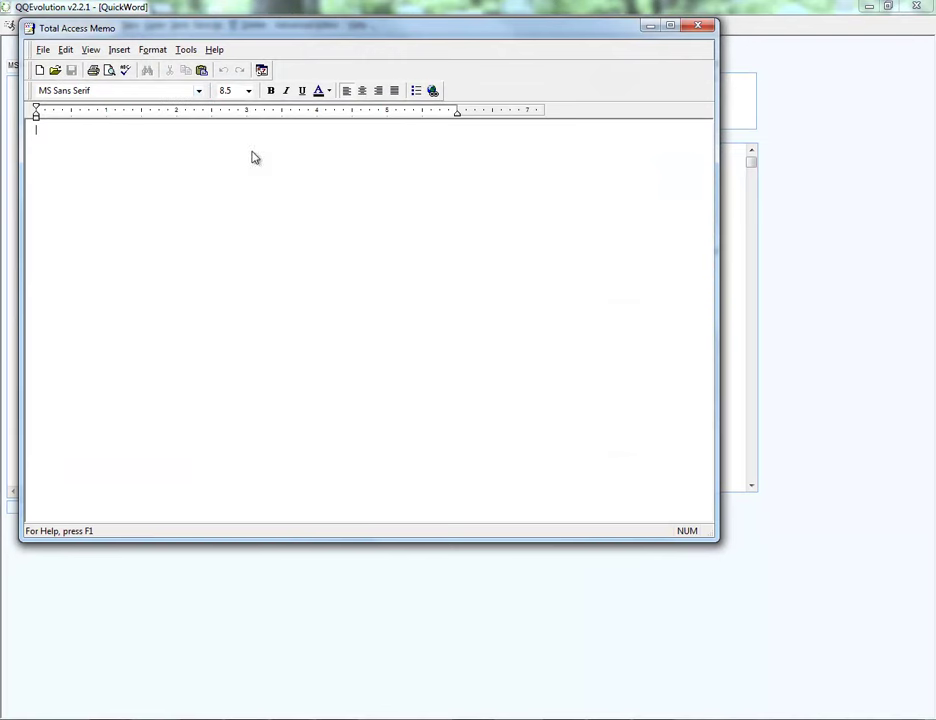
{"action": "left_click", "coordinate": [226, 91]}
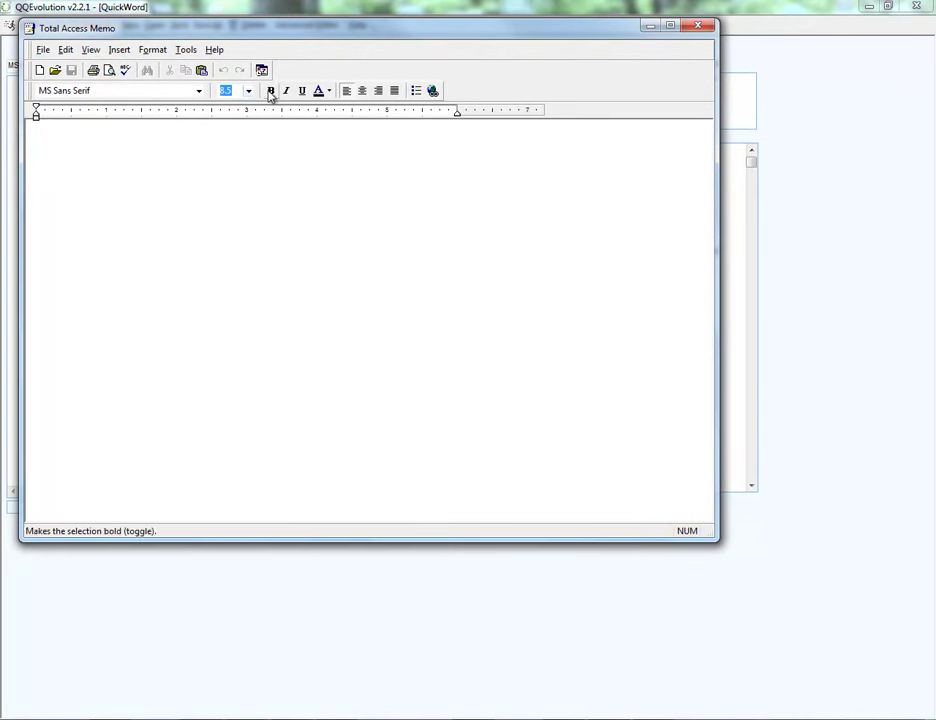
{"action": "left_click", "coordinate": [329, 91]}
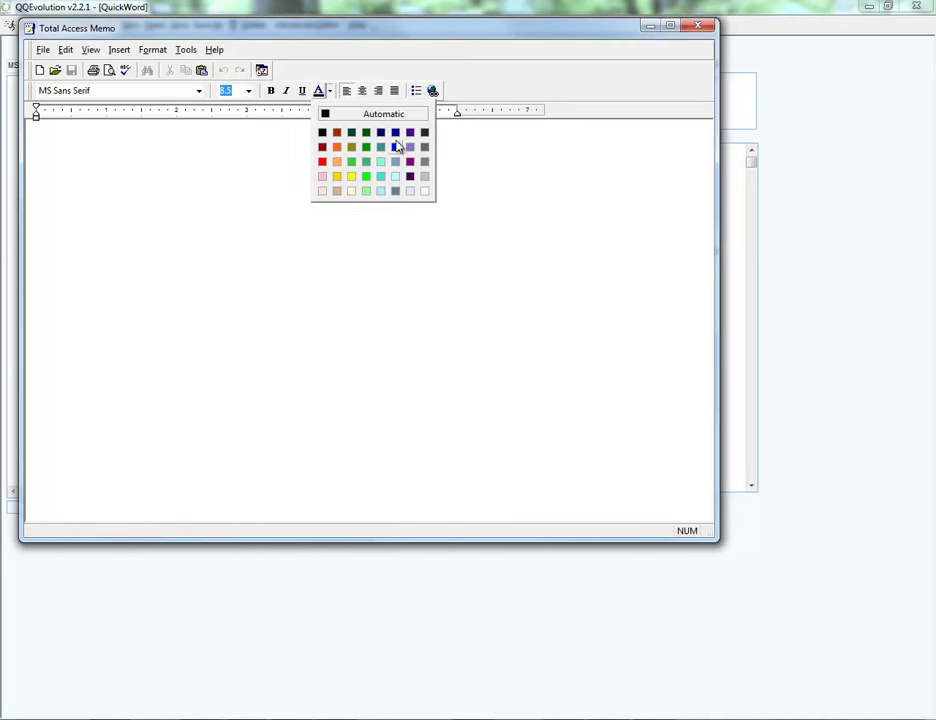
{"action": "left_click", "coordinate": [528, 157]}
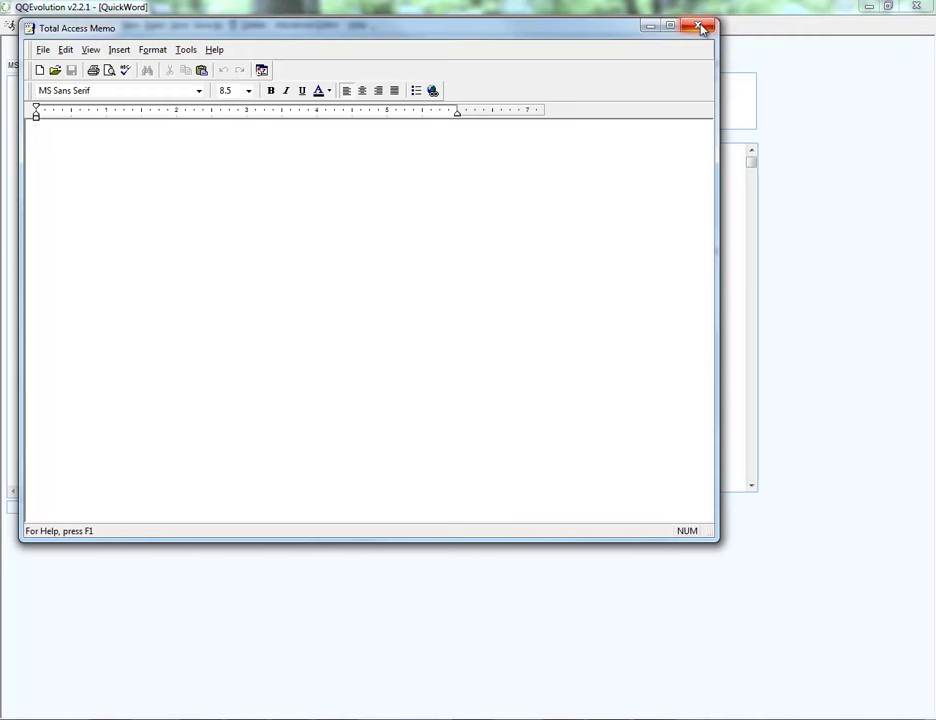
Enter a line of random sample text in the advanced editor and return to the QuickWord letter with it
{"action": "type", "text": "dcgn"}
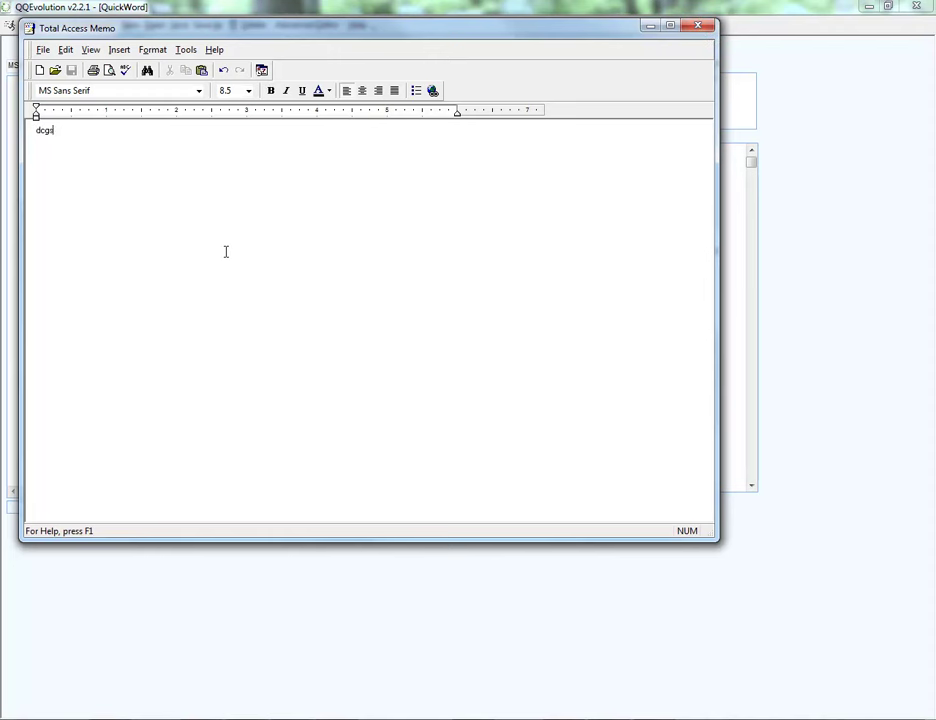
{"action": "type", "text": "sdlkgnsdklgnklasdngklangklangklanklsdgnklasndgklasngklnaklndgak"}
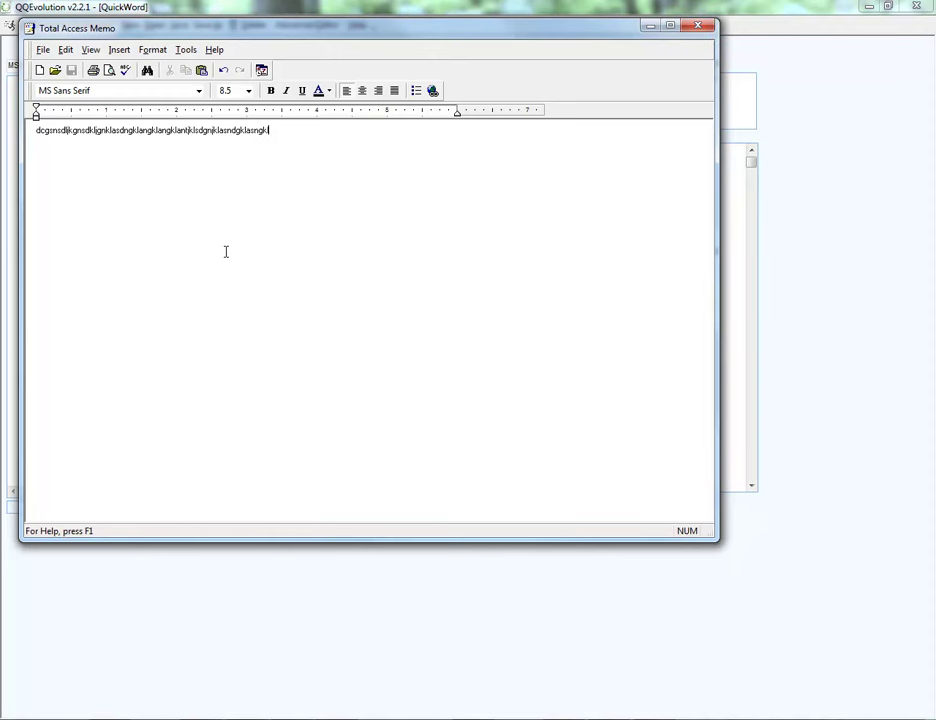
{"action": "left_click", "coordinate": [697, 26]}
{"action": "left_click", "coordinate": [285, 85]}
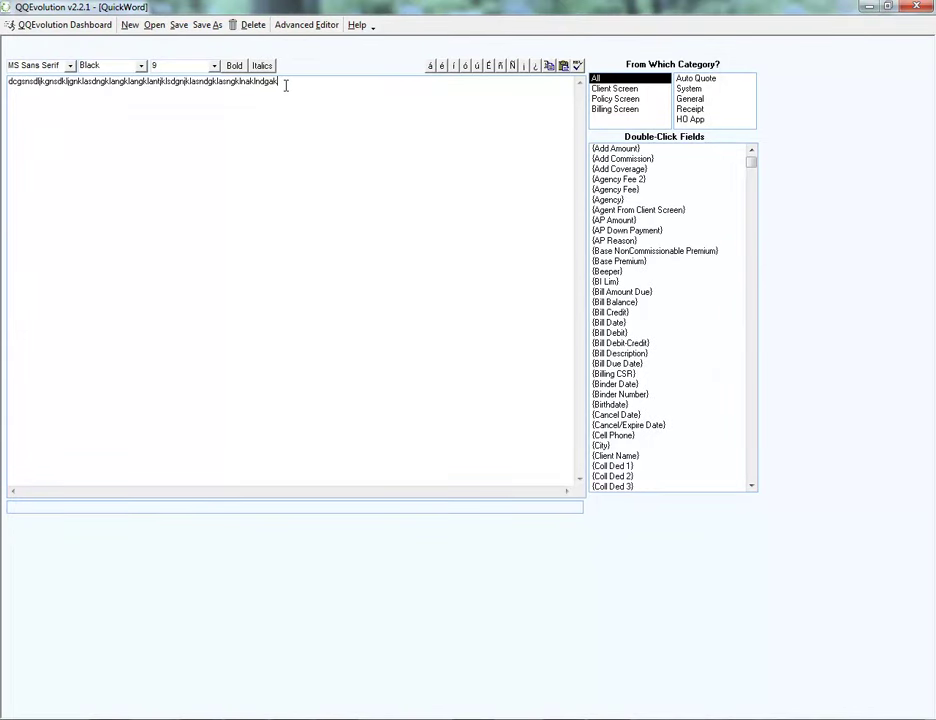
{"action": "mouse_move", "coordinate": [325, 77]}
{"action": "left_mouse_down"}
{"action": "mouse_move", "coordinate": [8, 78]}
{"action": "mouse_move", "coordinate": [308, 80]}
{"action": "left_mouse_up"}
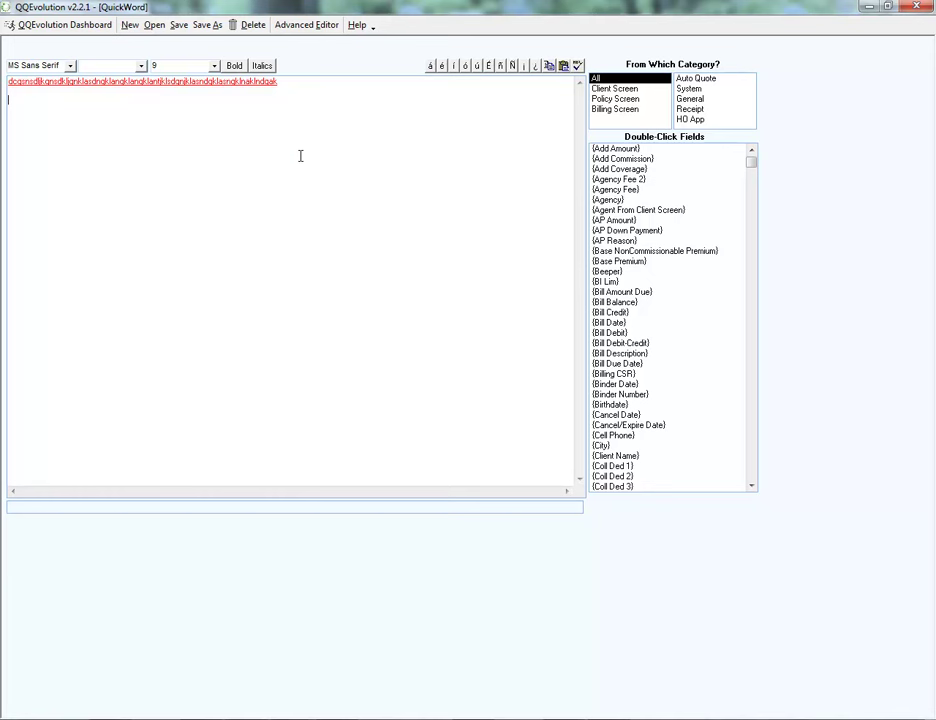
Examine the Client, Policy and Billing Screen merge fields, including the descriptions of {Bill Date} and {Bill Debit-Credit}
{"action": "left_click", "coordinate": [605, 90]}
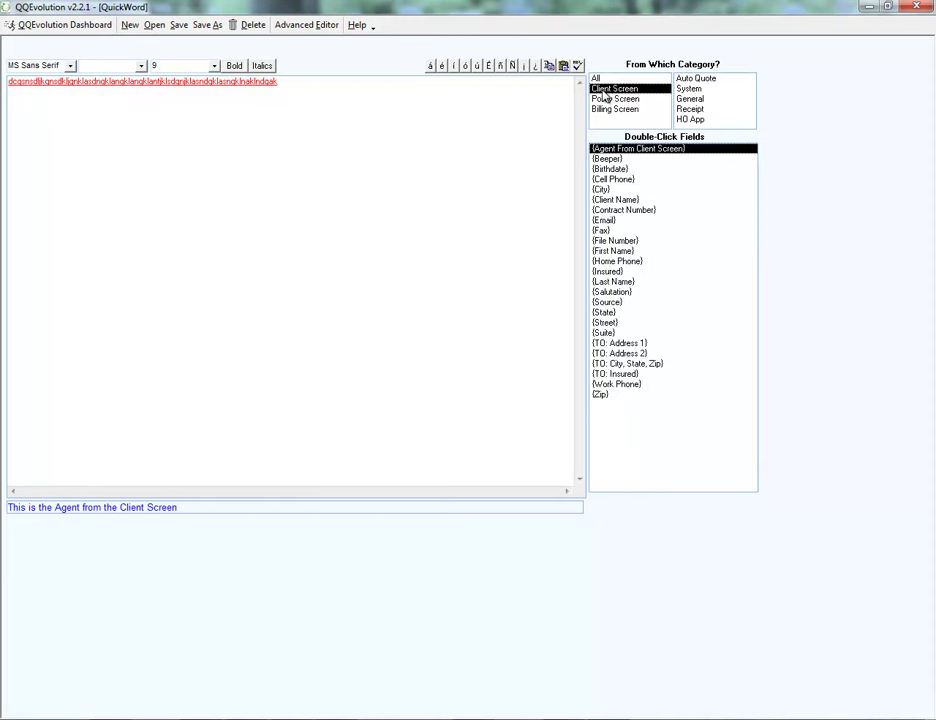
{"action": "left_click", "coordinate": [617, 101]}
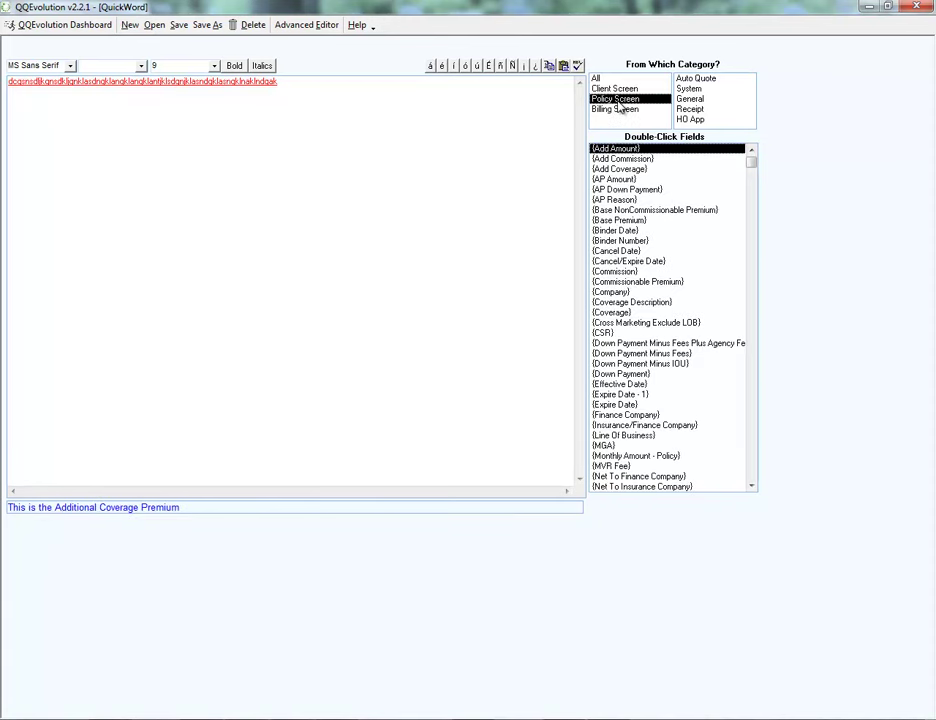
{"action": "left_click", "coordinate": [616, 111]}
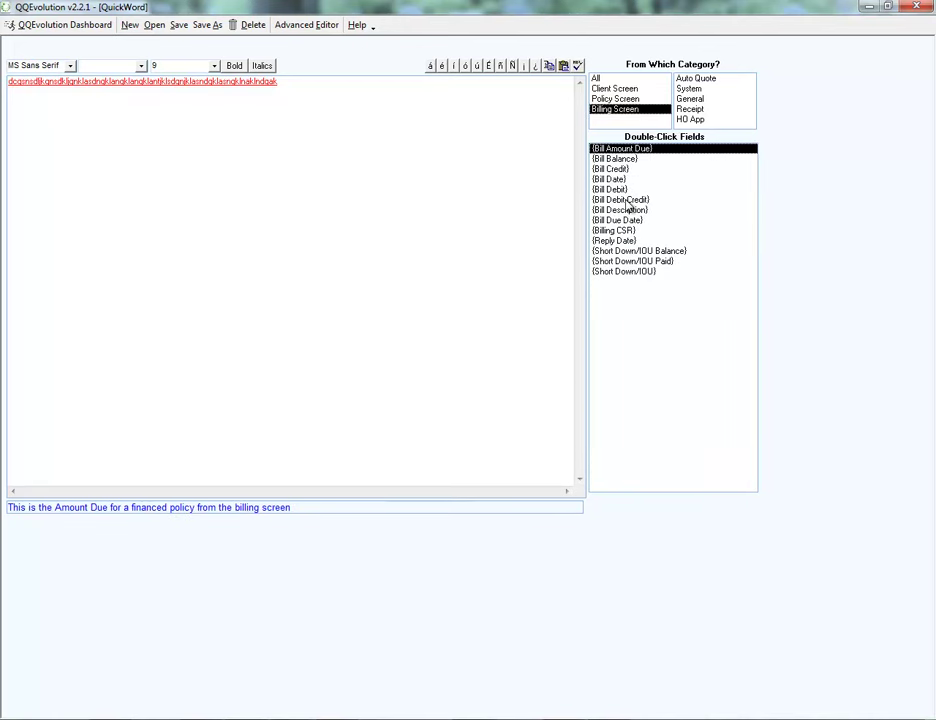
{"action": "left_click", "coordinate": [609, 179]}
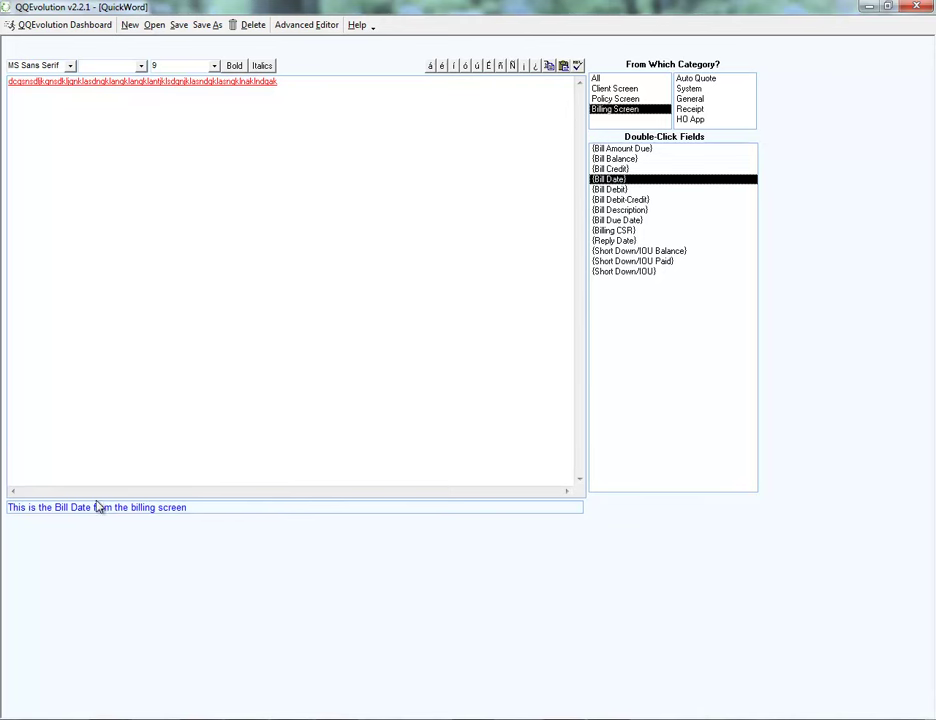
{"action": "left_click", "coordinate": [603, 200]}
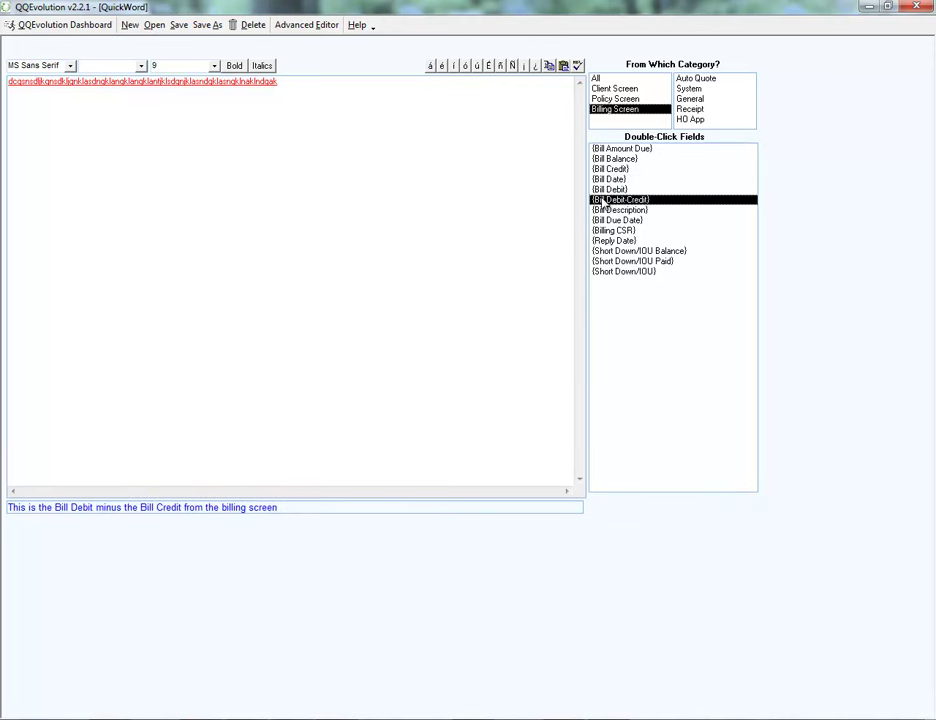
Examine the Auto Quote, System, General, Receipt and HO App merge fields, including the description of {Preview}
{"action": "left_click", "coordinate": [700, 80]}
{"action": "left_click", "coordinate": [700, 88]}
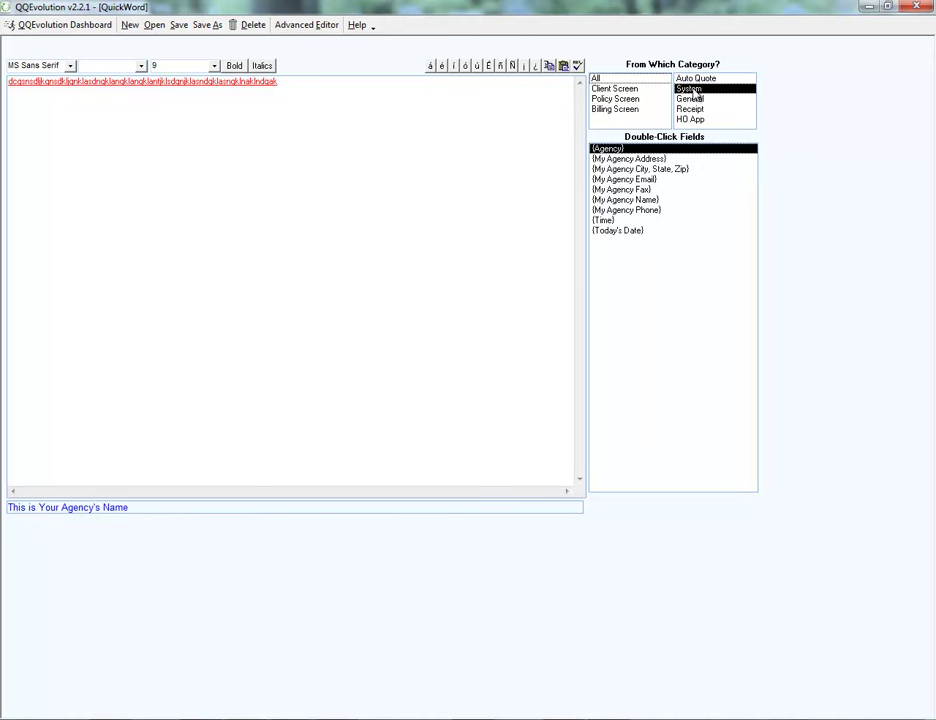
{"action": "left_click", "coordinate": [701, 80]}
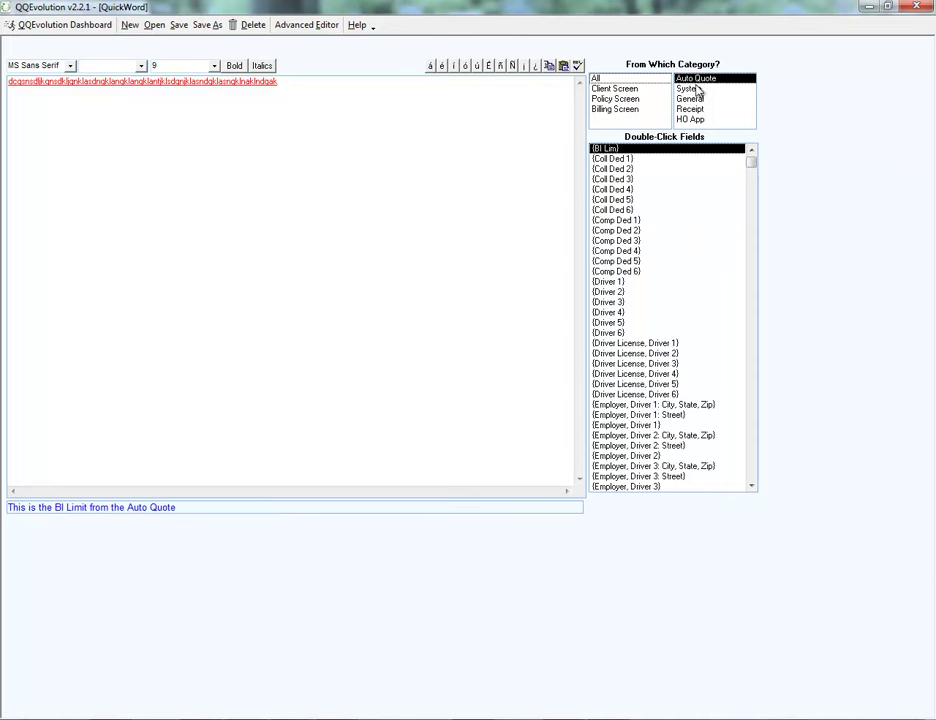
{"action": "left_click", "coordinate": [703, 89]}
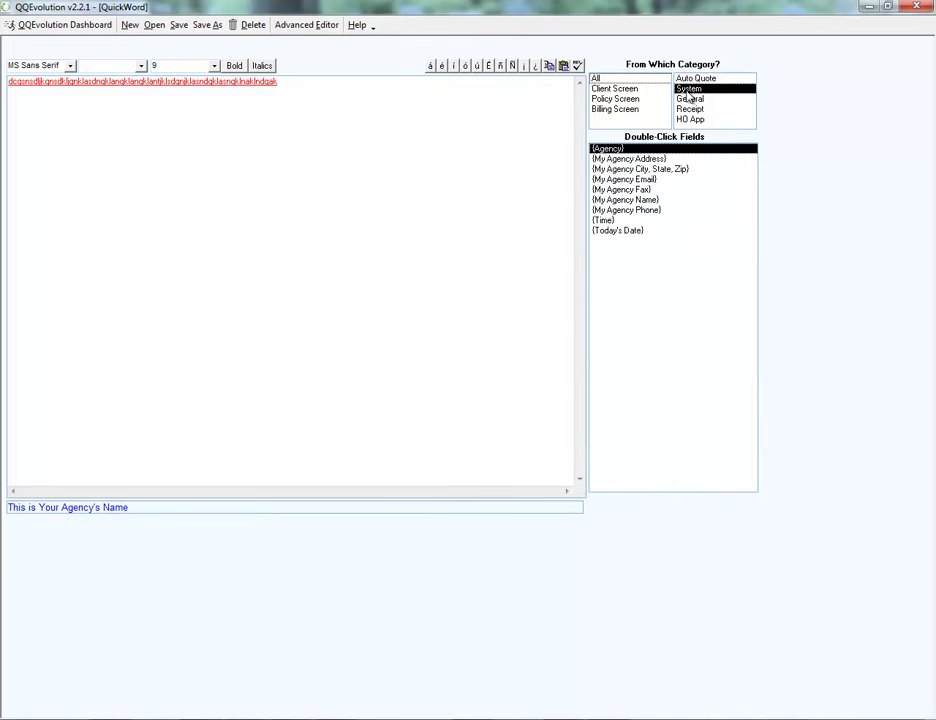
{"action": "left_click", "coordinate": [700, 99]}
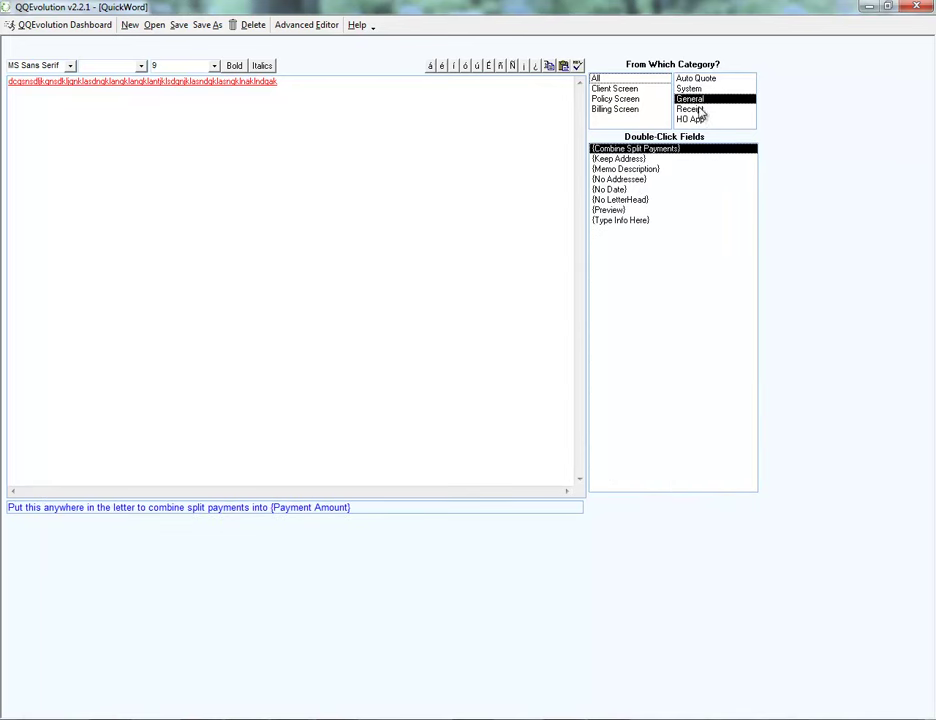
{"action": "left_click", "coordinate": [695, 109]}
{"action": "left_click", "coordinate": [697, 120]}
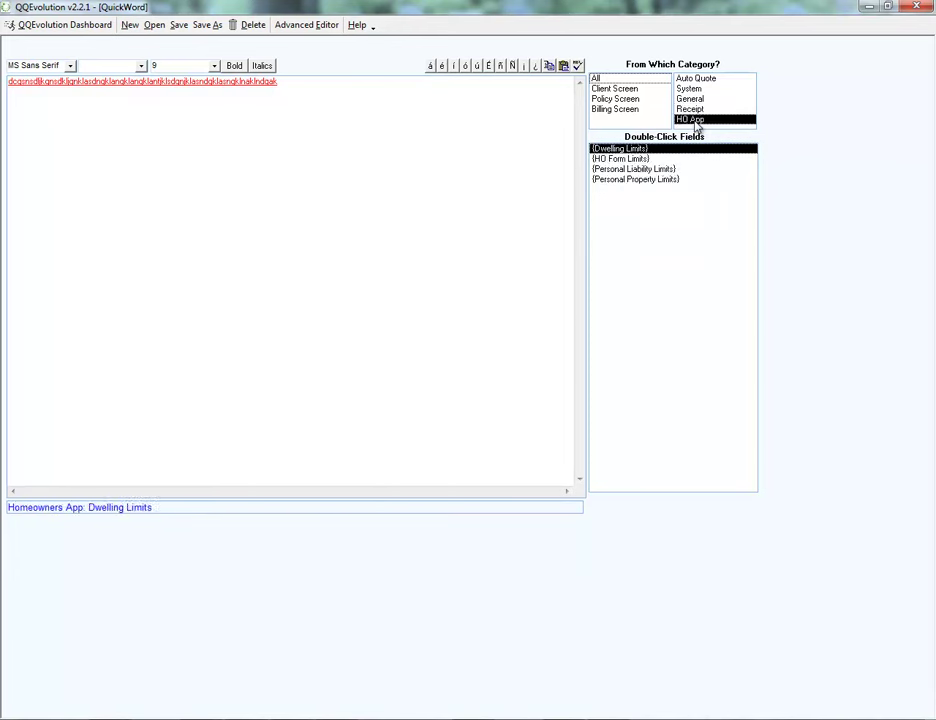
{"action": "left_click", "coordinate": [680, 100]}
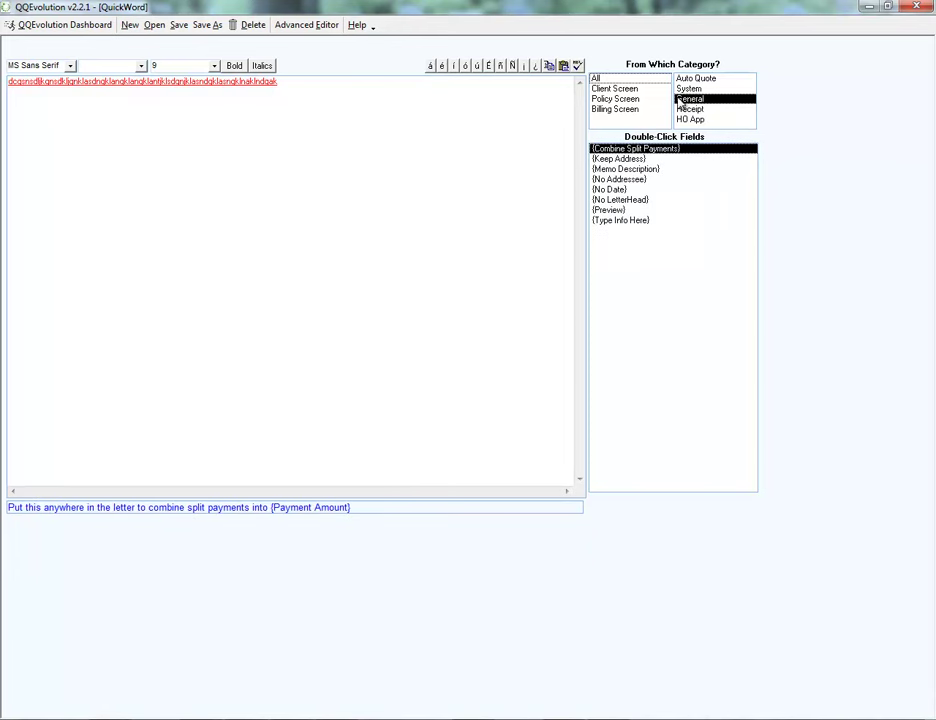
{"action": "left_click", "coordinate": [606, 211]}
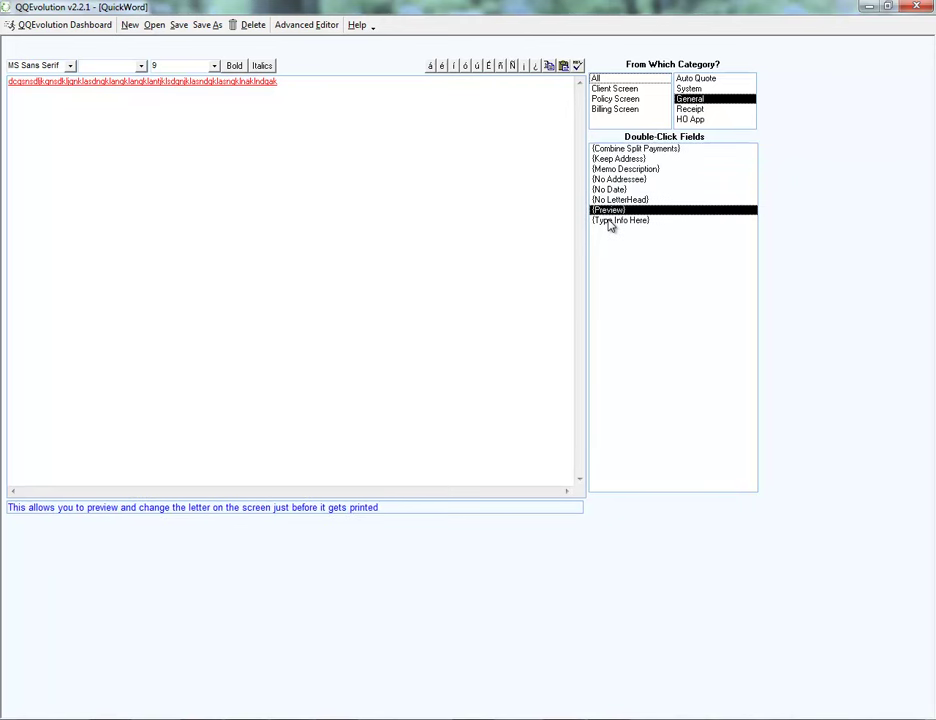
Compare the descriptions of the {Preview} and {Type Info Here} fields in the General category
{"action": "left_click", "coordinate": [610, 221]}
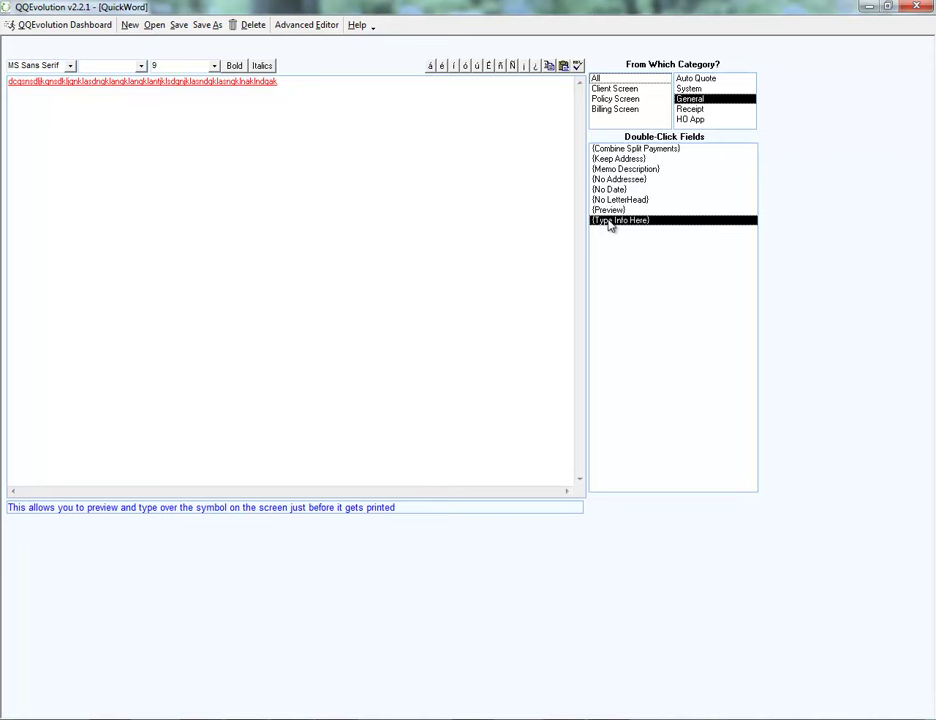
{"action": "left_click", "coordinate": [614, 212]}
{"action": "left_click", "coordinate": [617, 223]}
{"action": "left_click", "coordinate": [618, 211]}
{"action": "left_click", "coordinate": [618, 222]}
{"action": "left_click", "coordinate": [614, 213]}
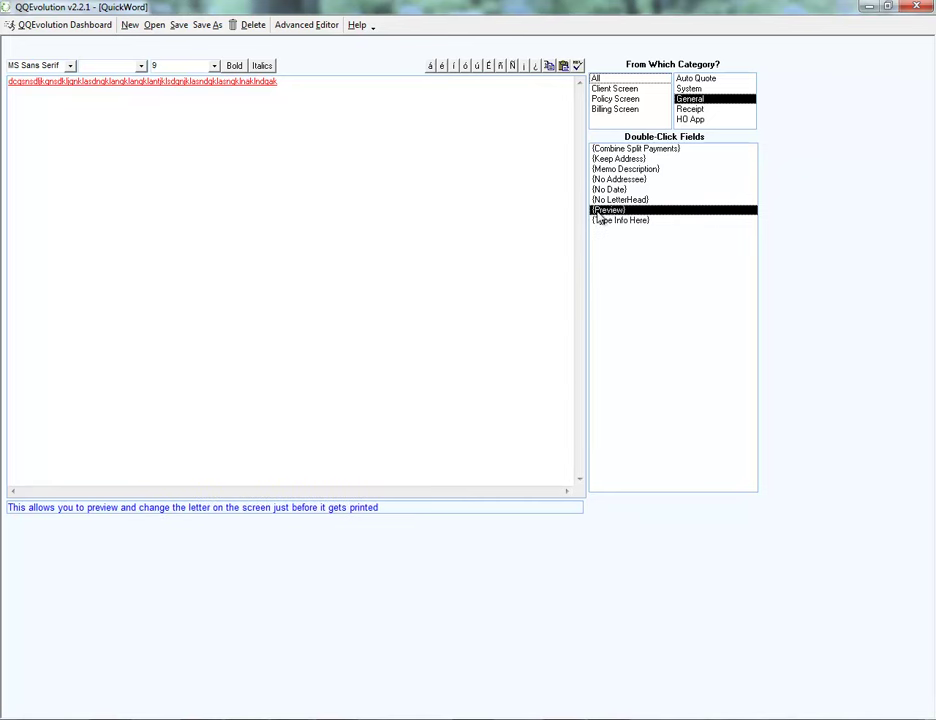
Insert the {Preview} and {Type Info Here} fields below the sample text in the letter
{"action": "double_click", "coordinate": [612, 212]}
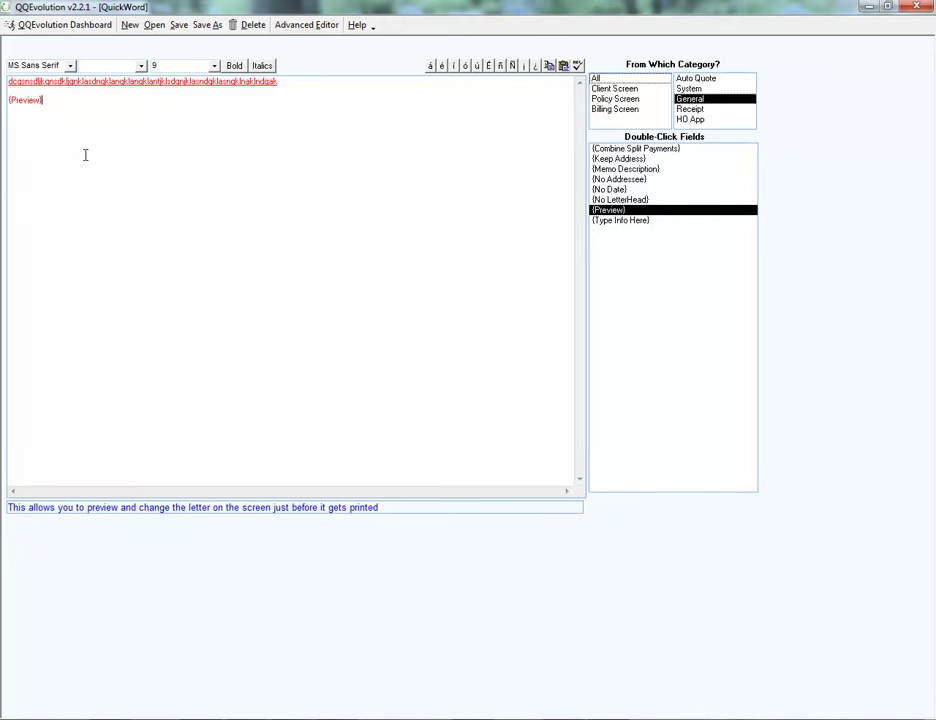
{"action": "left_click", "coordinate": [630, 221]}
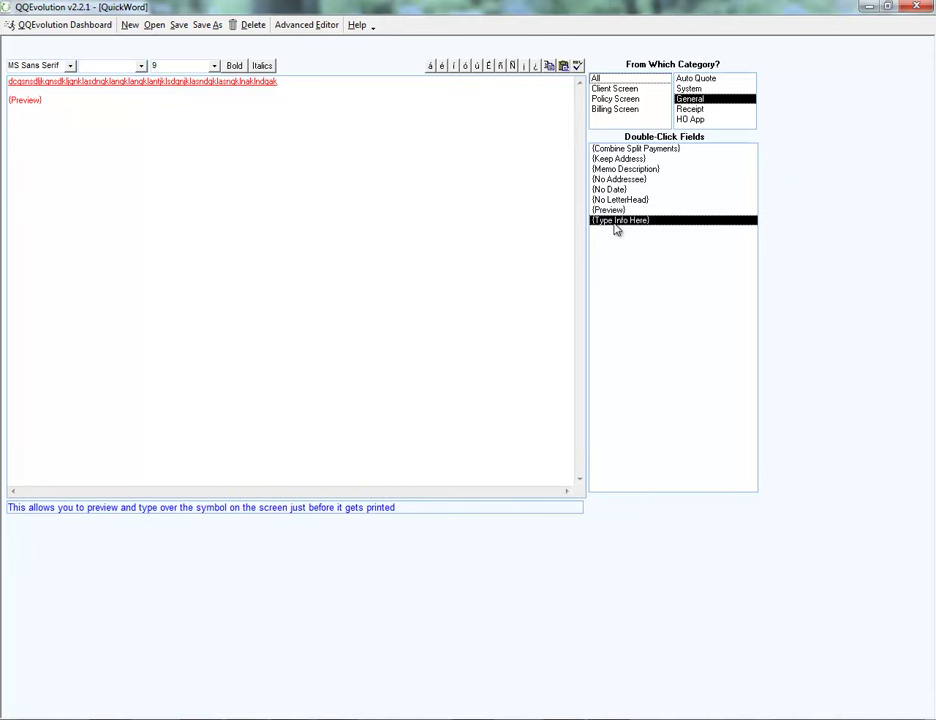
{"action": "double_click", "coordinate": [617, 221]}
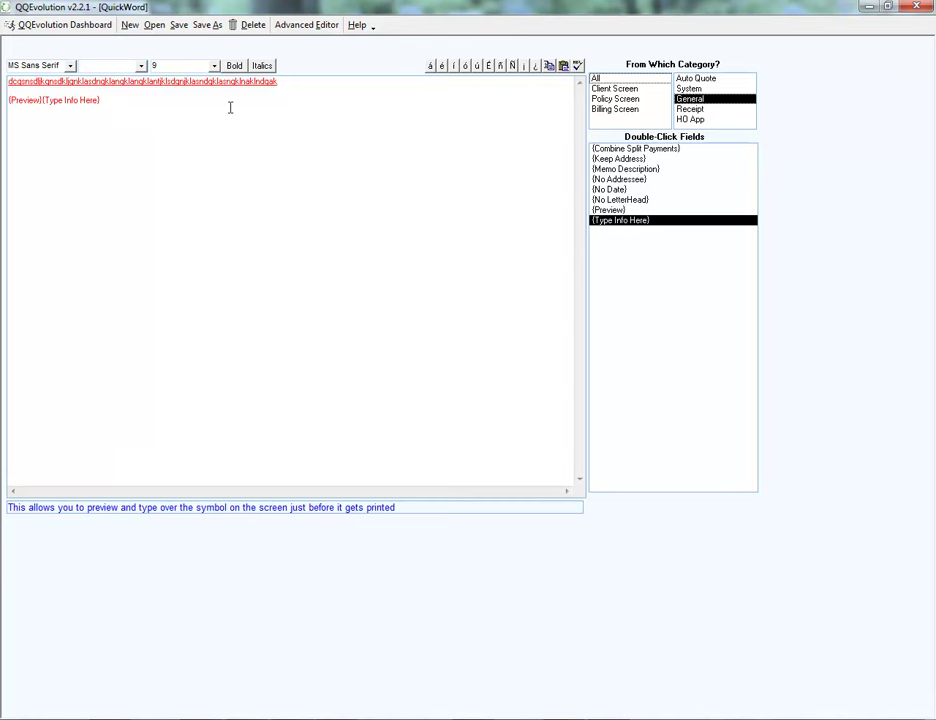
Clear the whole letter and enter the greeting "Dear {Client Name}," using the Client Screen merge field
{"action": "key", "text": "ctrl+a"}
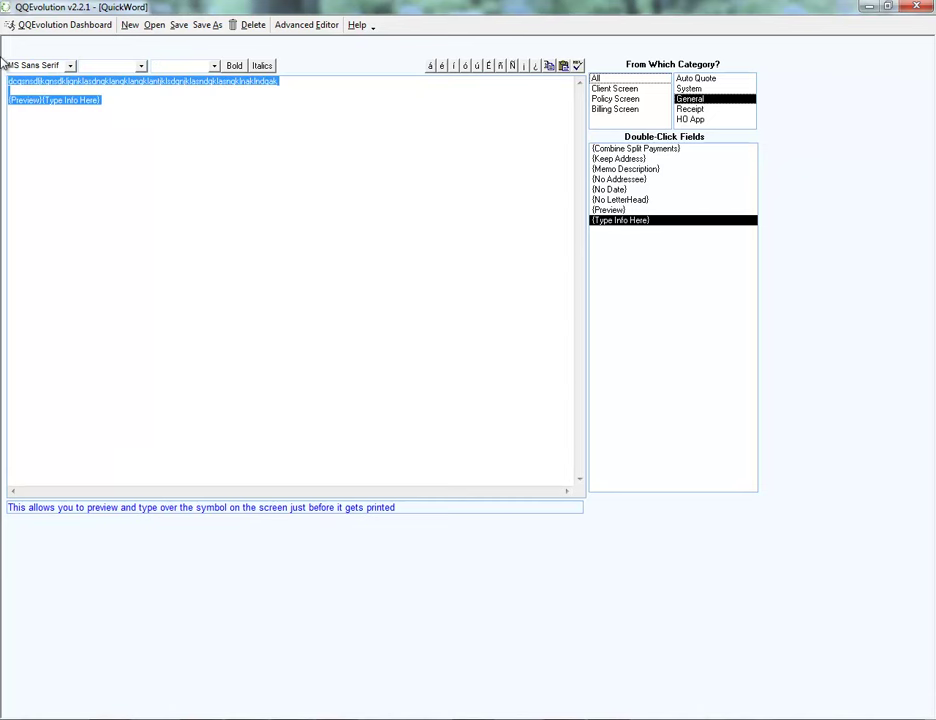
{"action": "key", "text": "Delete"}
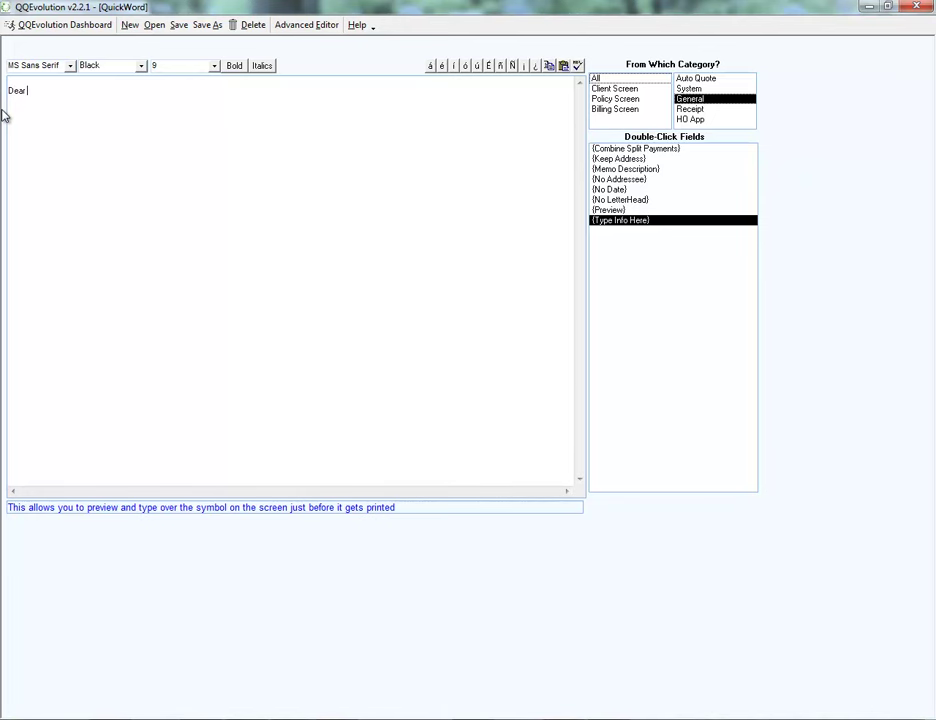
{"action": "left_click", "coordinate": [630, 89]}
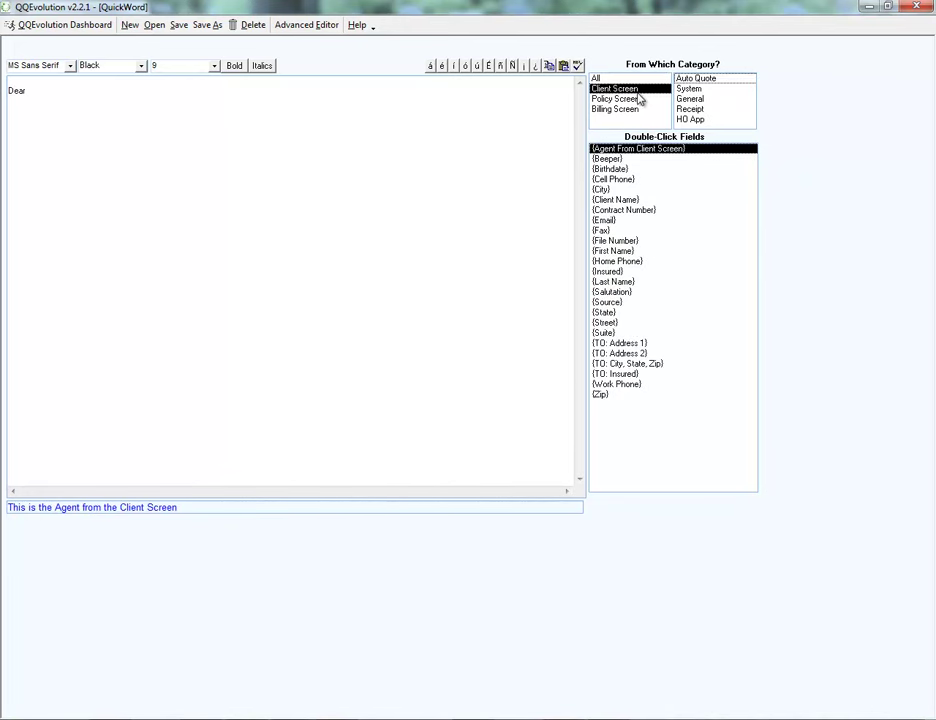
{"action": "left_click", "coordinate": [607, 200]}
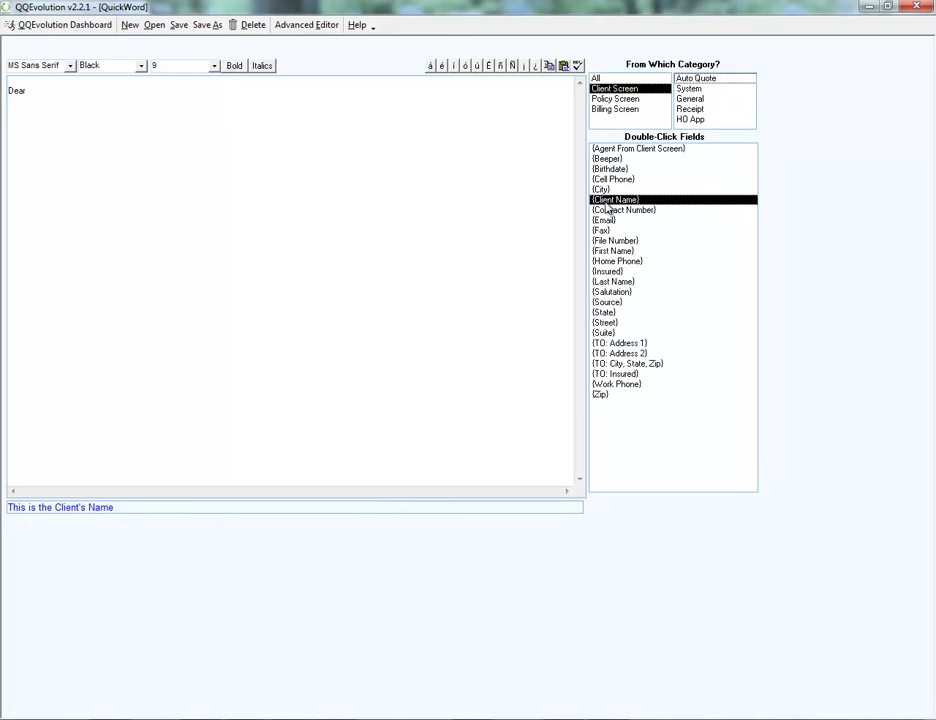
{"action": "double_click", "coordinate": [607, 202]}
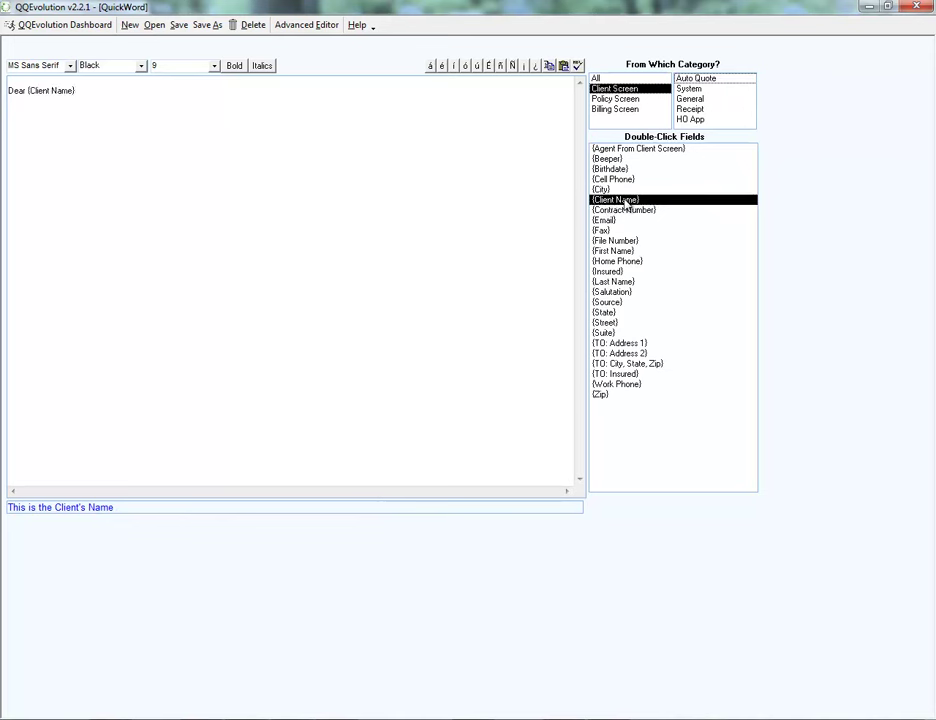
{"action": "left_click", "coordinate": [83, 93]}
{"action": "type", "text": ","}
Below the greeting, write "Thank you for your recent {Line Of Business} policy purchase with {Agency}", using the Policy Screen and System merge fields
{"action": "key", "text": "Return"}
{"action": "key", "text": "Return"}
{"action": "type", "text": "Thank you for your recent"}
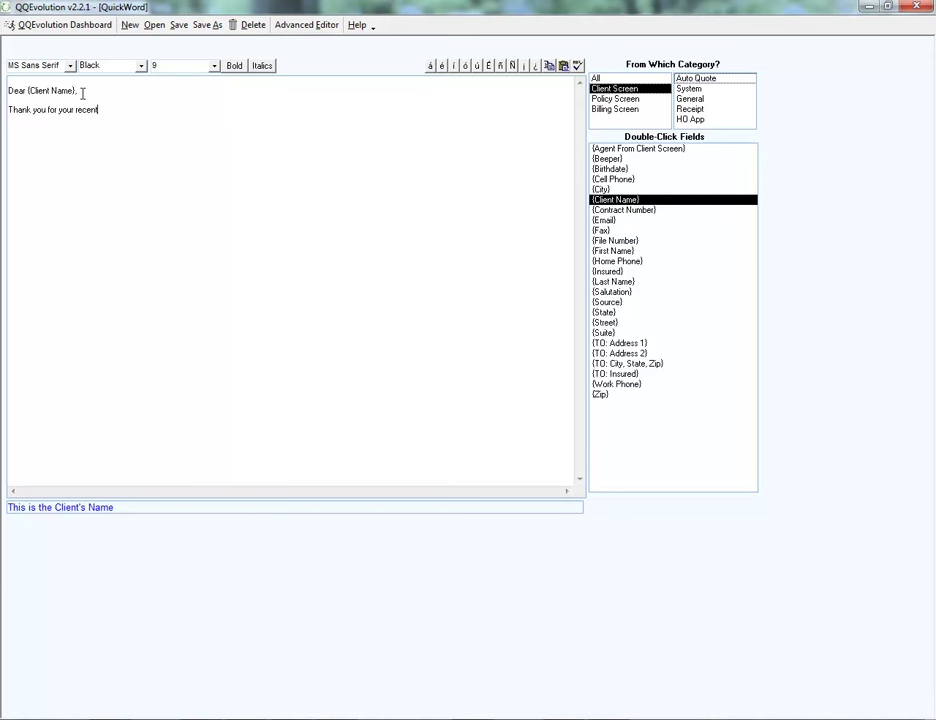
{"action": "left_click", "coordinate": [640, 99]}
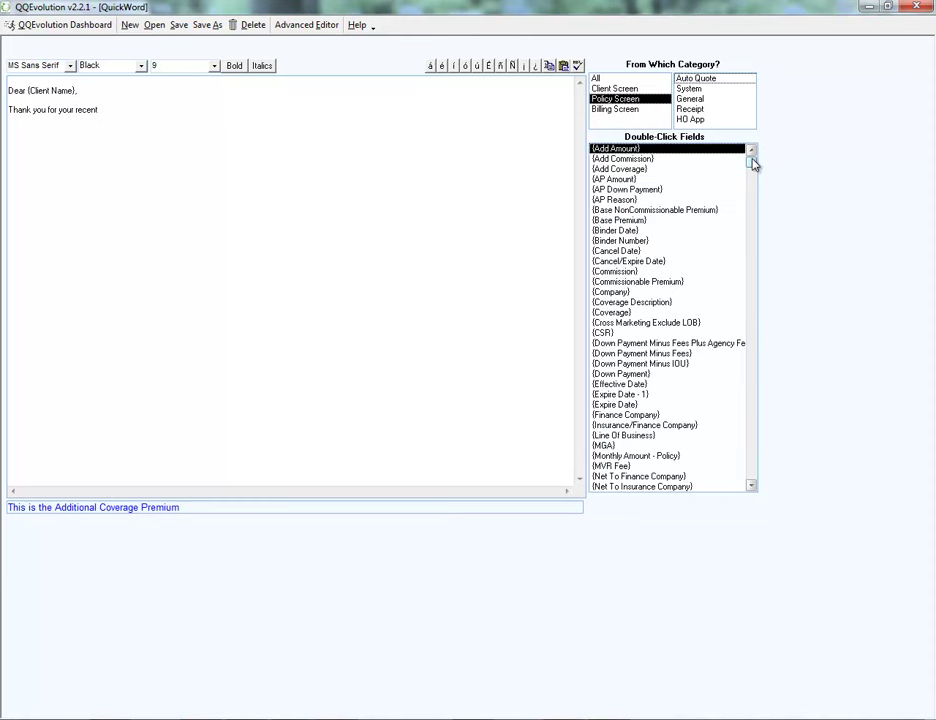
{"action": "left_click", "coordinate": [704, 222]}
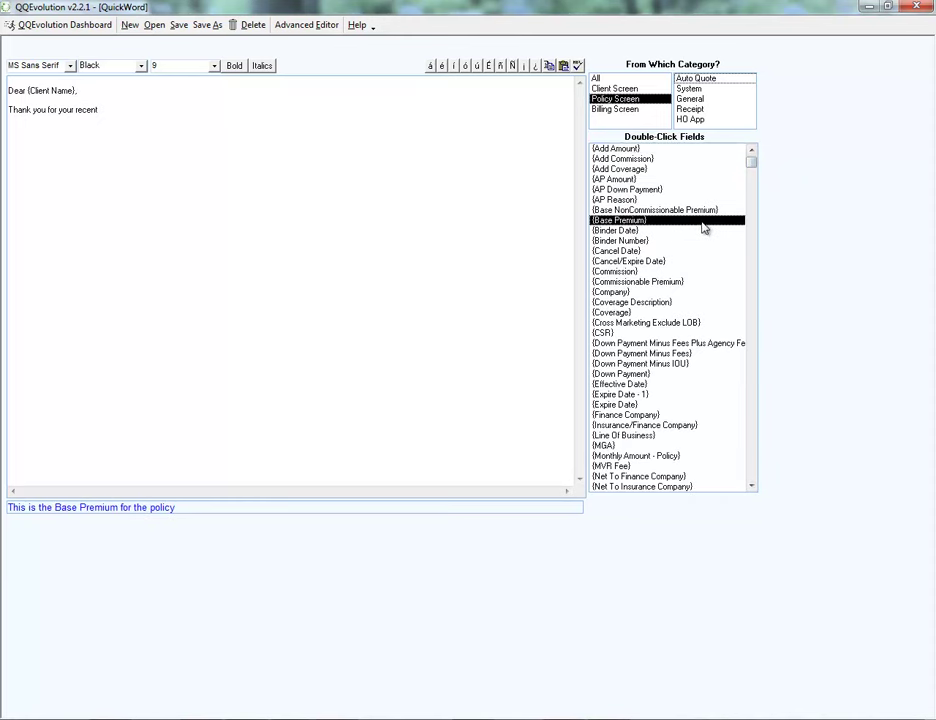
{"action": "left_click", "coordinate": [628, 438]}
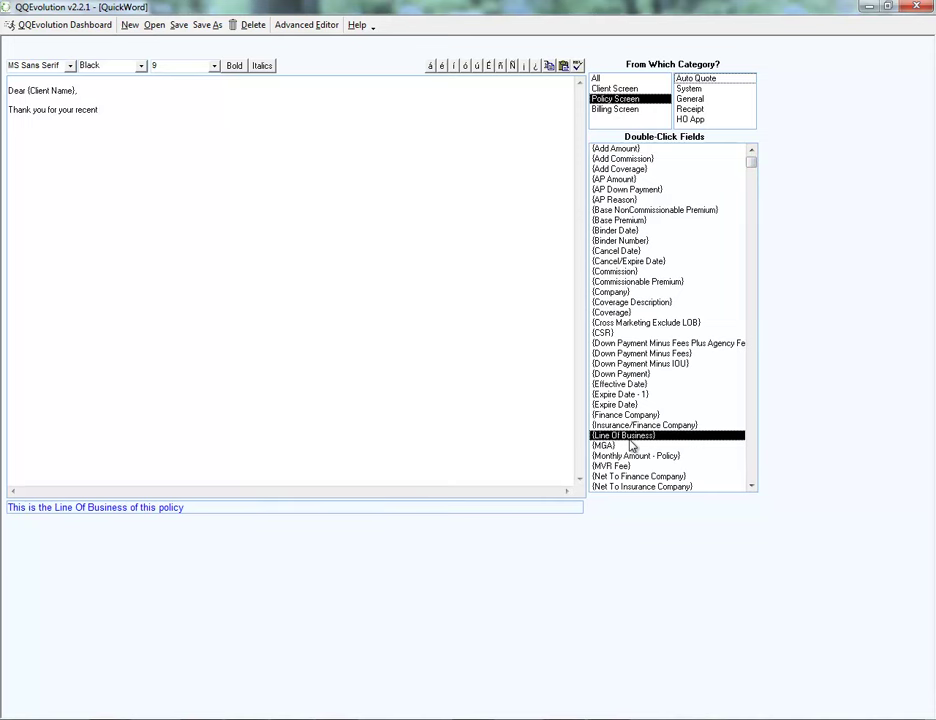
{"action": "double_click", "coordinate": [628, 439]}
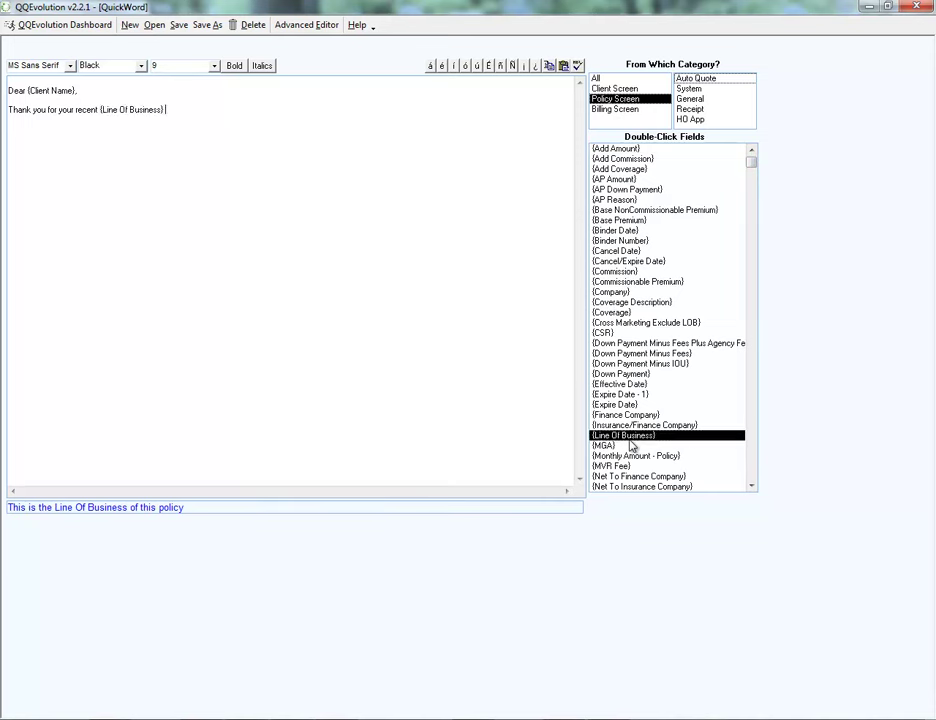
{"action": "type", "text": "policy purchase with"}
{"action": "left_click", "coordinate": [689, 101]}
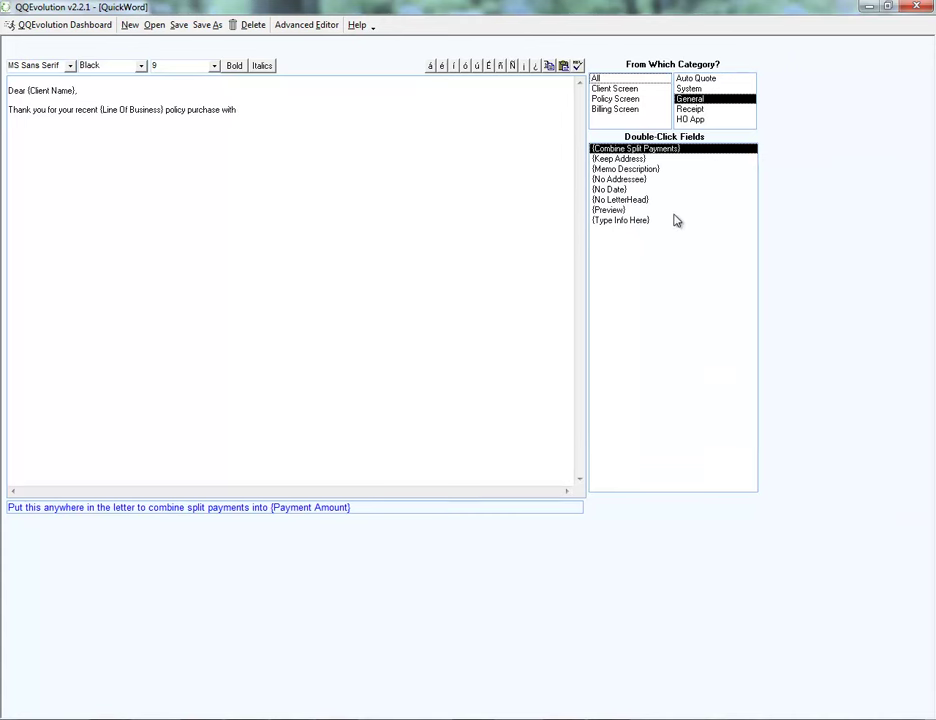
{"action": "left_click", "coordinate": [689, 88]}
{"action": "double_click", "coordinate": [607, 150]}
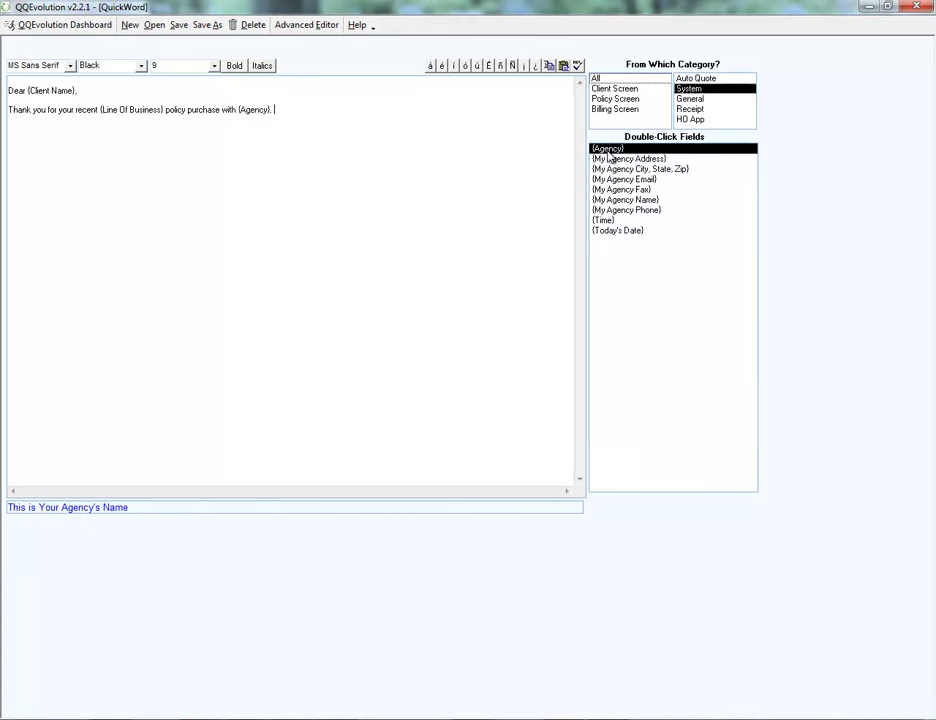
End the sentence and add "If you have any questions on your policy please contact {Agent From Client Screen} at {My Agency Phone}"
{"action": "type", "text": ". If you have any questions on your policy please contact"}
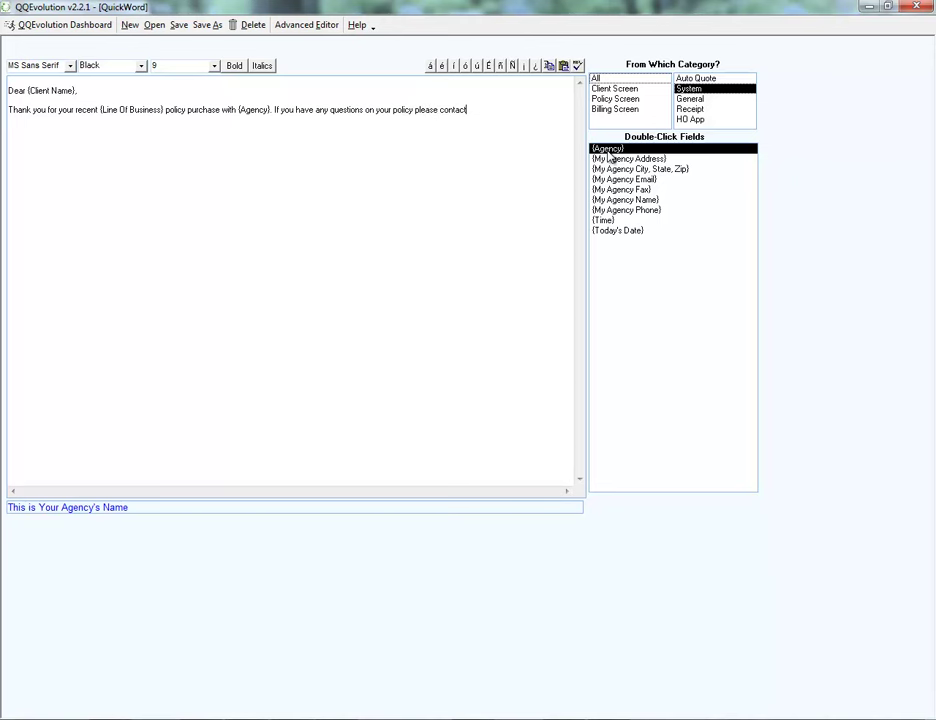
{"action": "left_click", "coordinate": [612, 98]}
{"action": "left_click", "coordinate": [612, 89]}
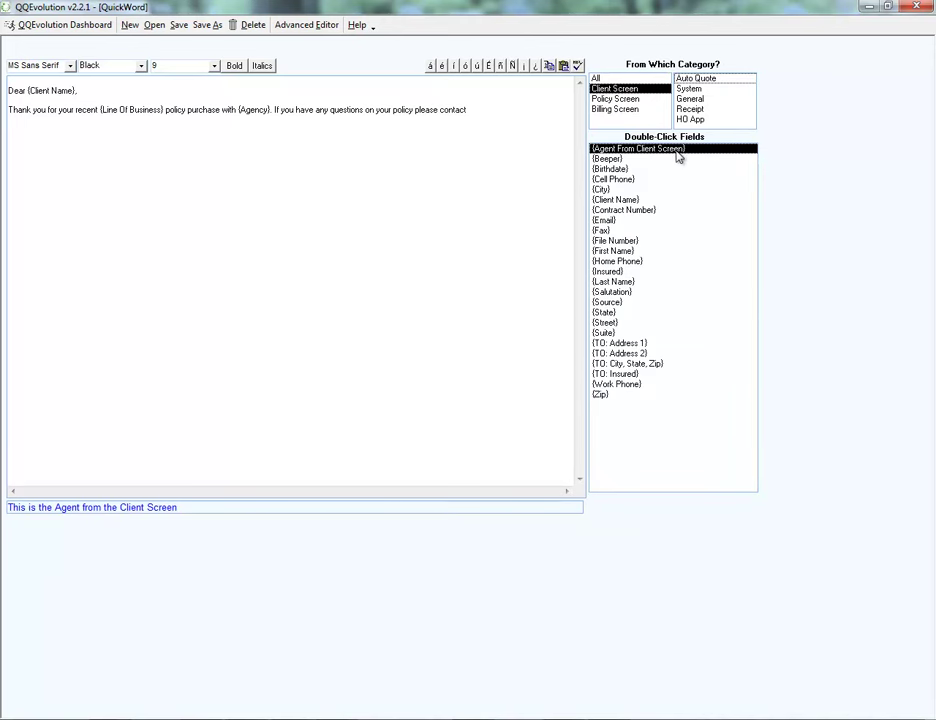
{"action": "double_click", "coordinate": [645, 148]}
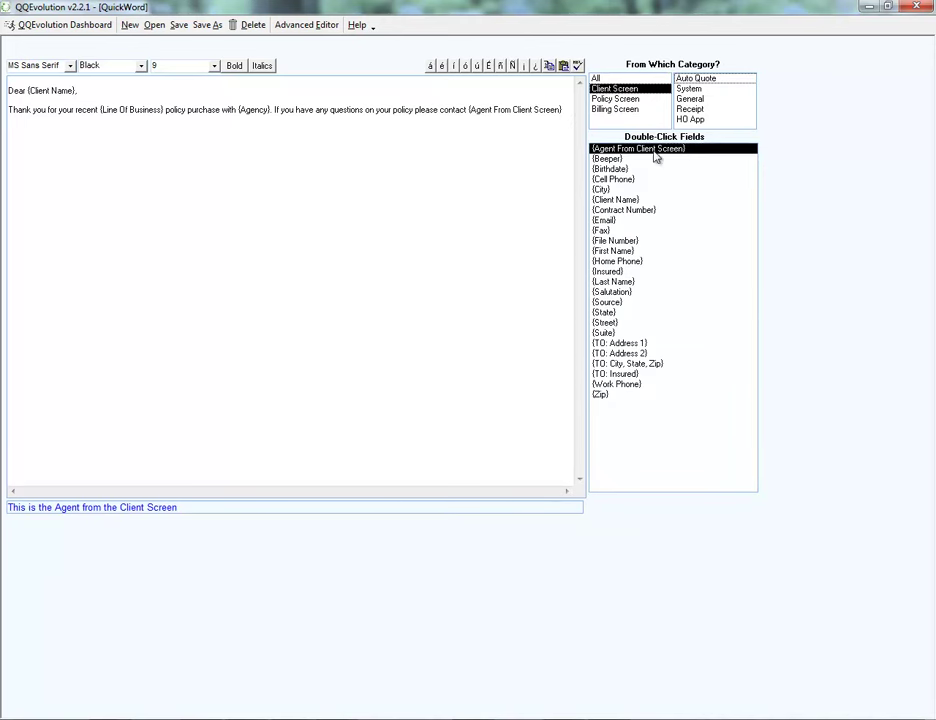
{"action": "left_click", "coordinate": [690, 99]}
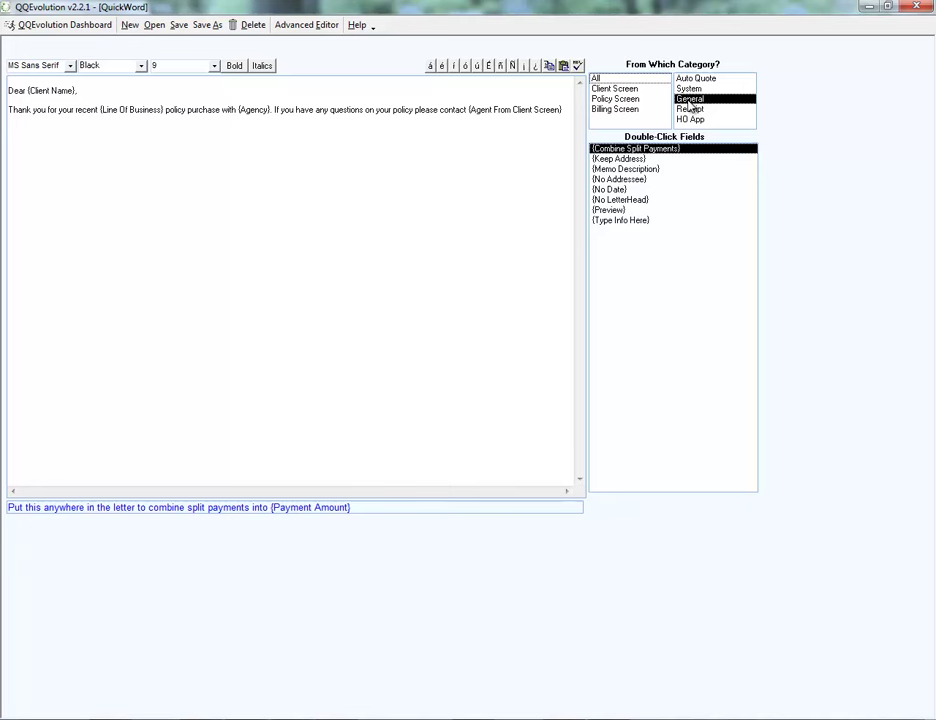
{"action": "left_click", "coordinate": [689, 88]}
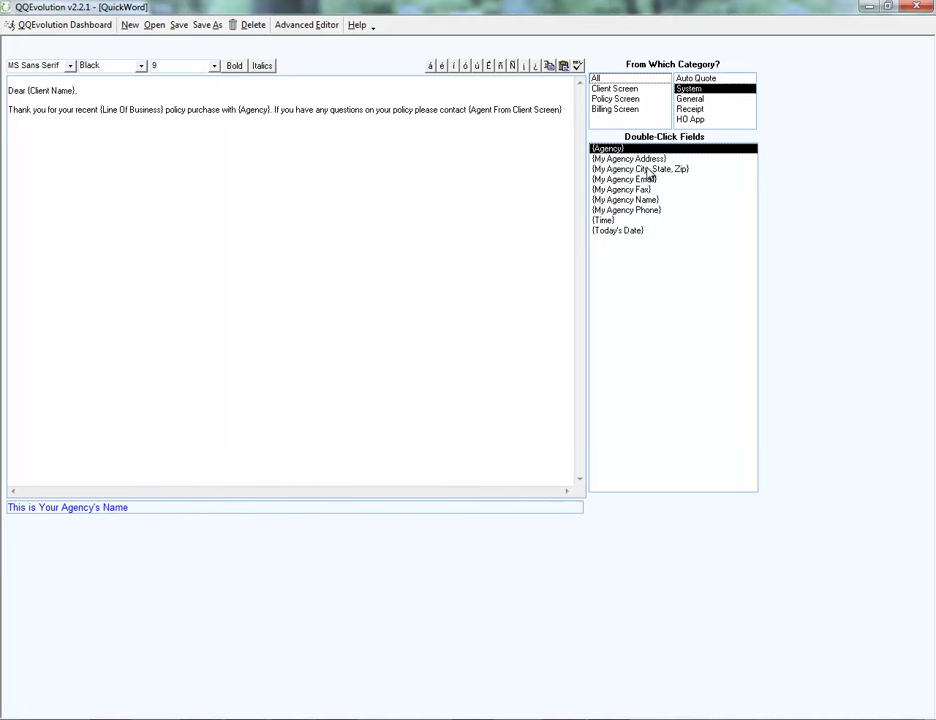
{"action": "left_click", "coordinate": [628, 210]}
{"action": "type", "text": "at"}
{"action": "double_click", "coordinate": [631, 210]}
End the sentence and add "Your policy is set to expire {Expire Date}." with the Policy Screen expiry field
{"action": "type", "text": ". Your policy is set to expire"}
{"action": "left_click", "coordinate": [615, 99]}
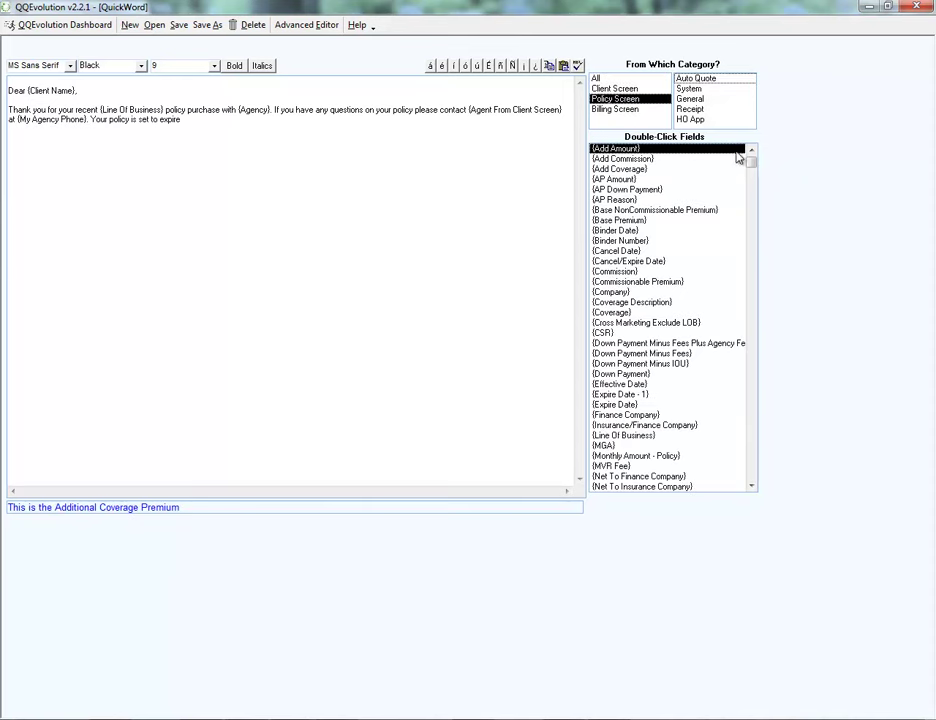
{"action": "scroll", "coordinate": [752, 163], "scroll_direction": "down", "scroll_amount": 1}
{"action": "left_click", "coordinate": [630, 385]}
{"action": "double_click", "coordinate": [630, 385]}
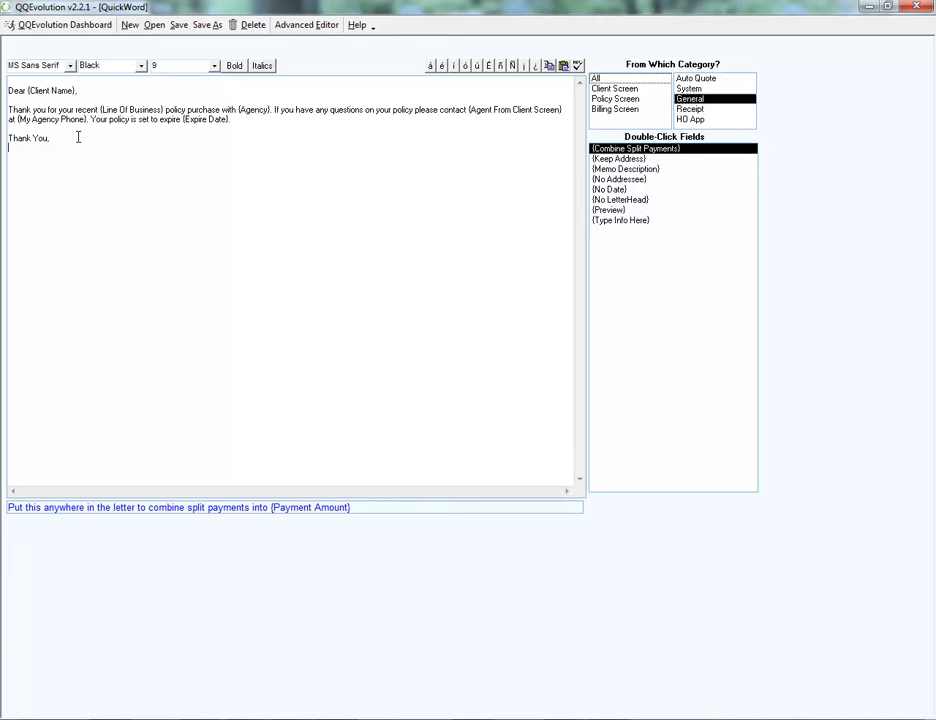
Put the {Type Info Here} field under the closing "Thank You," and review the General, Client Screen and All field lists
{"action": "double_click", "coordinate": [615, 221]}
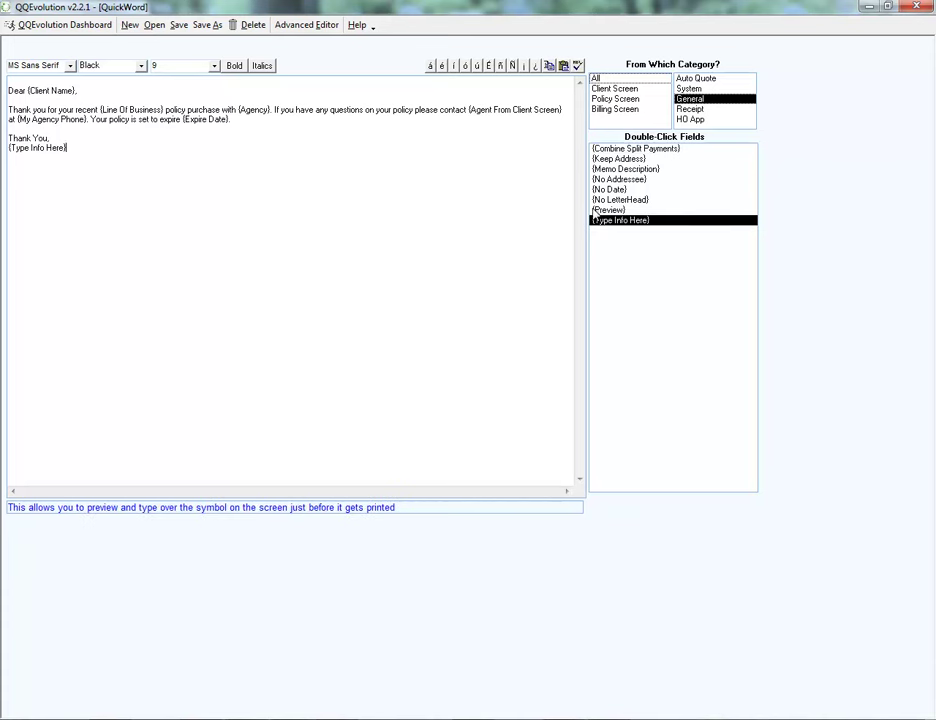
{"action": "left_click", "coordinate": [612, 211]}
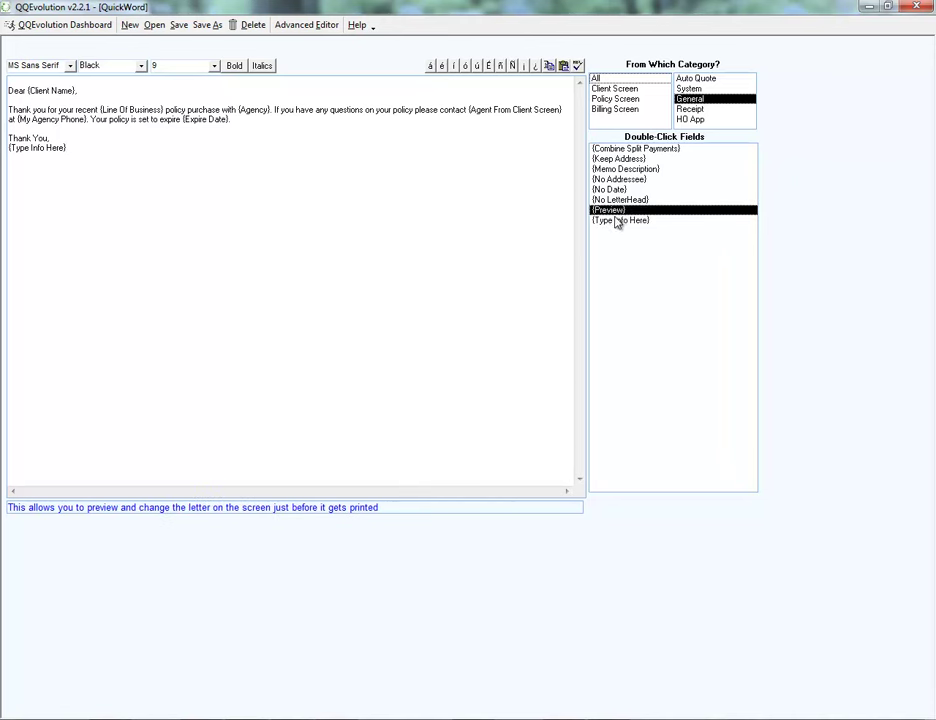
{"action": "left_click", "coordinate": [633, 221]}
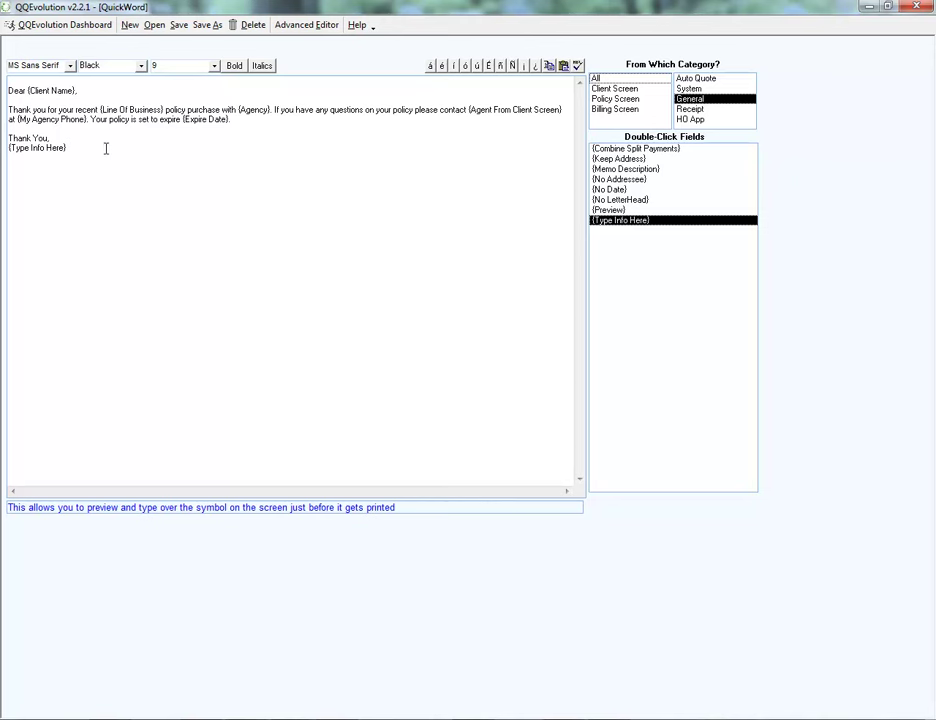
{"action": "left_click", "coordinate": [614, 88]}
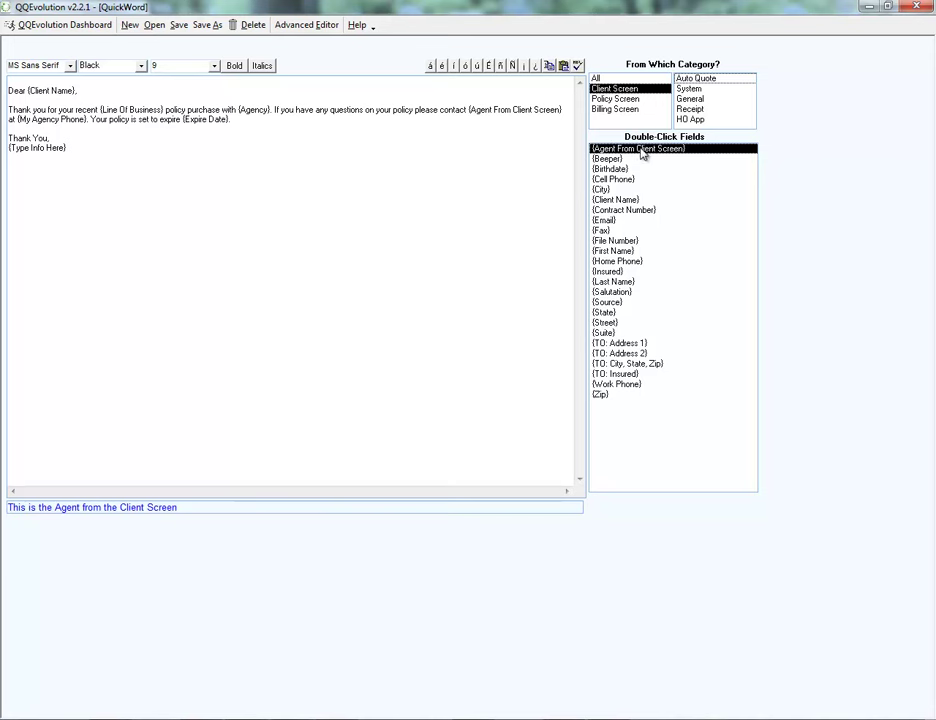
{"action": "left_click", "coordinate": [596, 78]}
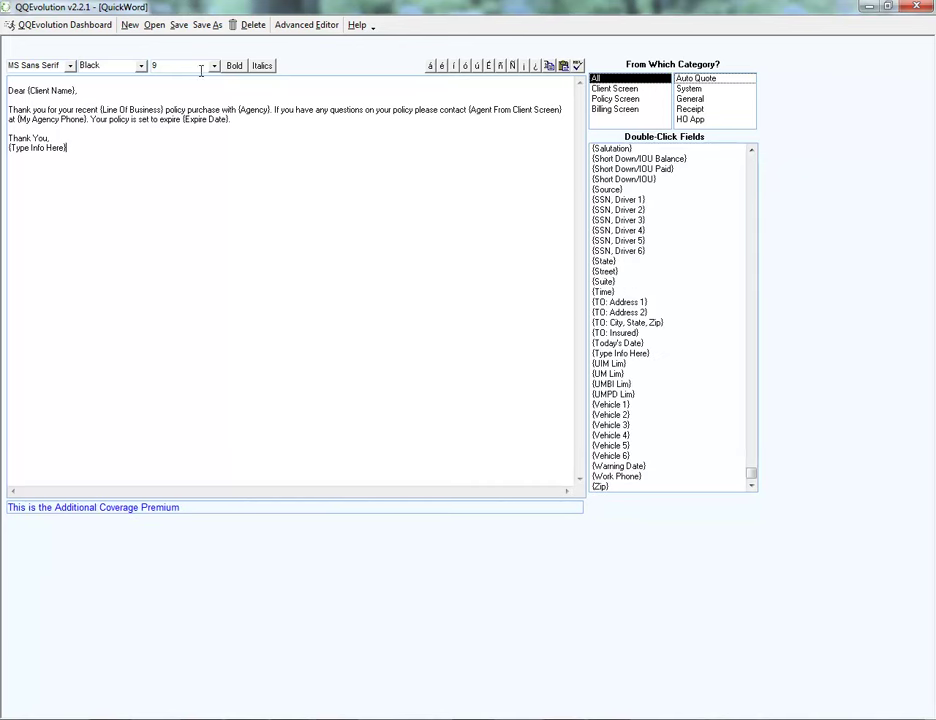
Save the template under the name "Test Template 123" as an English letter, checking the agency choices
{"action": "left_click", "coordinate": [203, 27]}
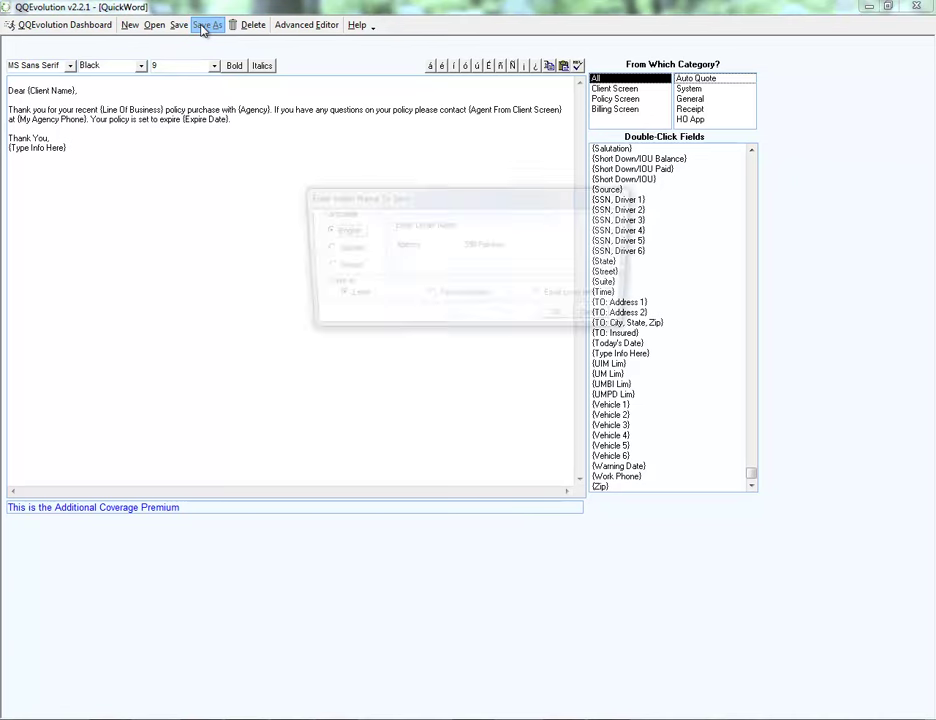
{"action": "left_click", "coordinate": [481, 226]}
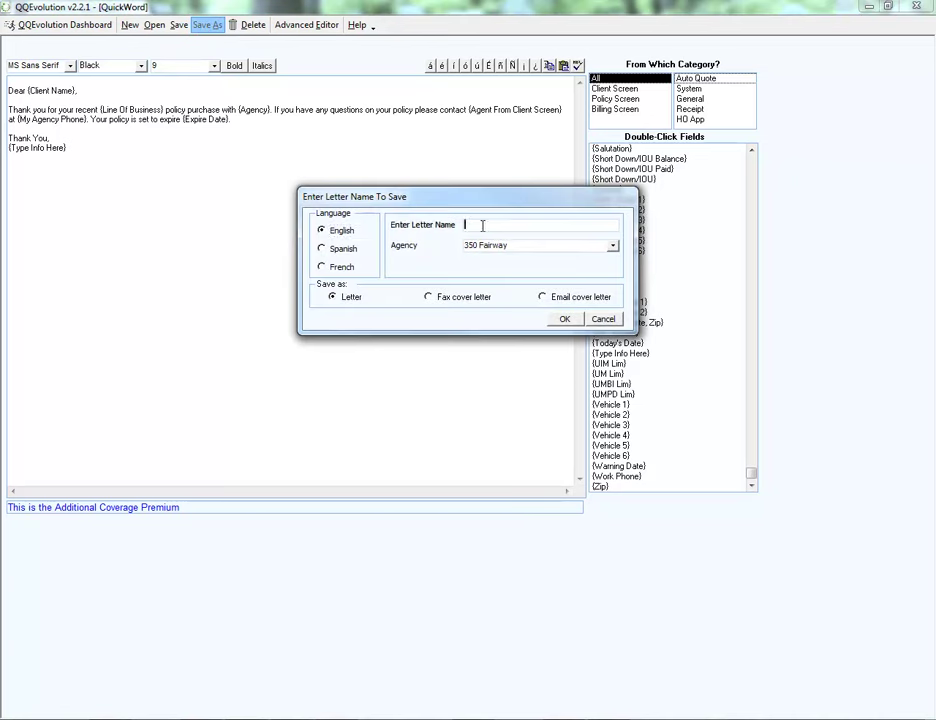
{"action": "type", "text": "Test Template 123"}
{"action": "left_click", "coordinate": [612, 246]}
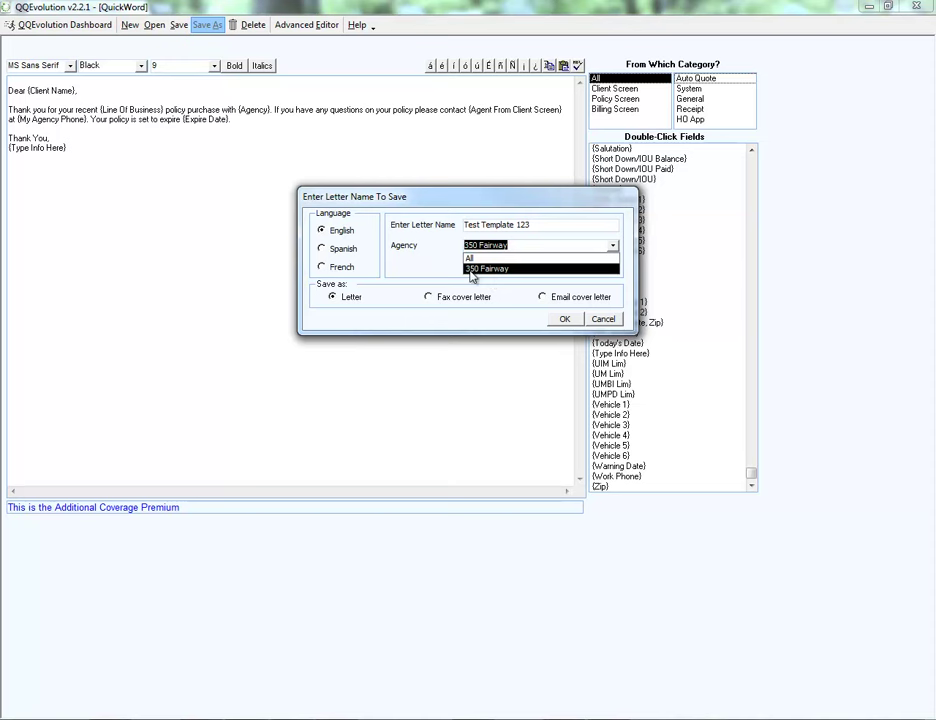
{"action": "left_click", "coordinate": [435, 261]}
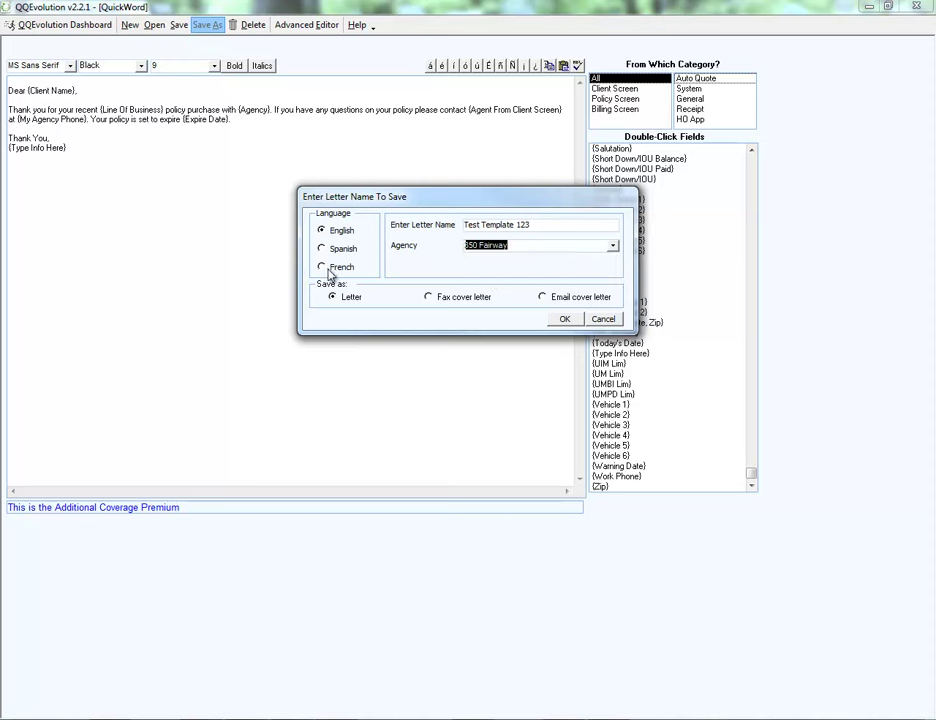
{"action": "key", "text": "shift+Tab"}
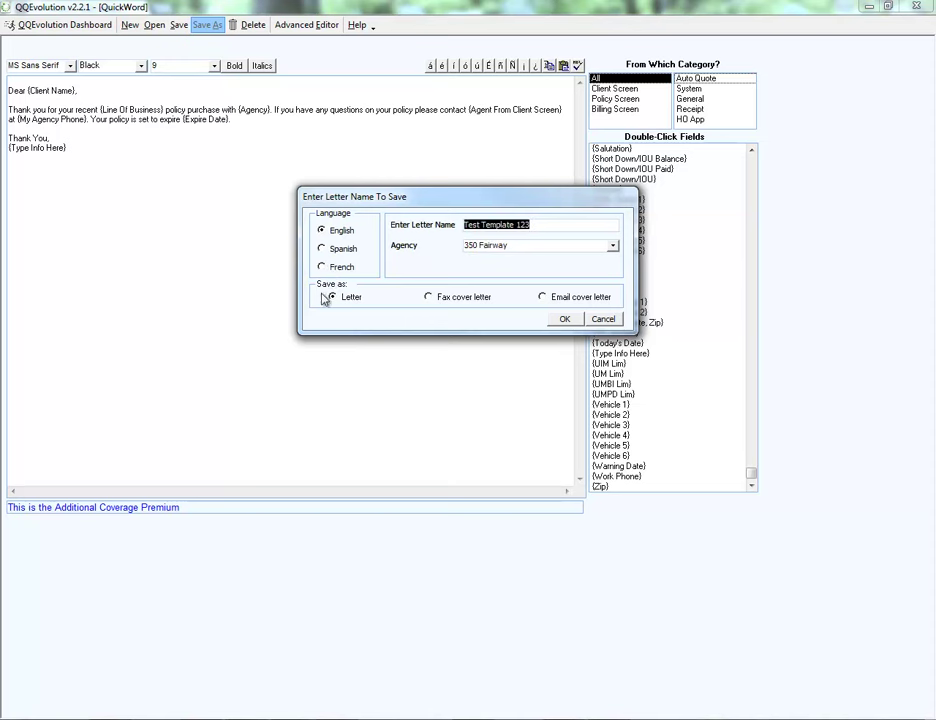
{"action": "left_click", "coordinate": [331, 297]}
{"action": "left_click", "coordinate": [563, 319]}
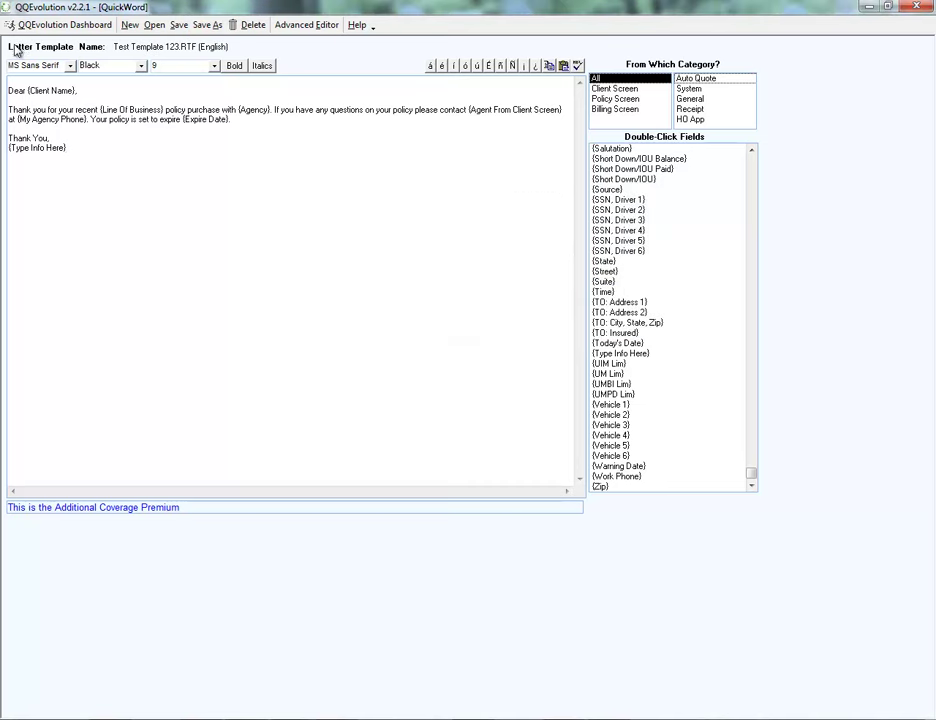
Open the English letter template "2015 Holiday Letter.RTF" from the 350 Fairway agency
{"action": "left_click", "coordinate": [155, 26]}
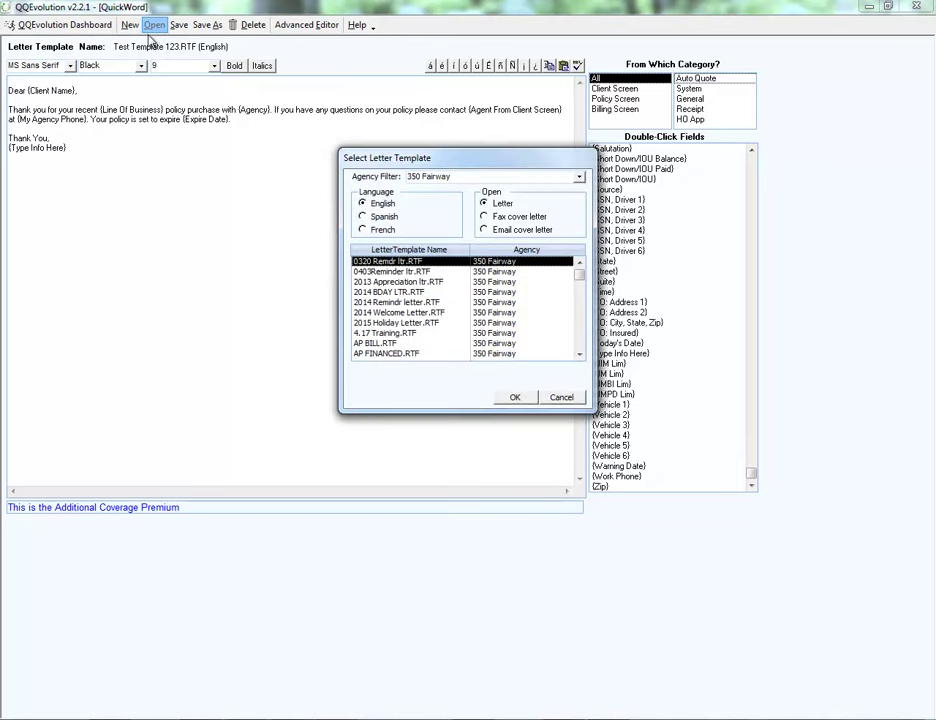
{"action": "mouse_move", "coordinate": [581, 280]}
{"action": "left_mouse_down"}
{"action": "mouse_move", "coordinate": [585, 350]}
{"action": "mouse_move", "coordinate": [584, 273]}
{"action": "left_mouse_up"}
{"action": "left_click", "coordinate": [391, 313]}
{"action": "left_click", "coordinate": [392, 322]}
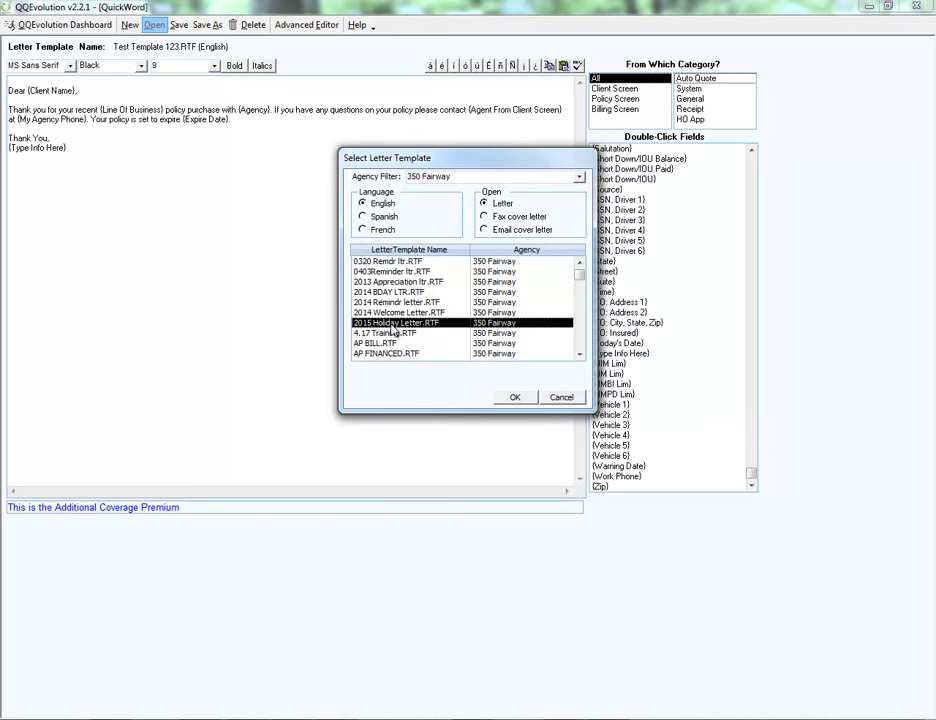
{"action": "left_click", "coordinate": [513, 398]}
{"action": "left_click", "coordinate": [446, 415]}
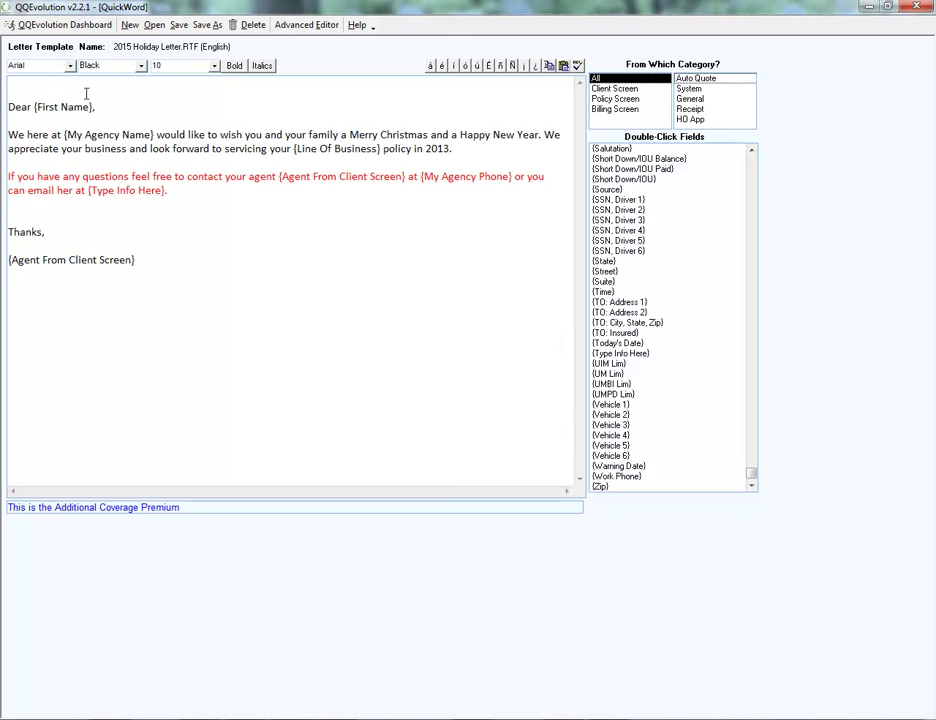
Examine the merge fields in the holiday letter, from {First Name} and {My Agency Name} to {Line Of Business} and {Type Info Here}
{"action": "left_click", "coordinate": [187, 147]}
{"action": "left_click_drag", "start_coordinate": [33, 106], "coordinate": [103, 112]}
{"action": "left_click", "coordinate": [240, 213]}
{"action": "left_click_drag", "start_coordinate": [35, 106], "coordinate": [88, 107]}
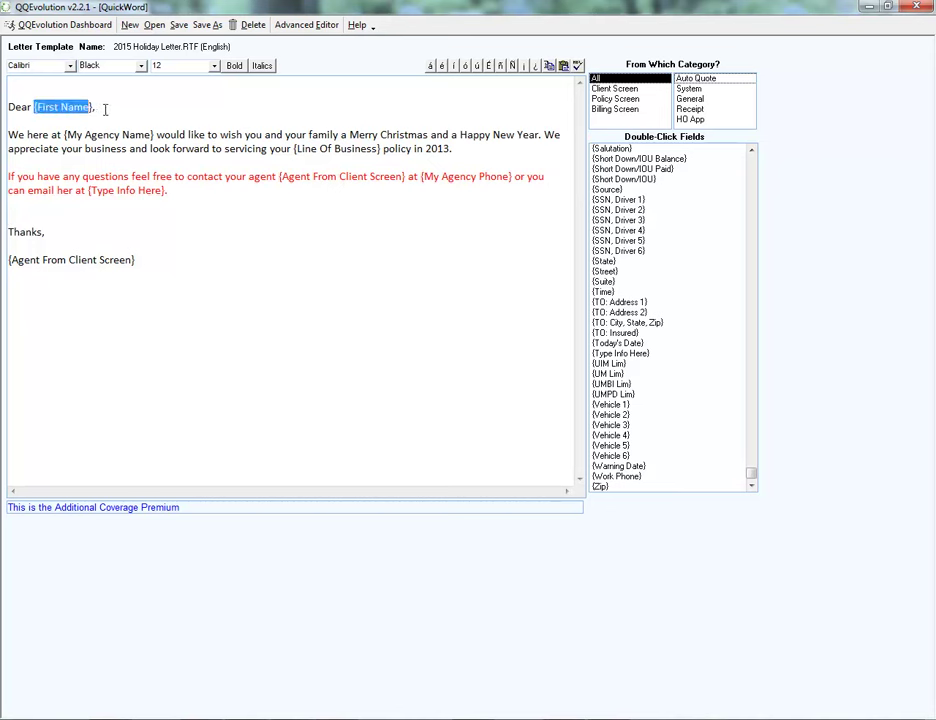
{"action": "left_click_drag", "start_coordinate": [64, 134], "coordinate": [155, 134]}
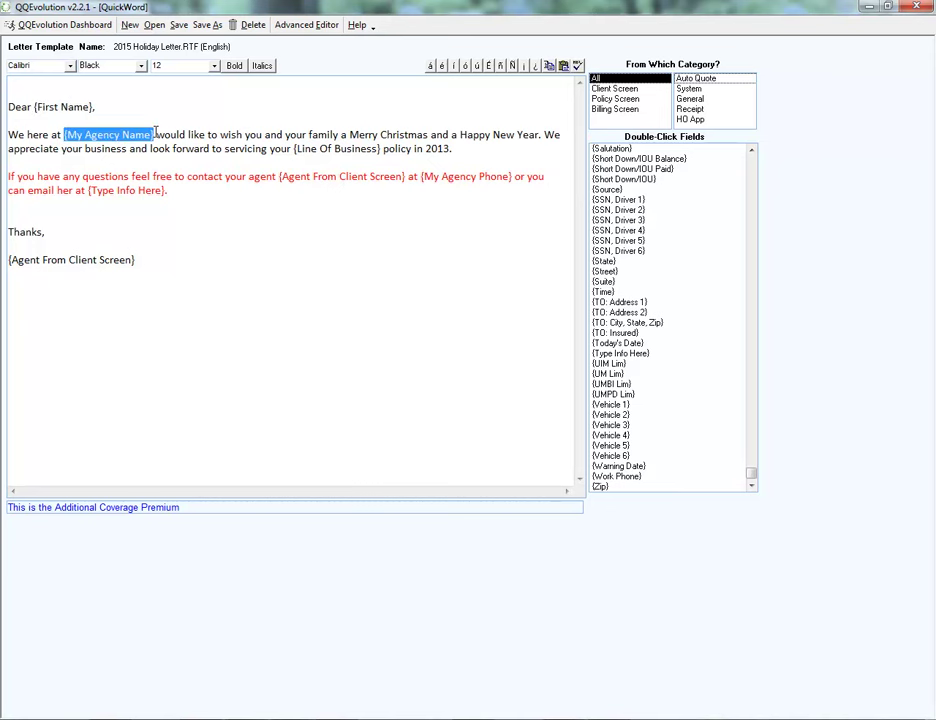
{"action": "left_click_drag", "start_coordinate": [295, 149], "coordinate": [379, 151]}
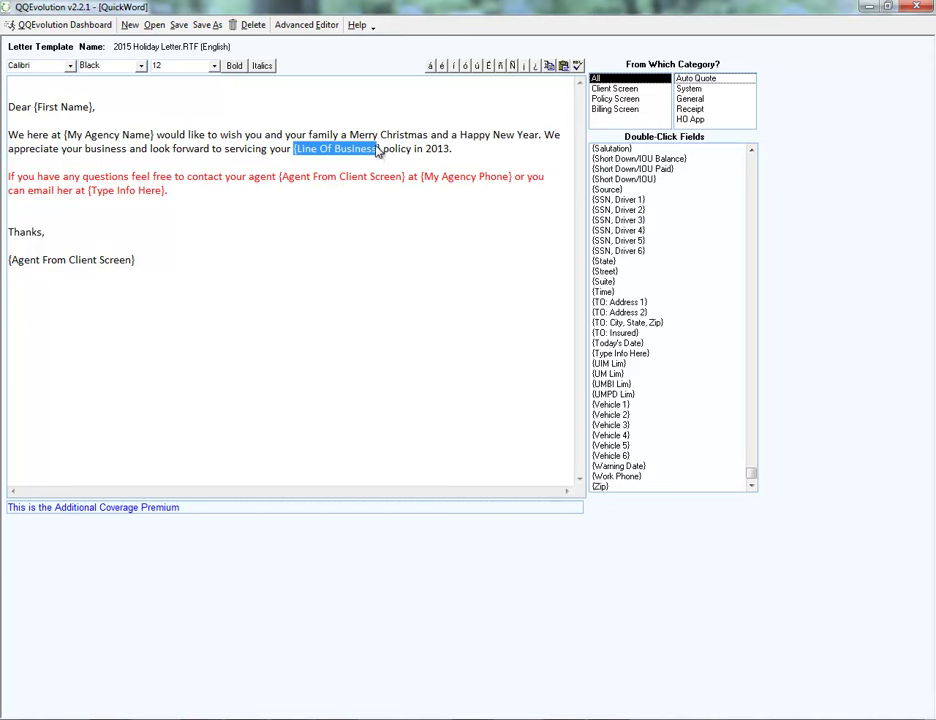
{"action": "left_click_drag", "start_coordinate": [379, 150], "coordinate": [372, 150]}
{"action": "left_click_drag", "start_coordinate": [89, 190], "coordinate": [163, 190]}
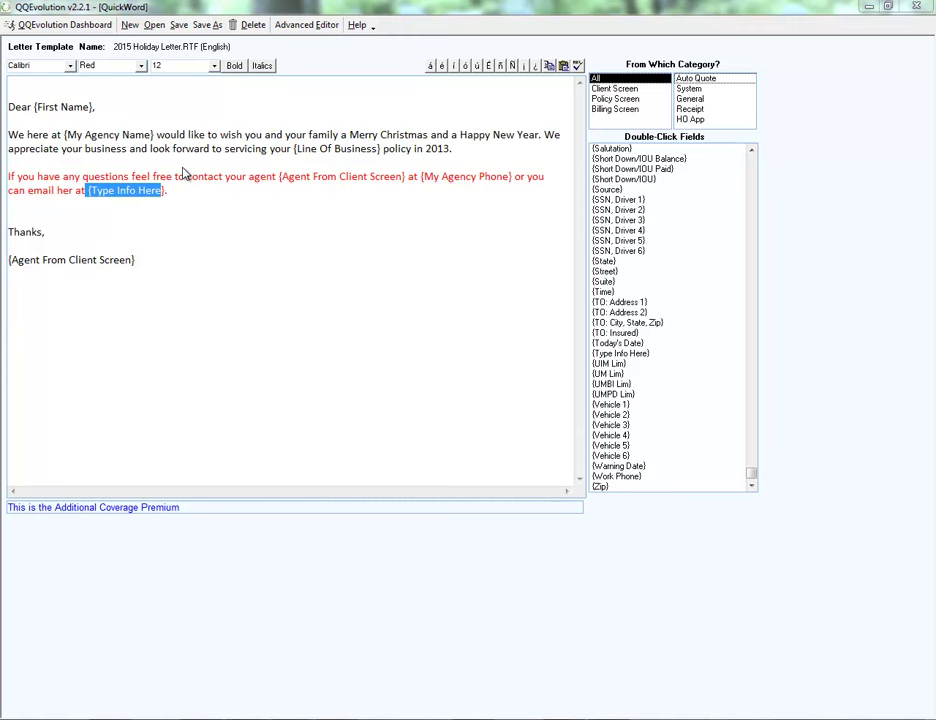
Leave the RTF letter for the dashboard and open the QuickWord HTML Editor
{"action": "left_click", "coordinate": [14, 24]}
{"action": "left_click", "coordinate": [60, 241]}
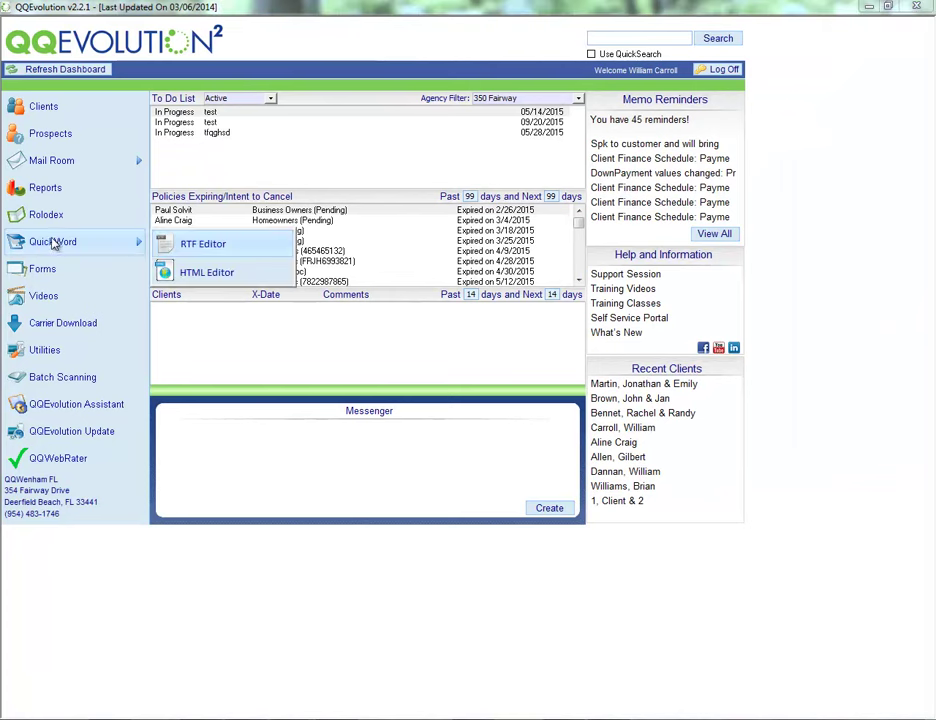
{"action": "left_click", "coordinate": [236, 279]}
{"action": "left_click", "coordinate": [637, 291]}
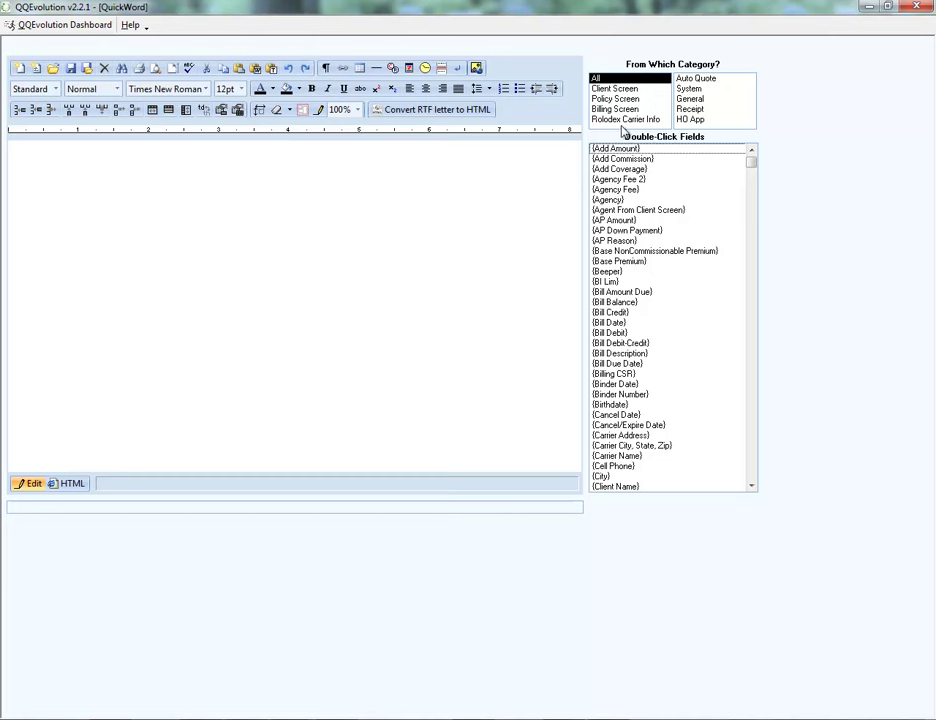
Review the Client Screen, Policy Screen, Billing Screen, Rolodex Carrier Info and General fields, including the {Preview} and {Type Info Here} descriptions
{"action": "left_click", "coordinate": [621, 90]}
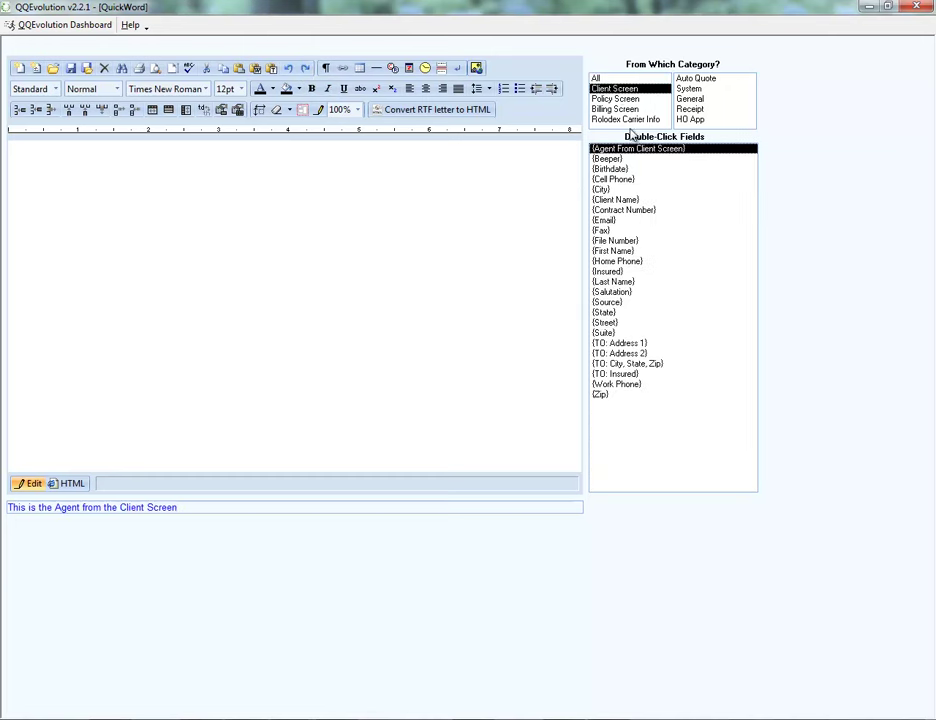
{"action": "left_click", "coordinate": [617, 99]}
{"action": "left_click", "coordinate": [615, 110]}
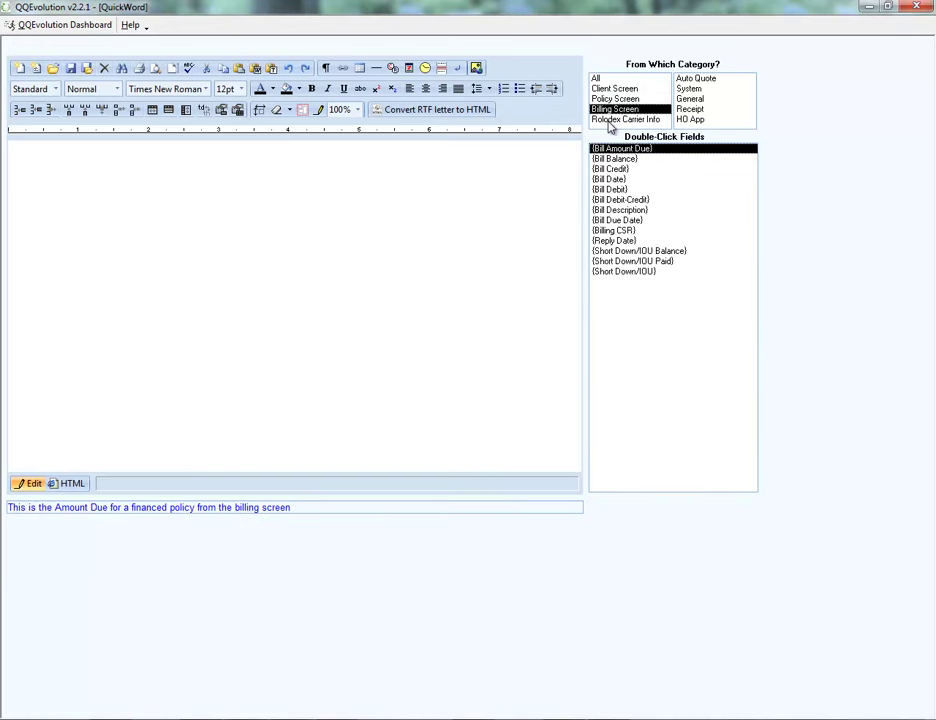
{"action": "left_click", "coordinate": [611, 120]}
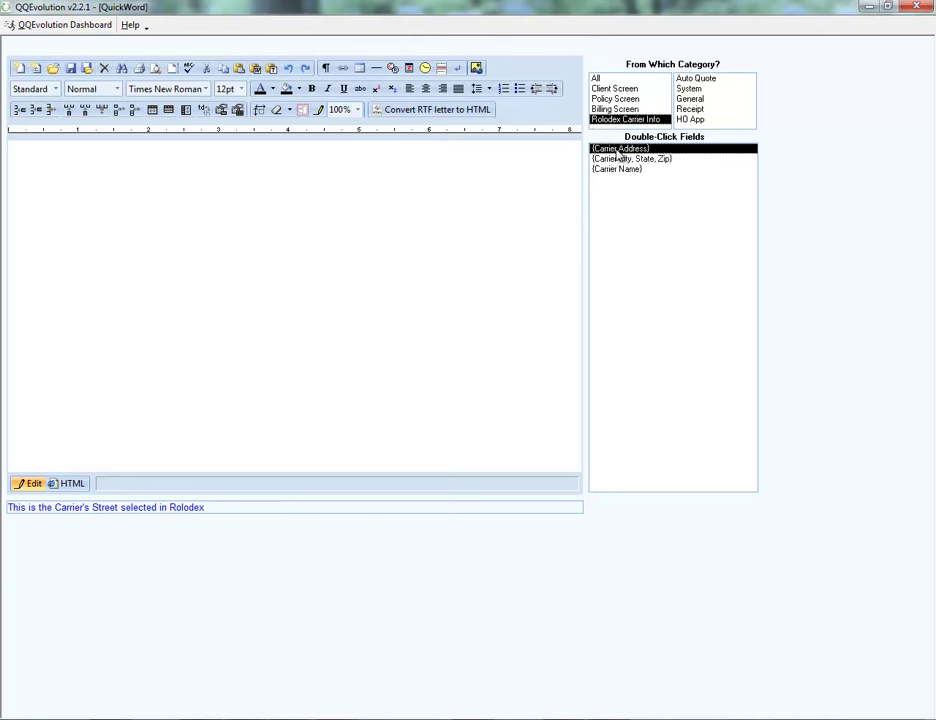
{"action": "left_click", "coordinate": [689, 99]}
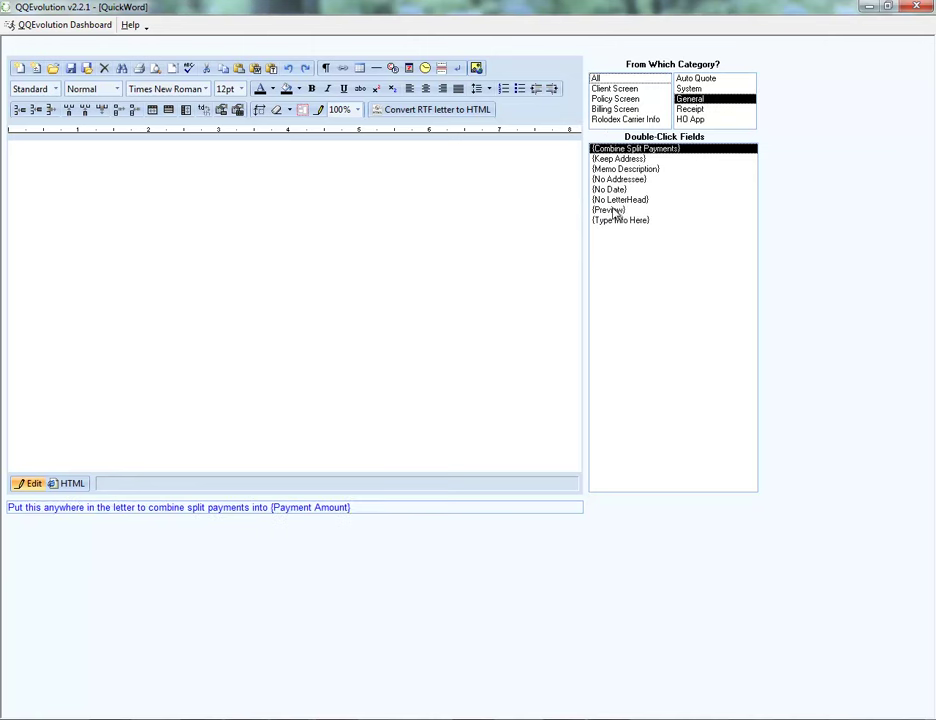
{"action": "left_click", "coordinate": [610, 211]}
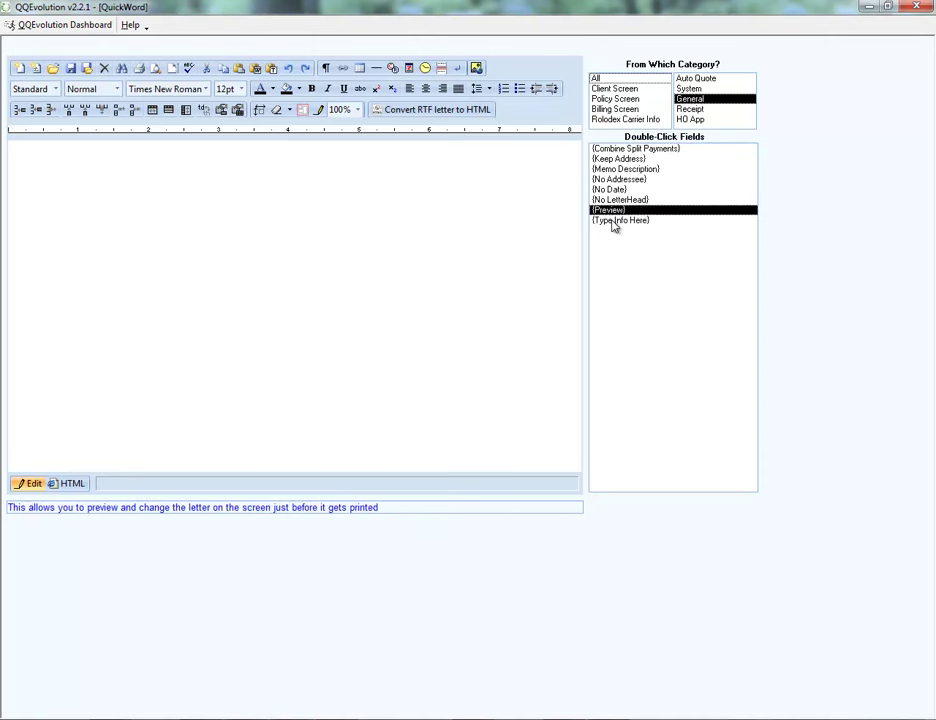
{"action": "left_click", "coordinate": [615, 221]}
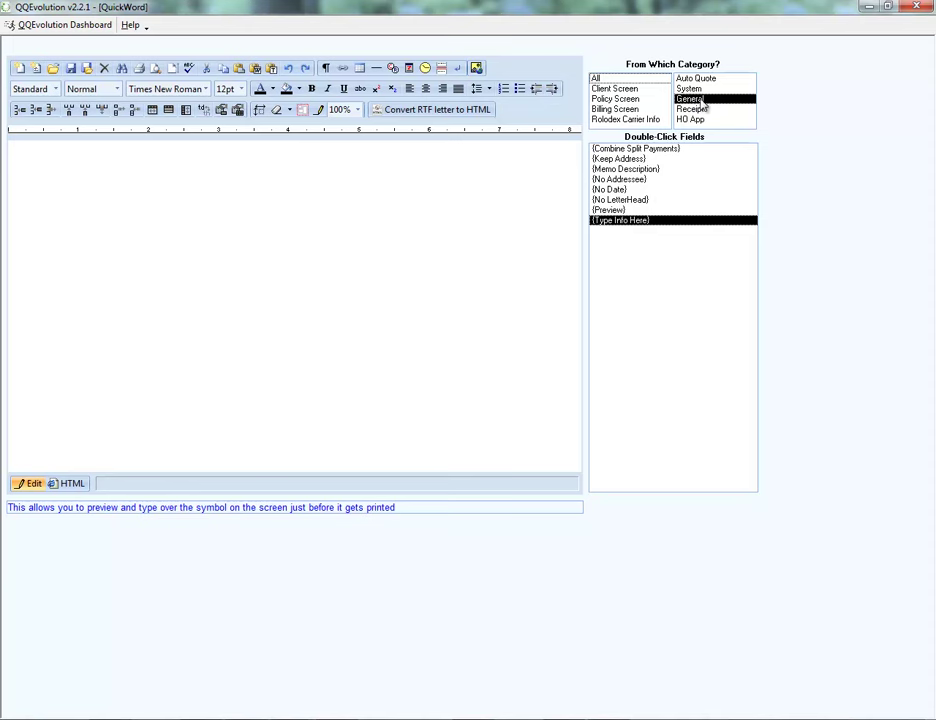
Insert the {Preview} field followed by two line breaks and check the letter's HTML source before returning to editing
{"action": "double_click", "coordinate": [620, 211]}
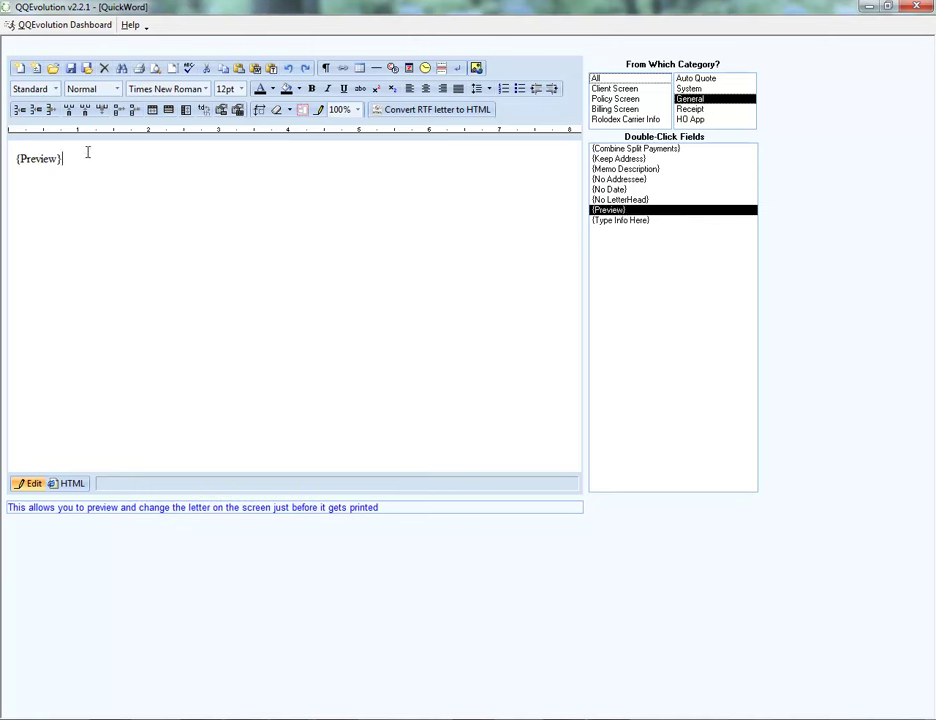
{"action": "key", "text": "Return"}
{"action": "key", "text": "Return"}
{"action": "left_click", "coordinate": [69, 492]}
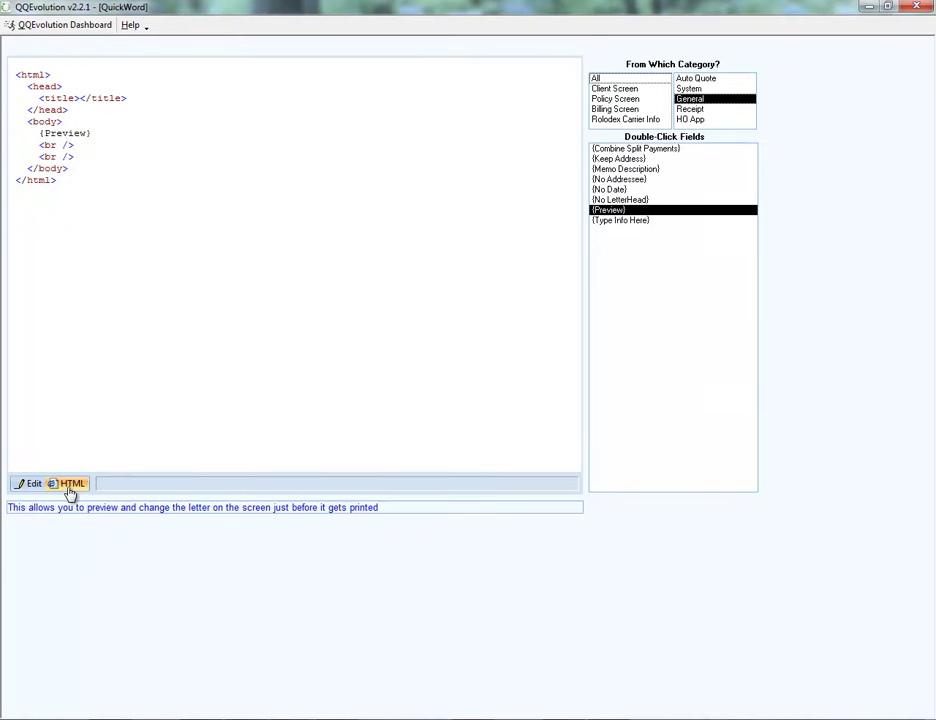
{"action": "left_click", "coordinate": [30, 484]}
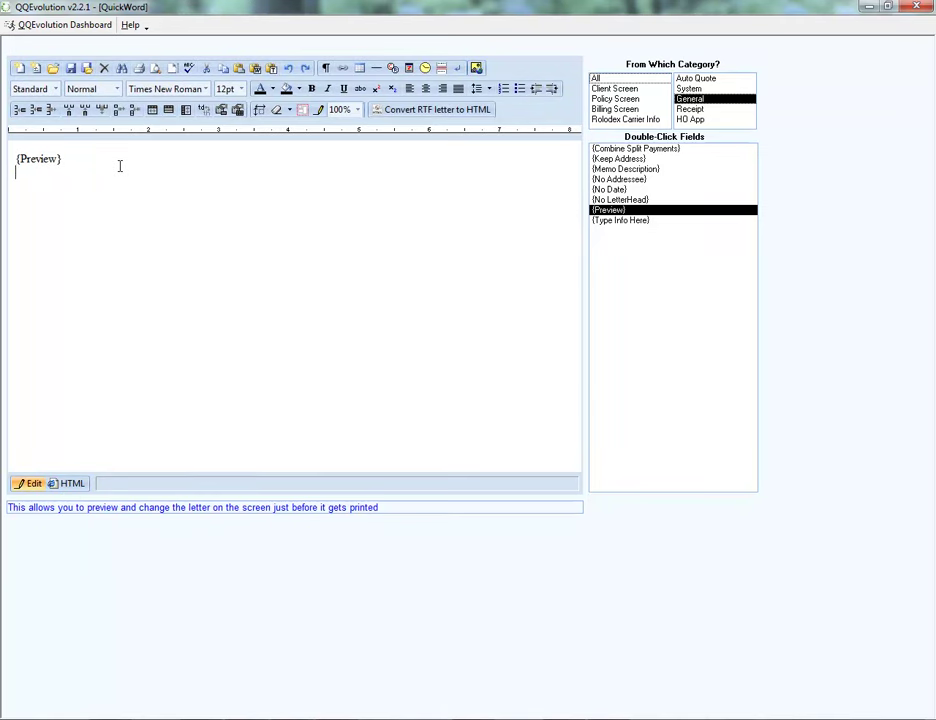
Upload the "QQSolutions Logo" picture from My Pictures to the image list, sharing it with the 350 Fairway agency
{"action": "left_click", "coordinate": [477, 69]}
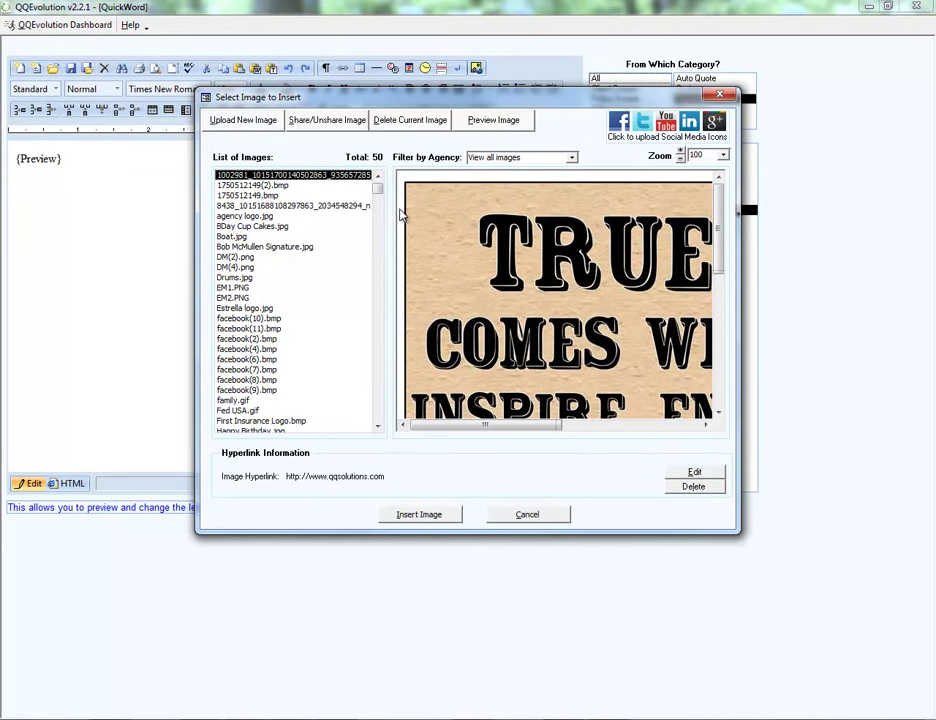
{"action": "left_click", "coordinate": [238, 120]}
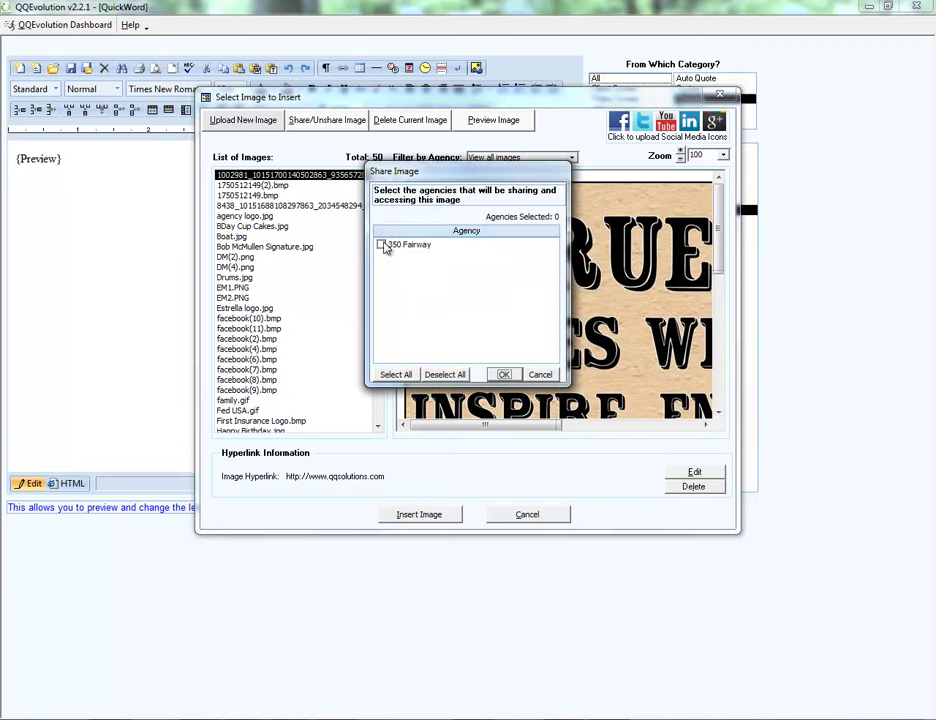
{"action": "left_click", "coordinate": [381, 245]}
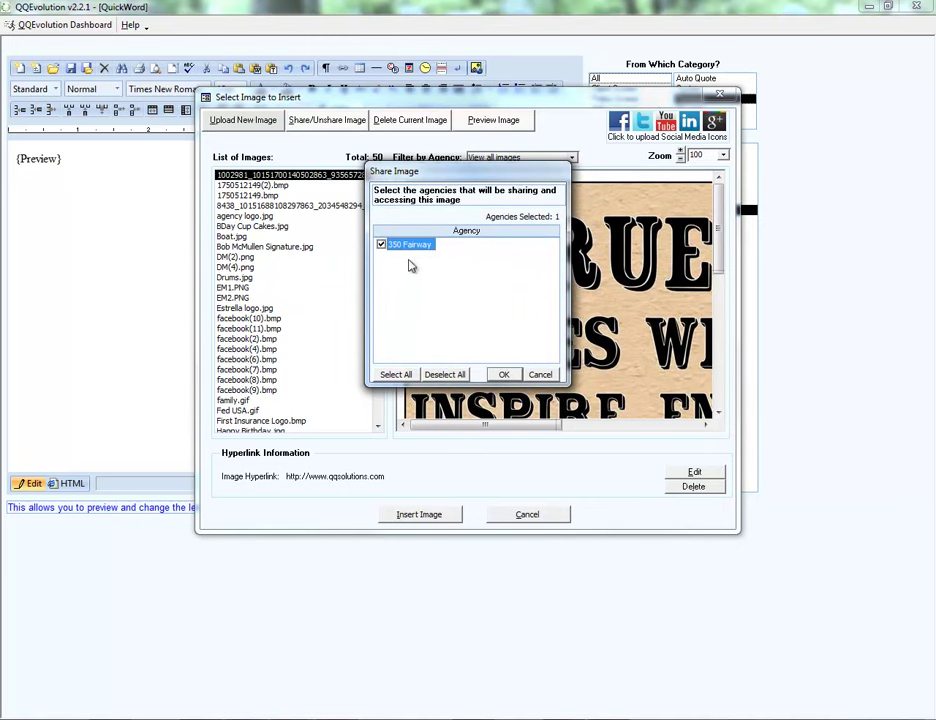
{"action": "left_click", "coordinate": [503, 375]}
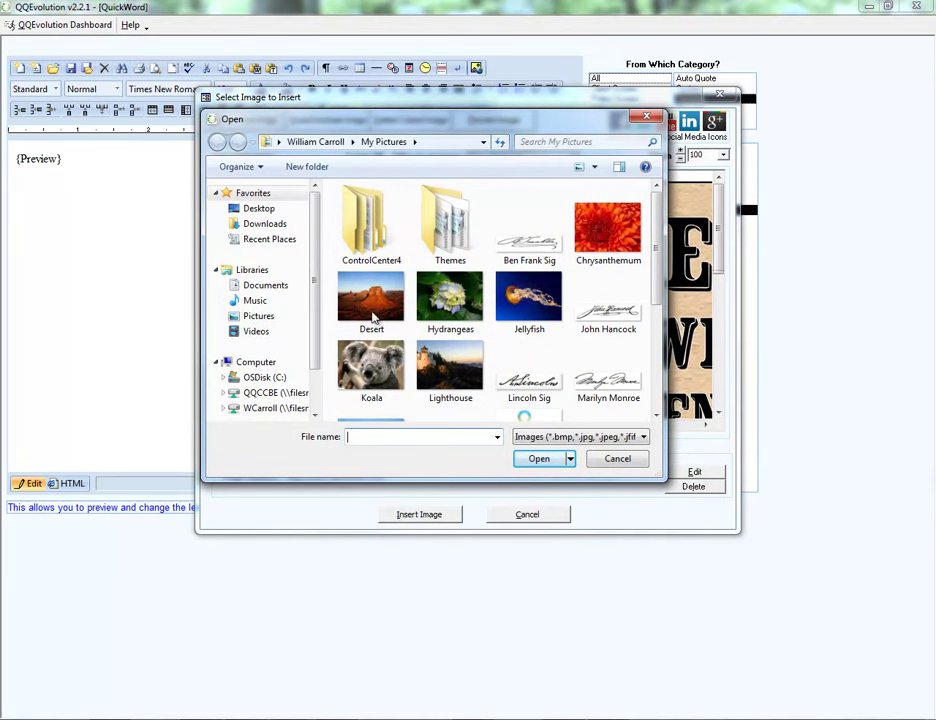
{"action": "left_click", "coordinate": [539, 310]}
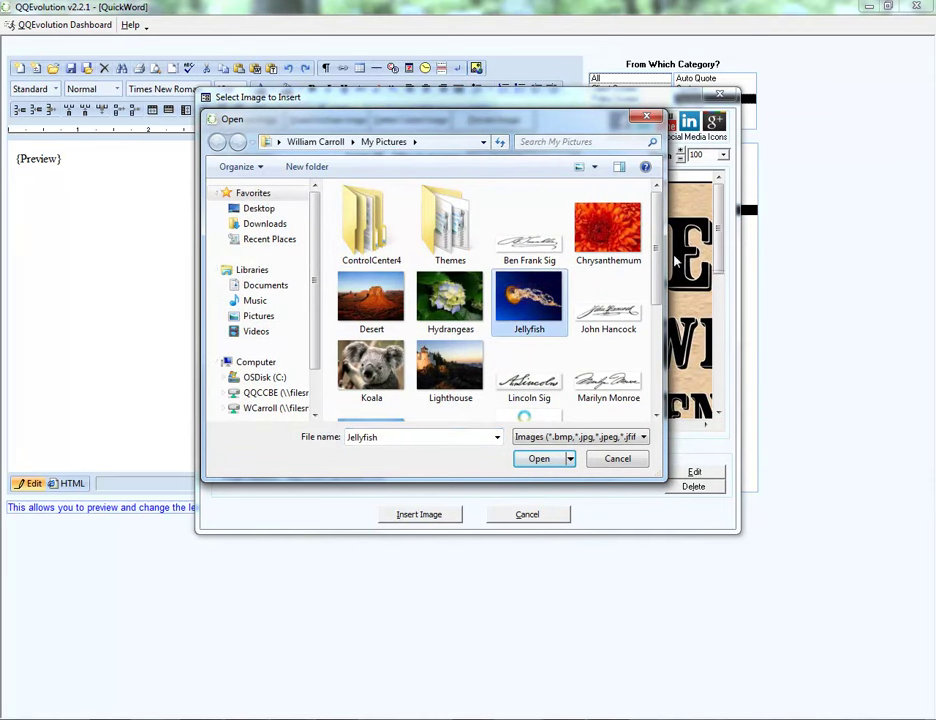
{"action": "scroll", "coordinate": [528, 255], "scroll_direction": "down", "scroll_amount": 3}
{"action": "scroll", "coordinate": [528, 258], "scroll_direction": "down", "scroll_amount": 1}
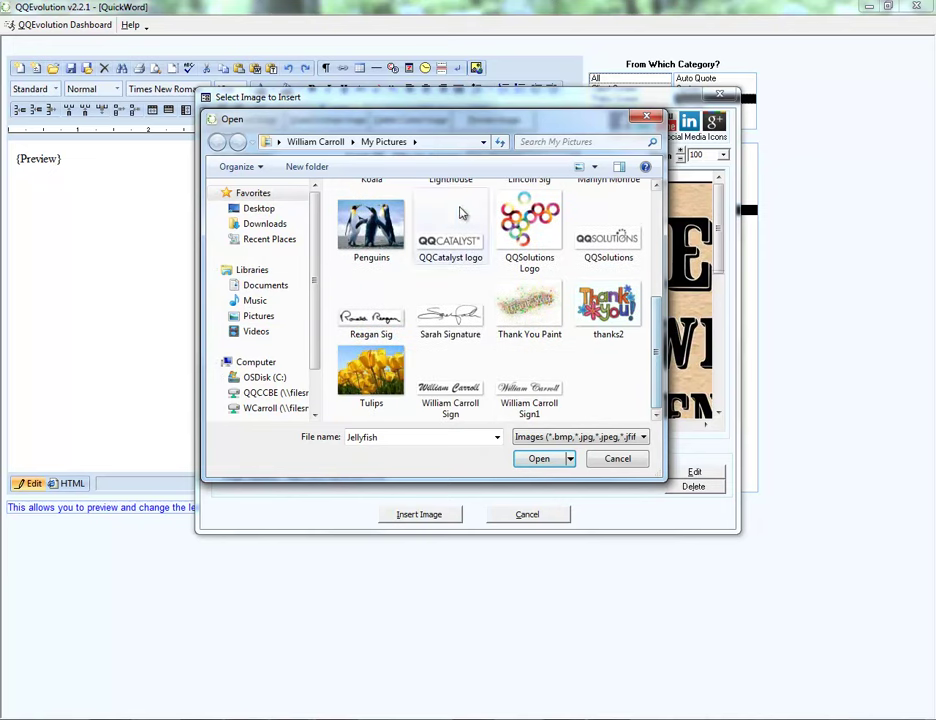
{"action": "left_click", "coordinate": [530, 225]}
{"action": "left_click", "coordinate": [539, 458]}
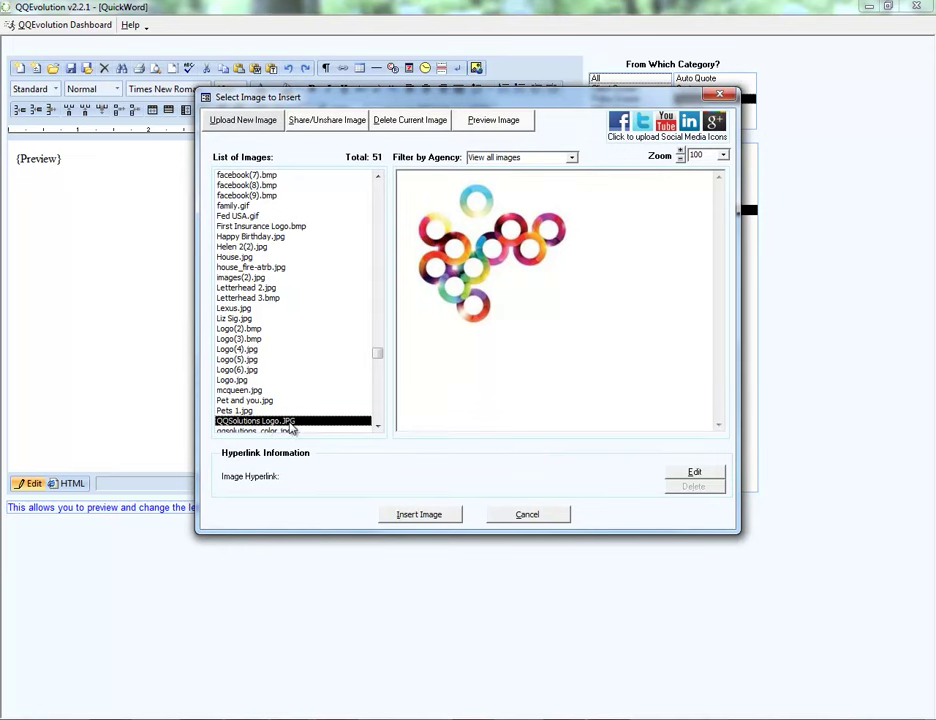
Check the image preview zoom, the agency filter and the logo's sharing settings without changing them
{"action": "left_click", "coordinate": [681, 159]}
{"action": "left_click", "coordinate": [681, 152]}
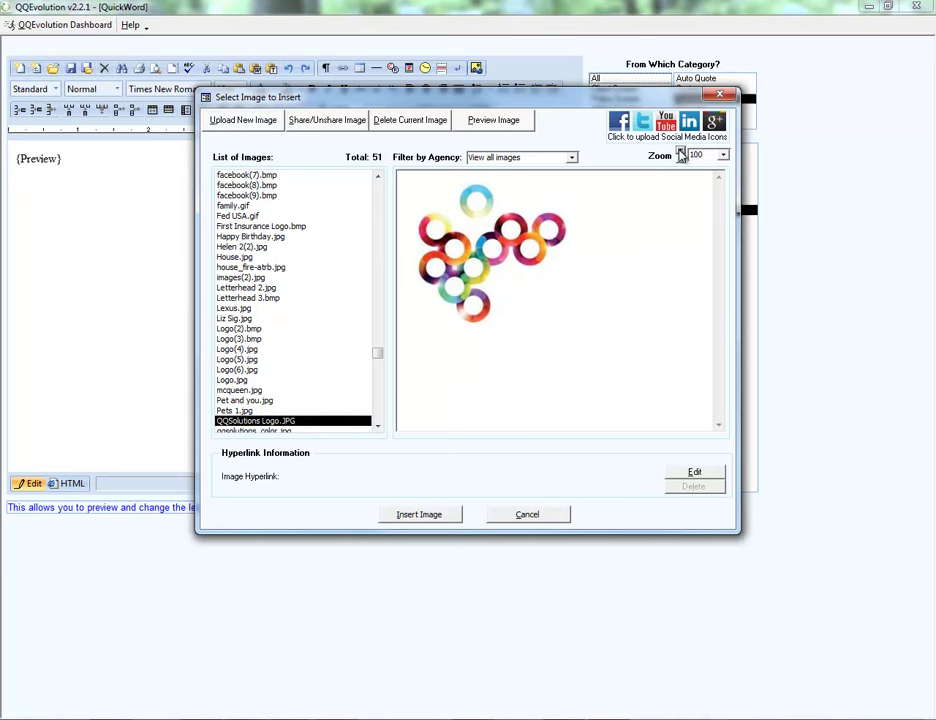
{"action": "left_click", "coordinate": [572, 158]}
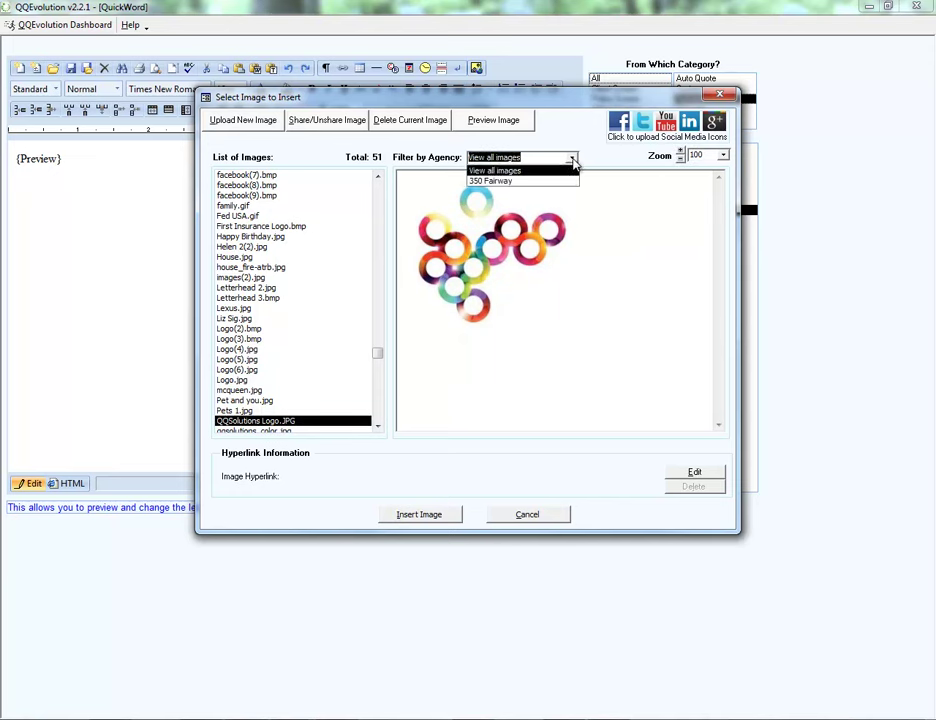
{"action": "left_click", "coordinate": [495, 170]}
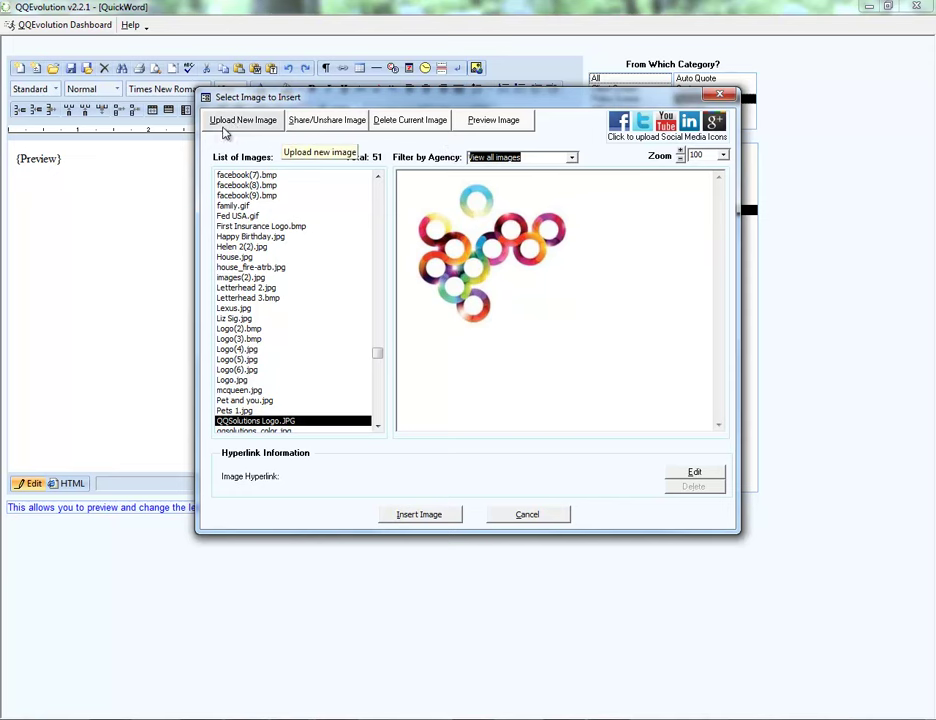
{"action": "left_click", "coordinate": [325, 121]}
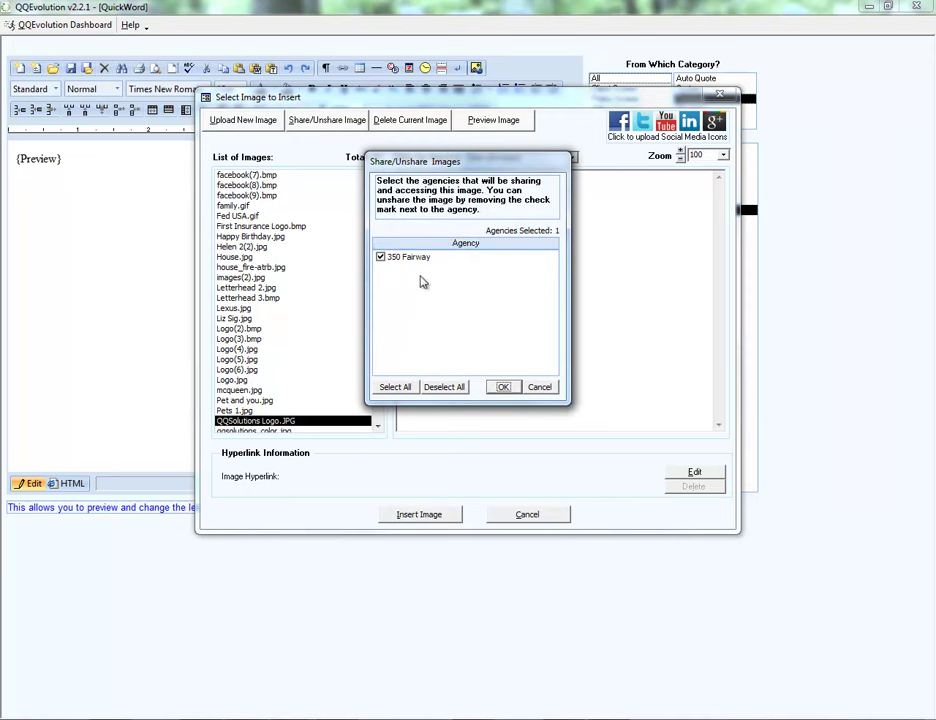
{"action": "left_click", "coordinate": [543, 390]}
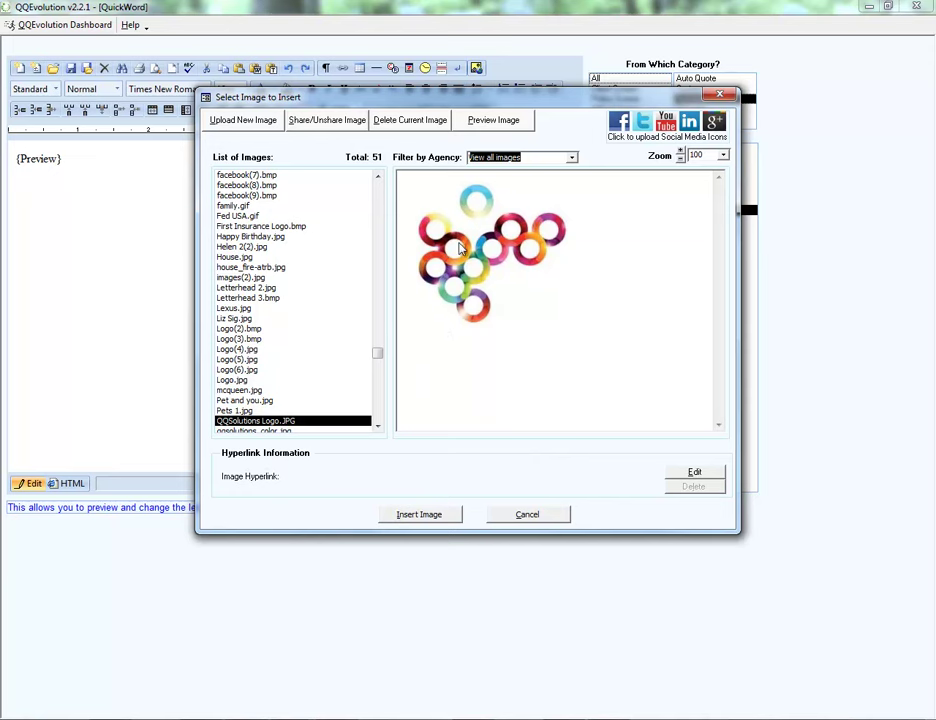
{"action": "left_click", "coordinate": [692, 474]}
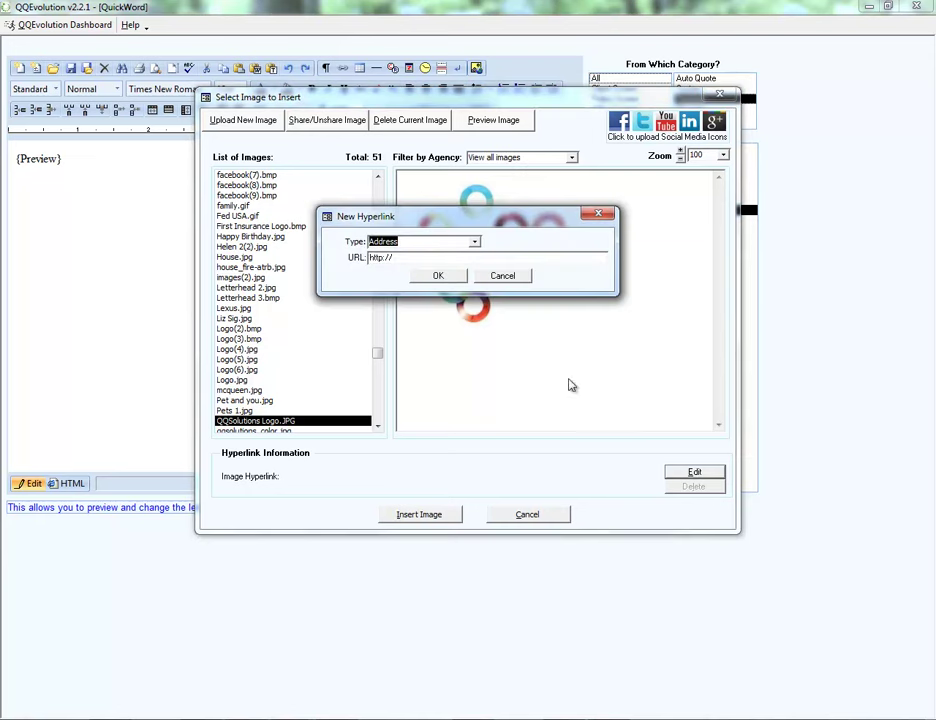
{"action": "left_click", "coordinate": [409, 257]}
{"action": "type", "text": "www.qqsolutions.com"}
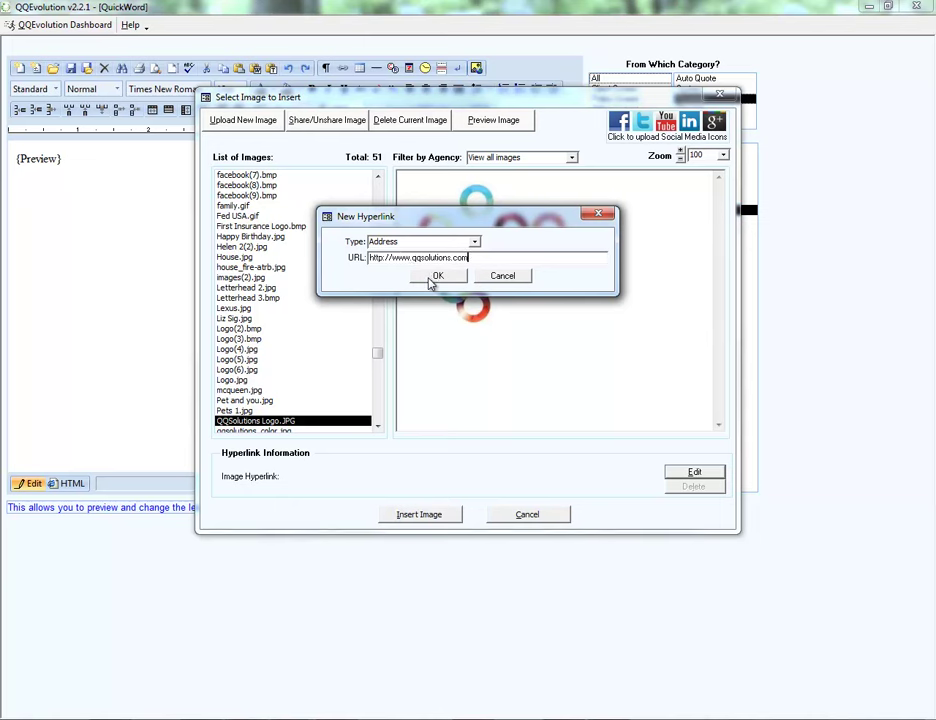
{"action": "left_click", "coordinate": [437, 277]}
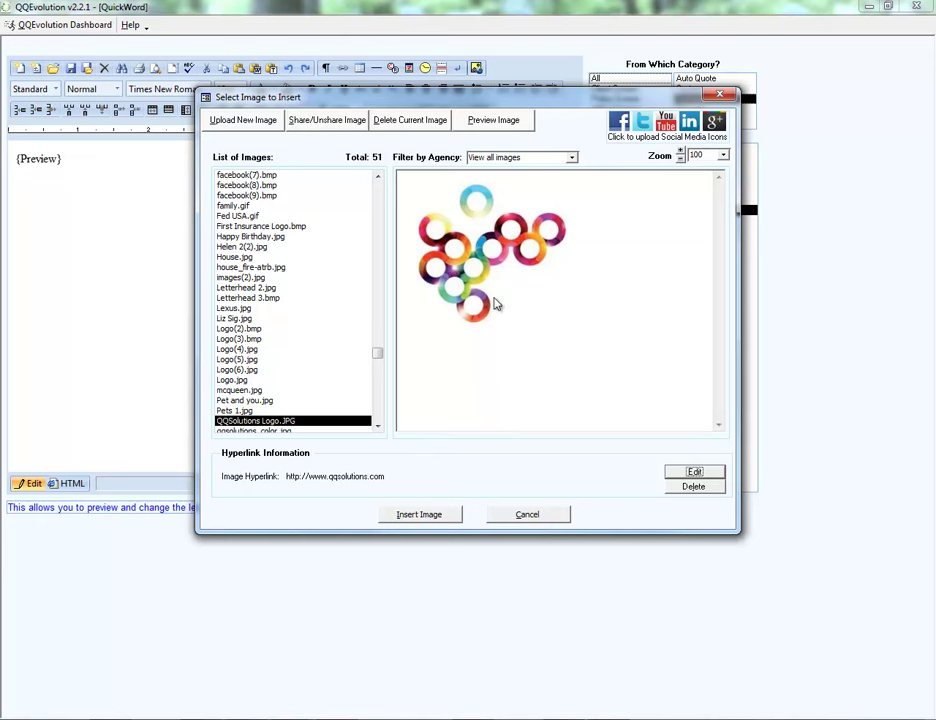
{"action": "left_click", "coordinate": [428, 519]}
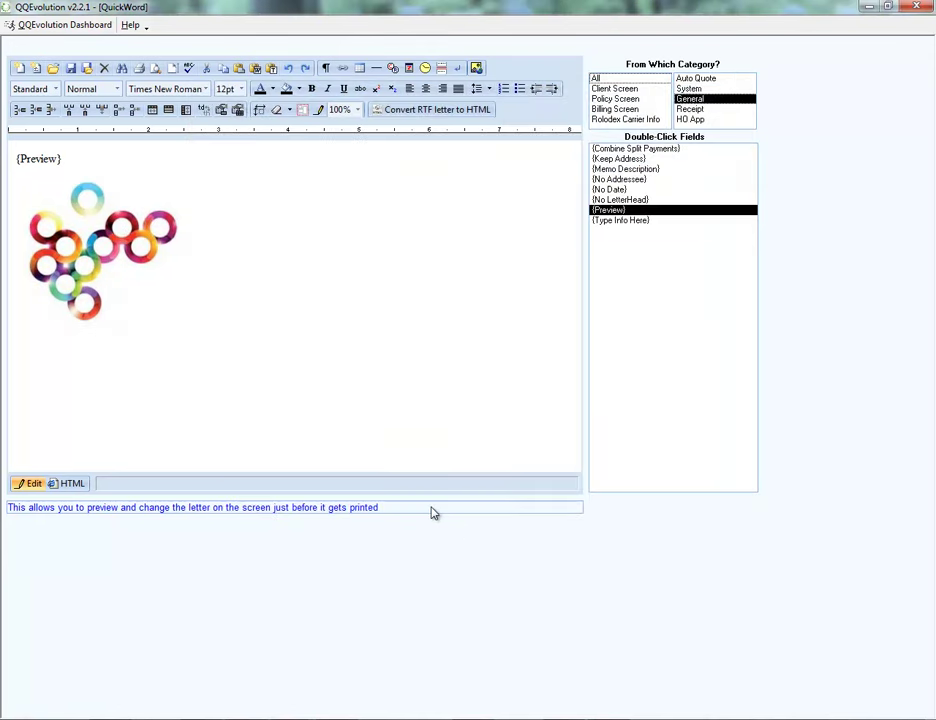
{"action": "left_click", "coordinate": [152, 278]}
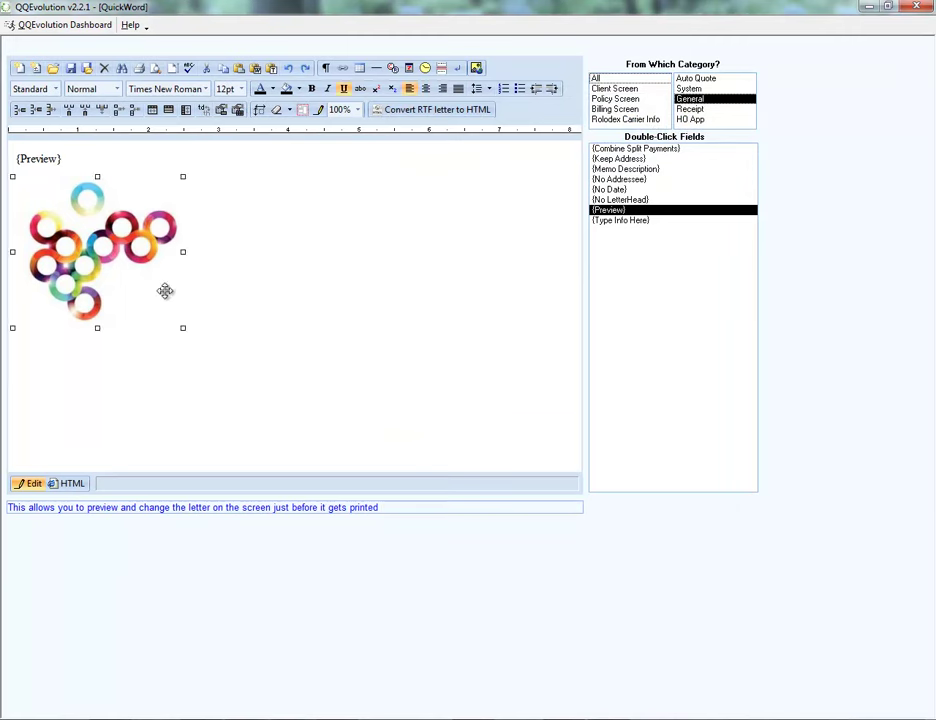
Enlarge the logo to about 244 × 210 px and review its link properties without changing them
{"action": "mouse_move", "coordinate": [183, 328]}
{"action": "left_mouse_down"}
{"action": "mouse_move", "coordinate": [209, 359]}
{"action": "mouse_move", "coordinate": [197, 401]}
{"action": "mouse_move", "coordinate": [188, 313]}
{"action": "mouse_move", "coordinate": [226, 328]}
{"action": "mouse_move", "coordinate": [196, 335]}
{"action": "left_mouse_up"}
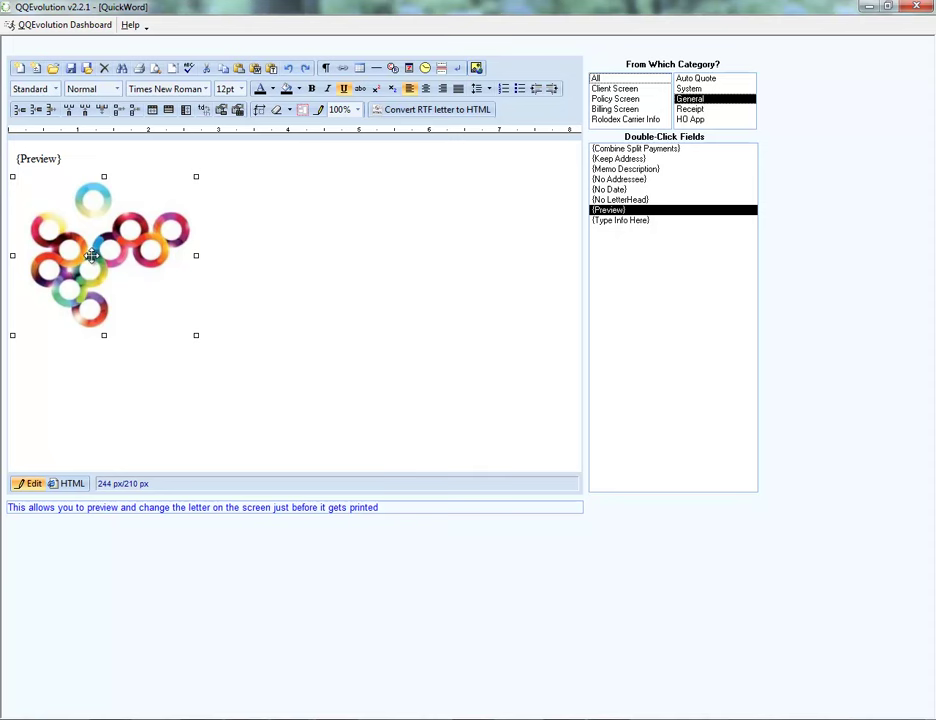
{"action": "left_click", "coordinate": [267, 202]}
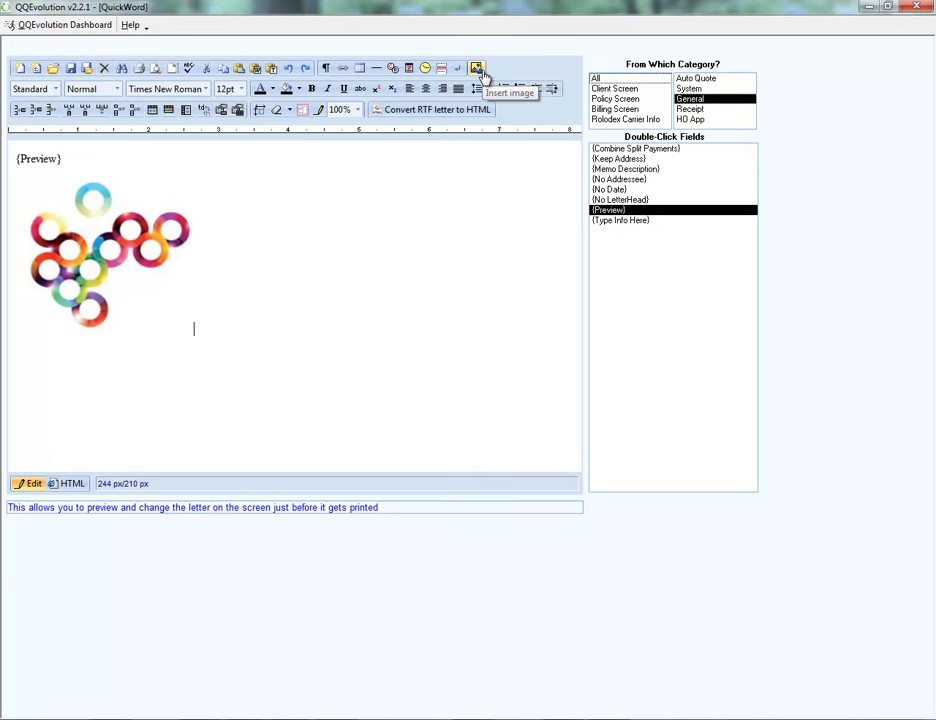
{"action": "right_click", "coordinate": [99, 241]}
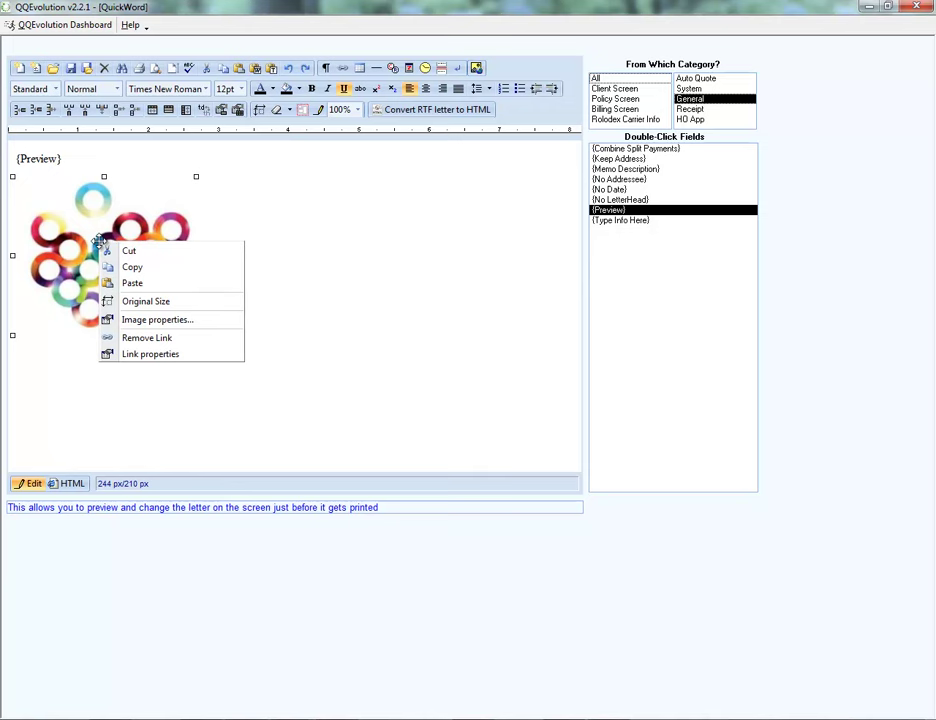
{"action": "left_click", "coordinate": [149, 355]}
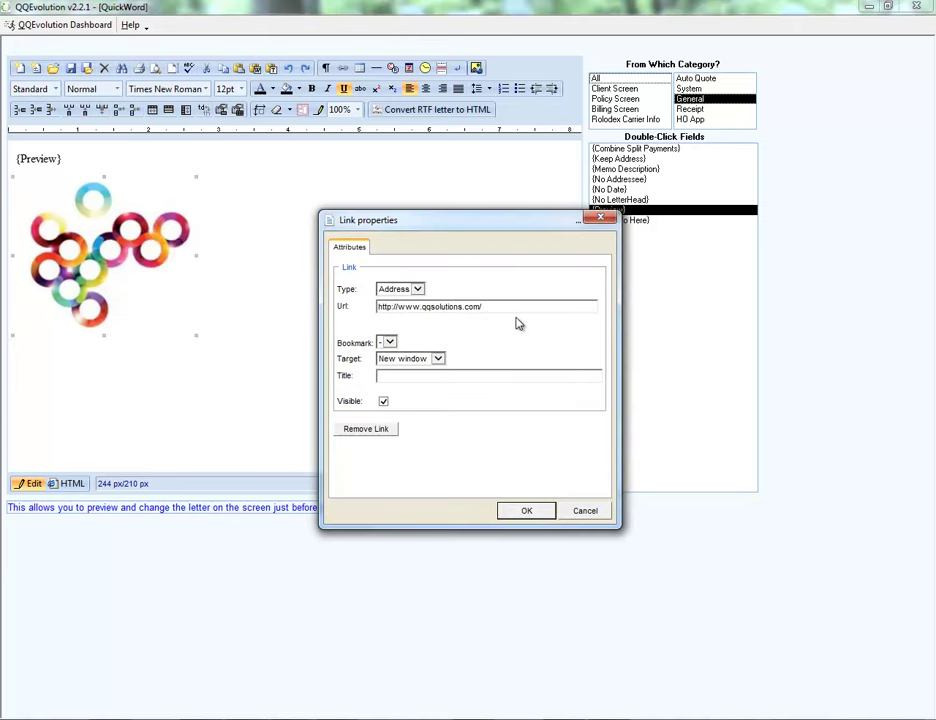
{"action": "left_click", "coordinate": [592, 511]}
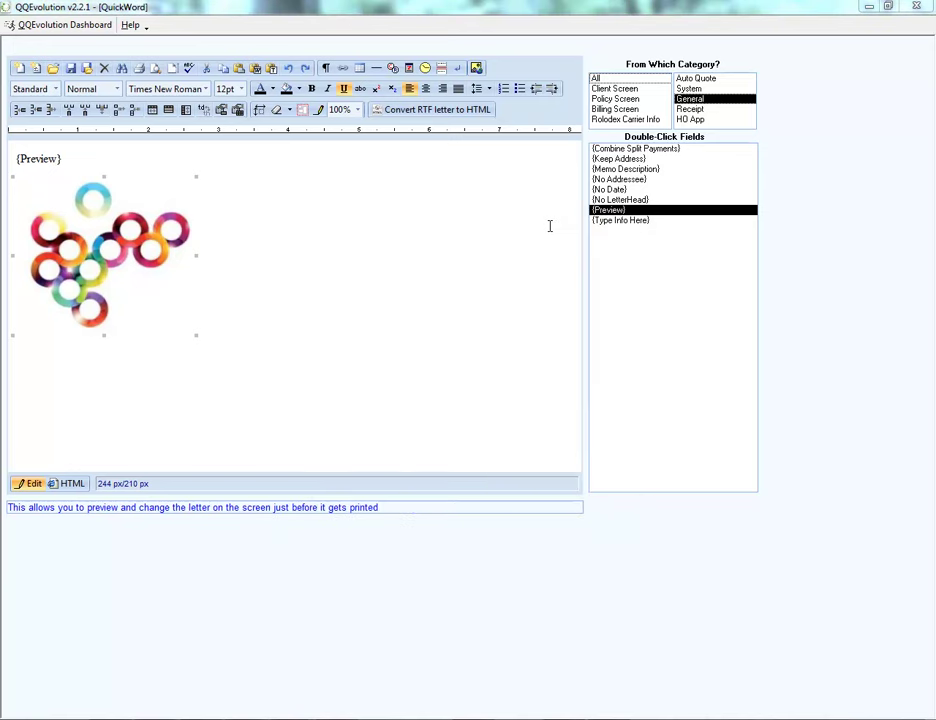
Shrink the logo in the letter to about 130 × 111 px and place the text cursor after it
{"action": "left_click", "coordinate": [196, 339]}
{"action": "left_click", "coordinate": [176, 318]}
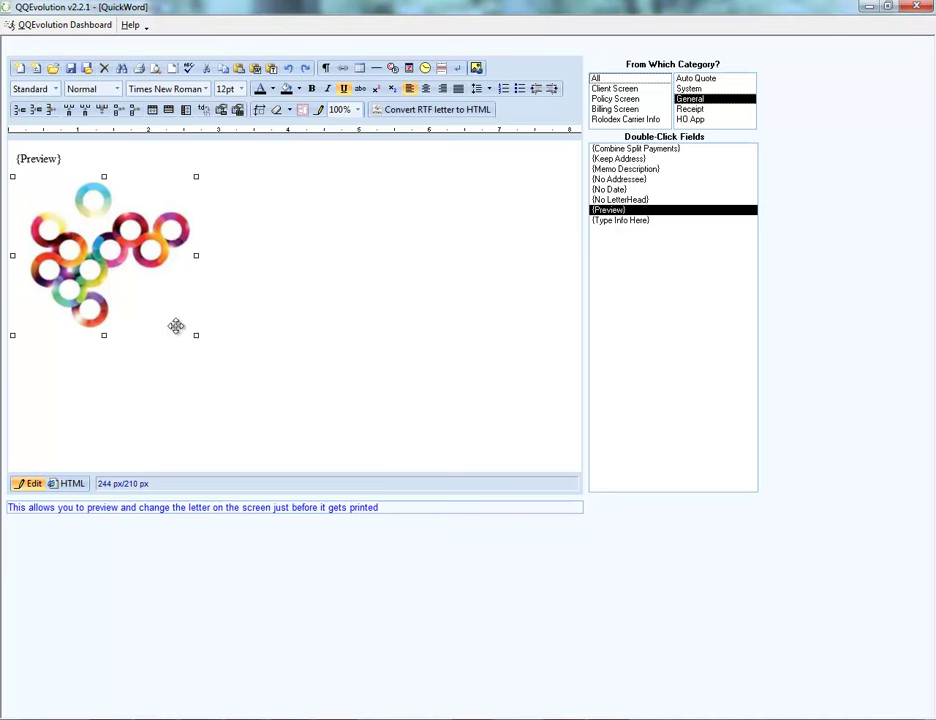
{"action": "left_click_drag", "start_coordinate": [195, 334], "coordinate": [112, 259]}
{"action": "left_click", "coordinate": [230, 249]}
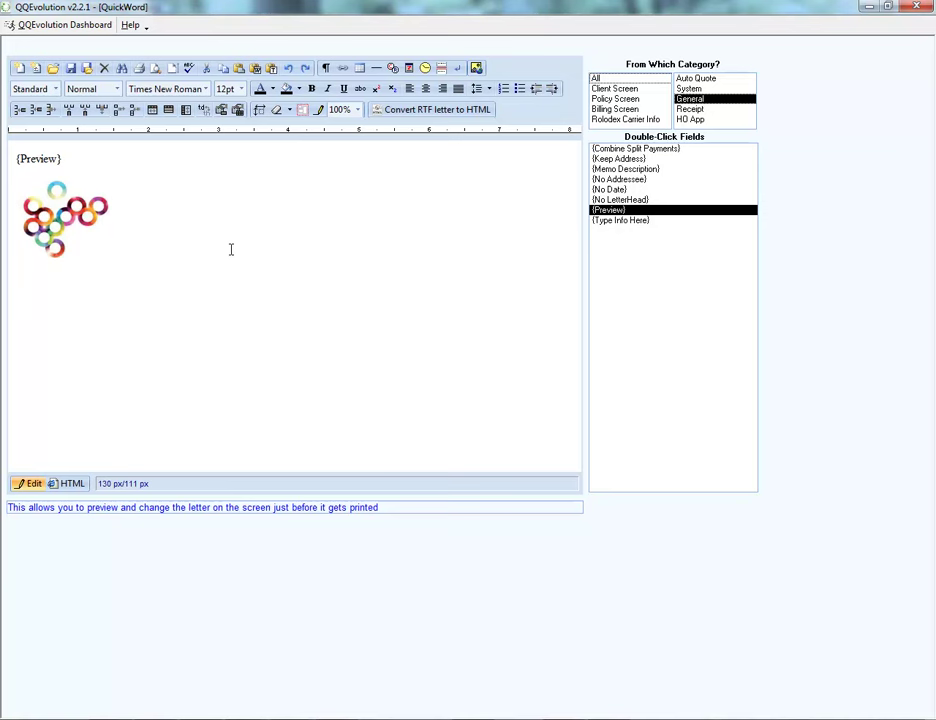
Add the greeting "Dear {Client Name}," below the logo using the client name merge field, followed by two line breaks
{"action": "type", "text": "Dear"}
{"action": "left_click", "coordinate": [605, 89]}
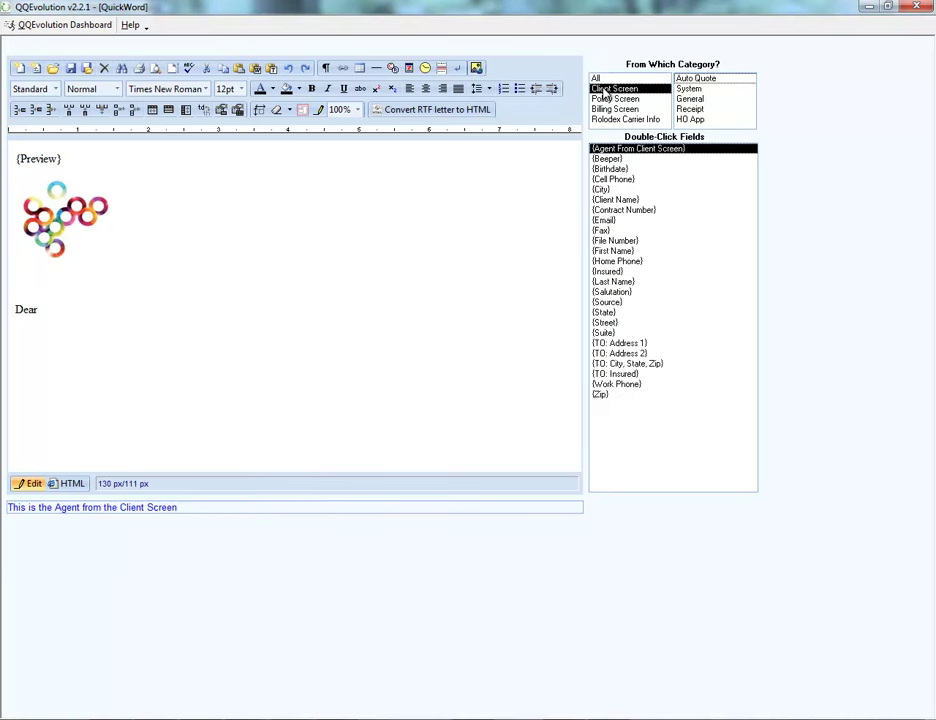
{"action": "double_click", "coordinate": [618, 201]}
{"action": "key", "text": "Return"}
{"action": "key", "text": "Return"}
Write "Welcome to {Agency}! Thank you for your recent purchase. Your" below the greeting, inserting the System category's agency field
{"action": "type", "text": "Welcome to"}
{"action": "left_click", "coordinate": [688, 88]}
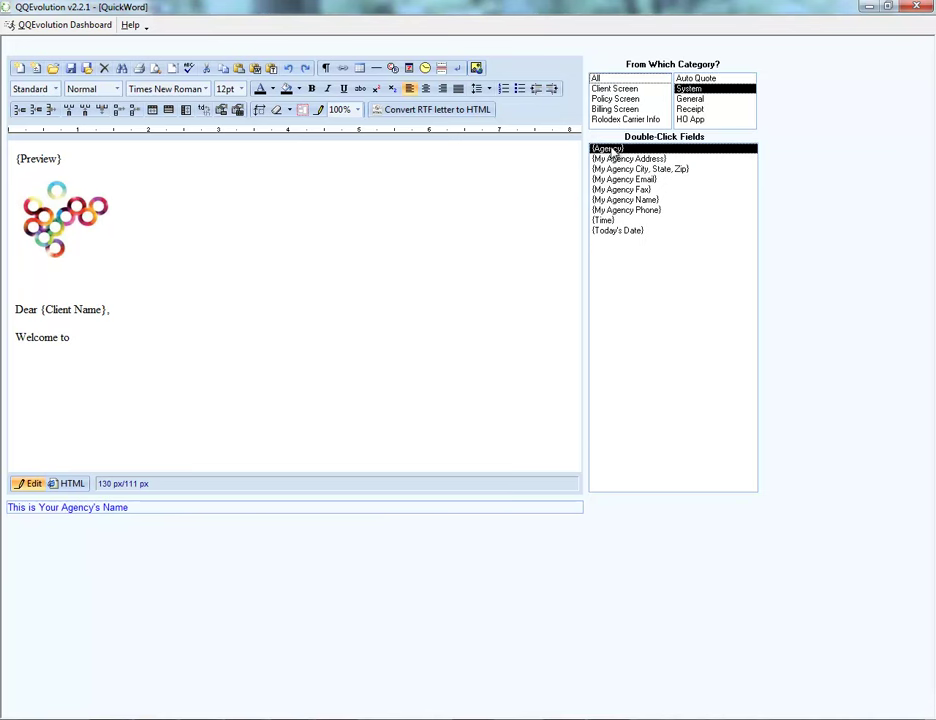
{"action": "double_click", "coordinate": [610, 149]}
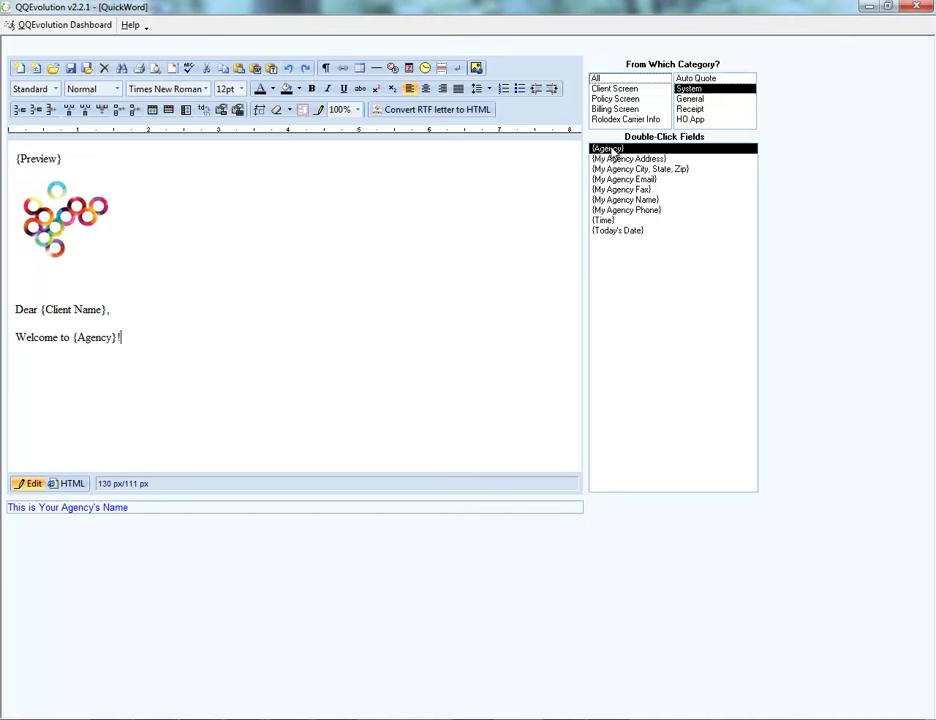
{"action": "type", "text": "! Thank you for your recent purchase. Your"}
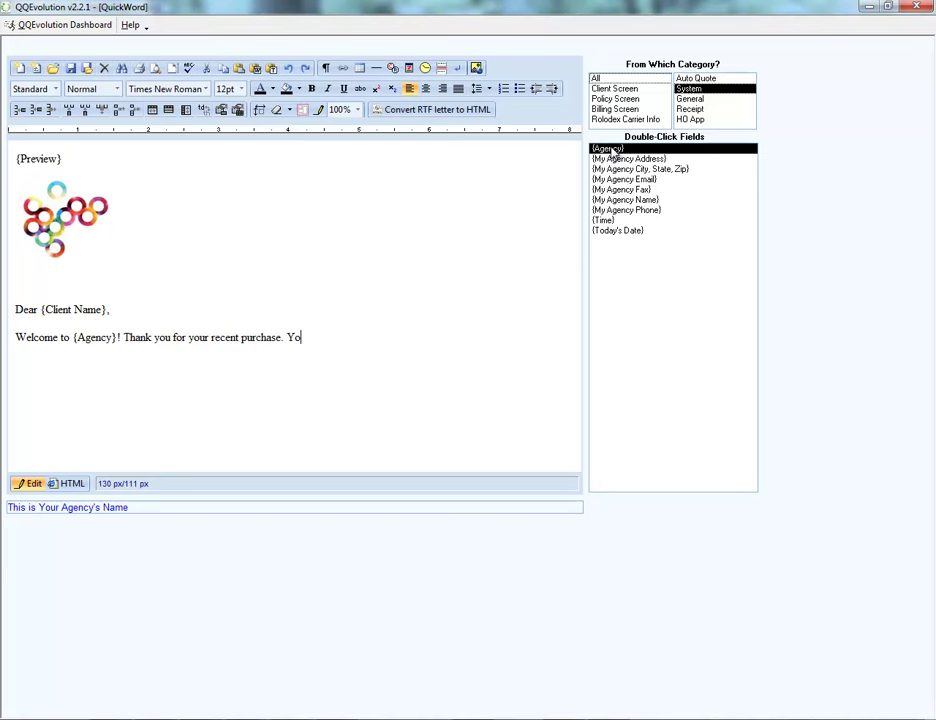
Complete the sentence with "{Line Of Business} policy will be effective from {Effective Date} to {Expire Date}" using the Policy Screen fields
{"action": "left_click", "coordinate": [615, 98]}
{"action": "left_click", "coordinate": [622, 436]}
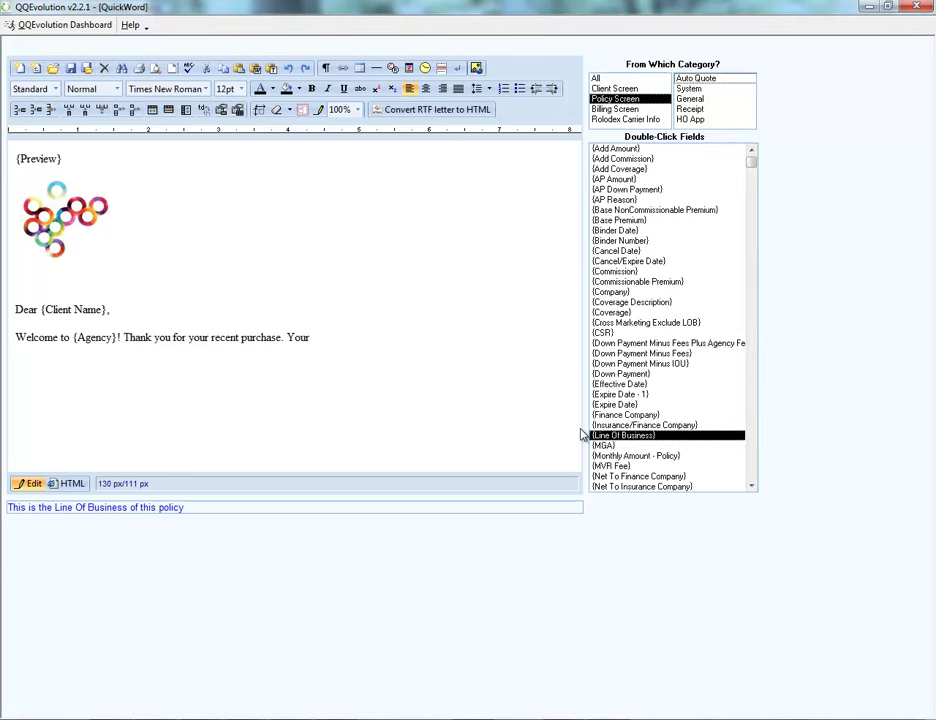
{"action": "double_click", "coordinate": [656, 437]}
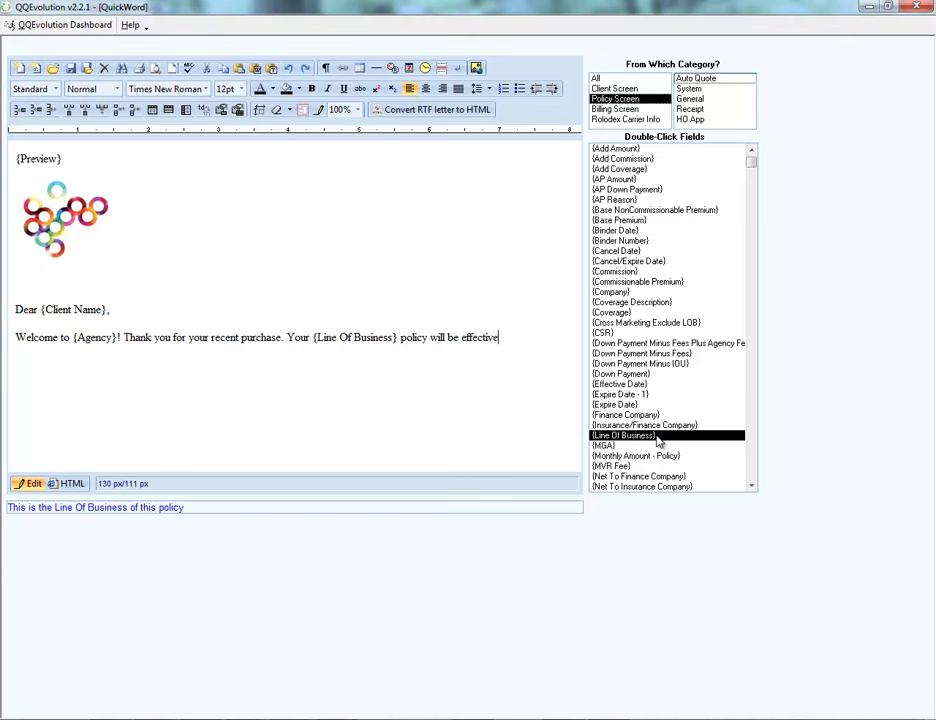
{"action": "double_click", "coordinate": [634, 386]}
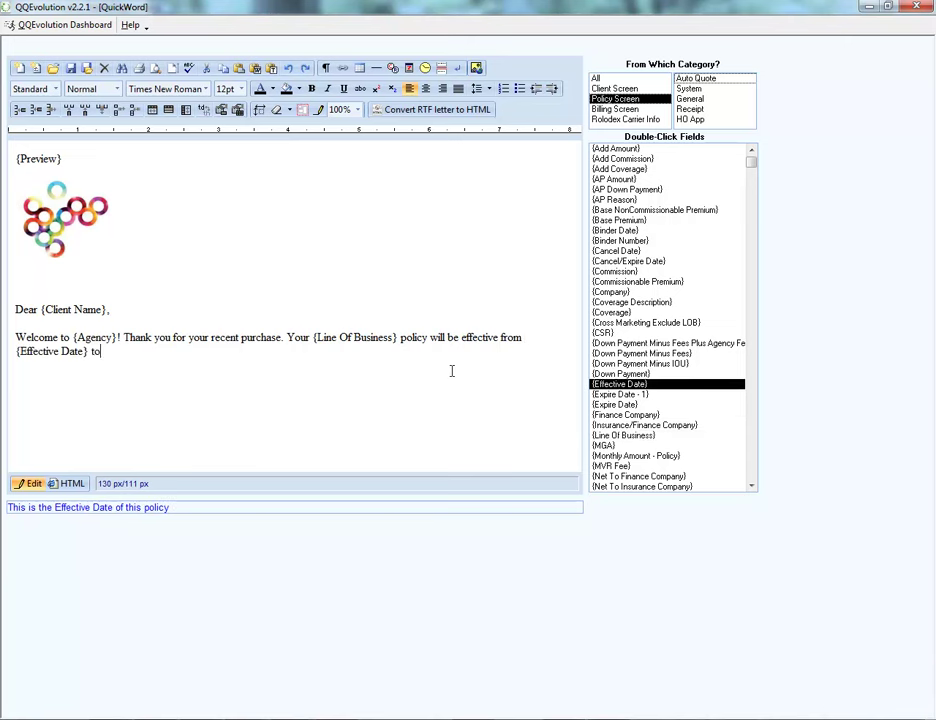
{"action": "double_click", "coordinate": [617, 404]}
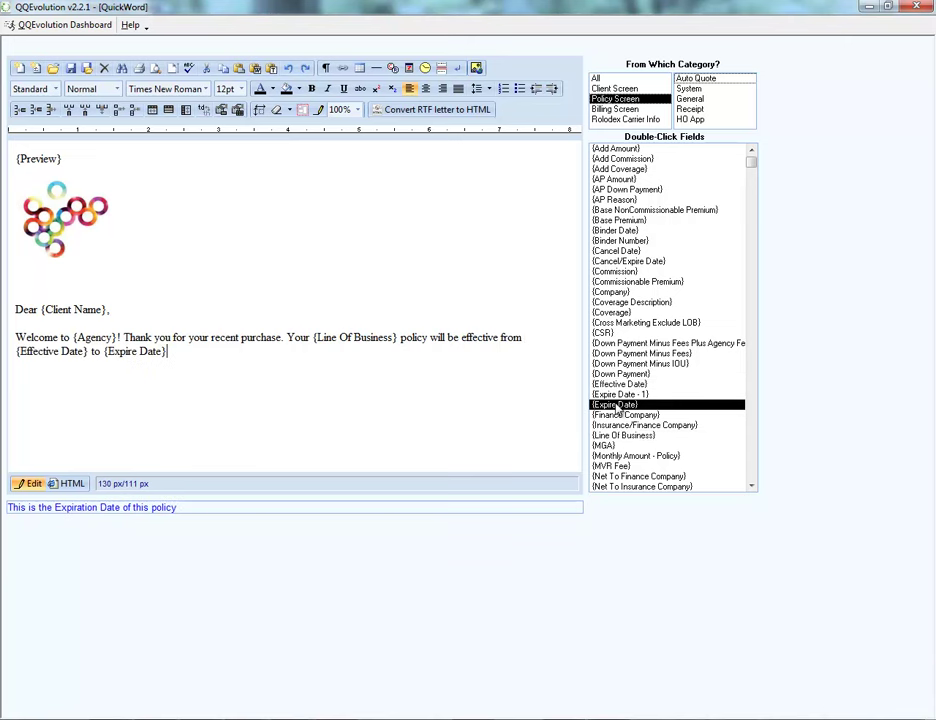
Finish the body's sentence with a period and close the letter with "Thank You," above the {Agent From Client Screen} field
{"action": "key", "text": "Return"}
{"action": "key", "text": "Return"}
{"action": "type", "text": "Thank You,"}
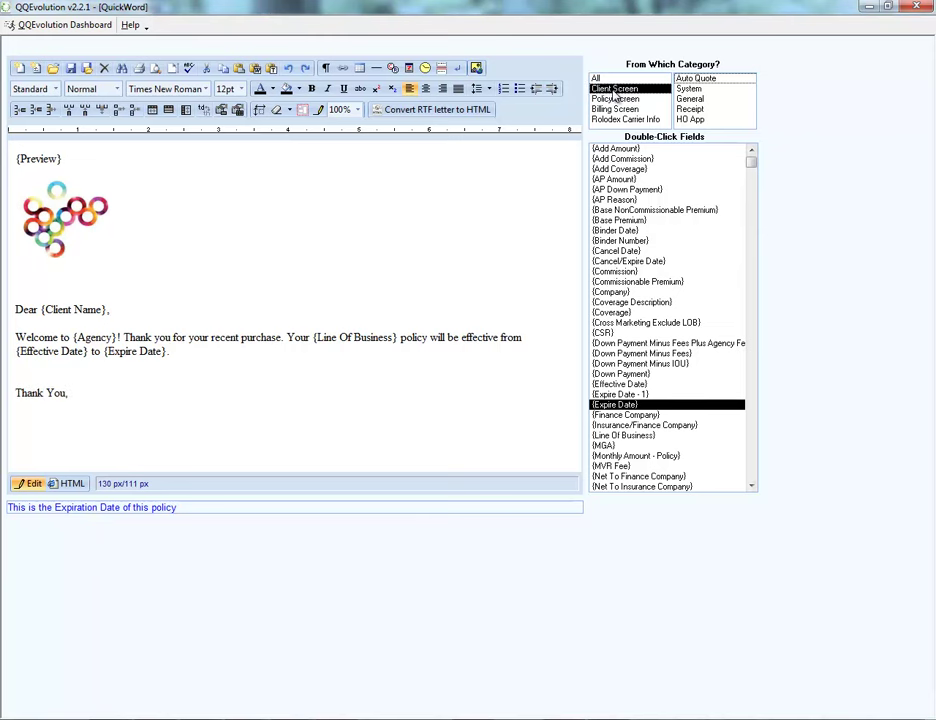
{"action": "left_click", "coordinate": [614, 88]}
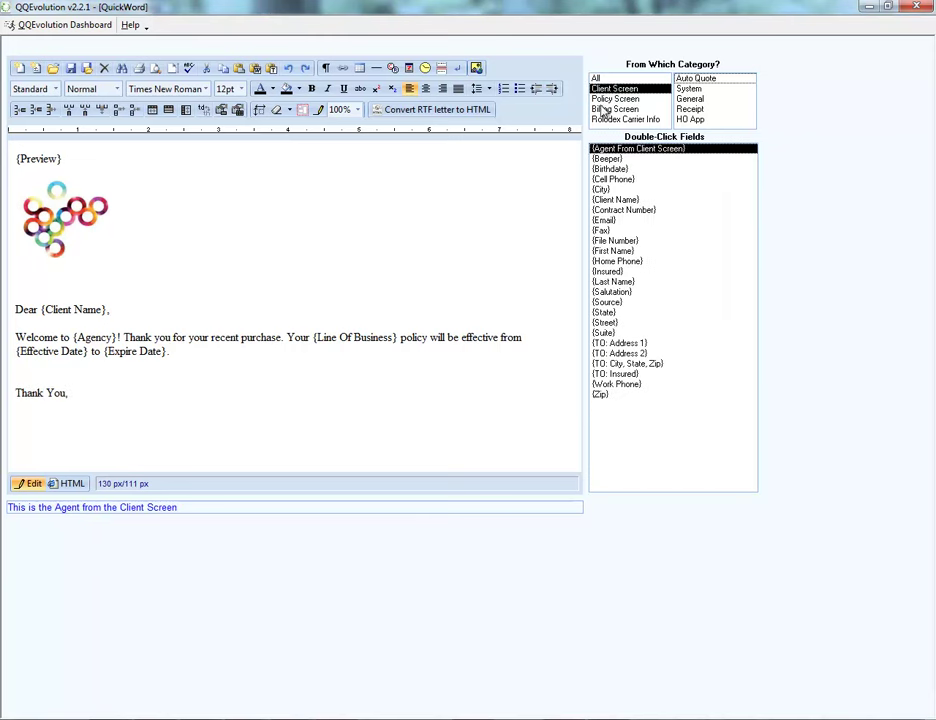
{"action": "double_click", "coordinate": [629, 149]}
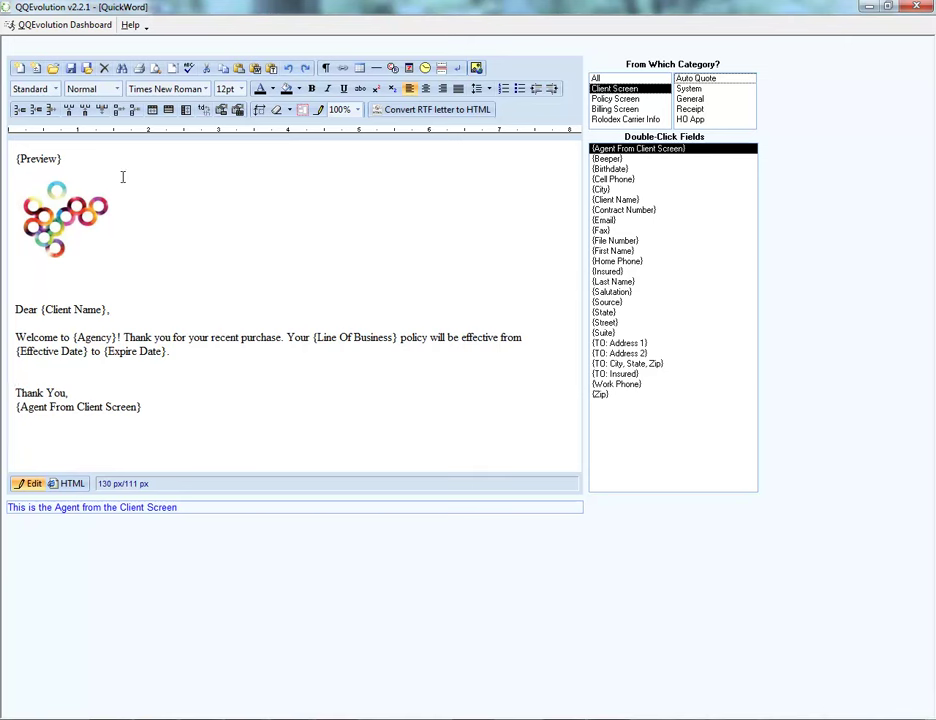
Save the template as an English letter named "Welcome Letter 123" for the 350 Fairway agency
{"action": "left_click", "coordinate": [86, 69]}
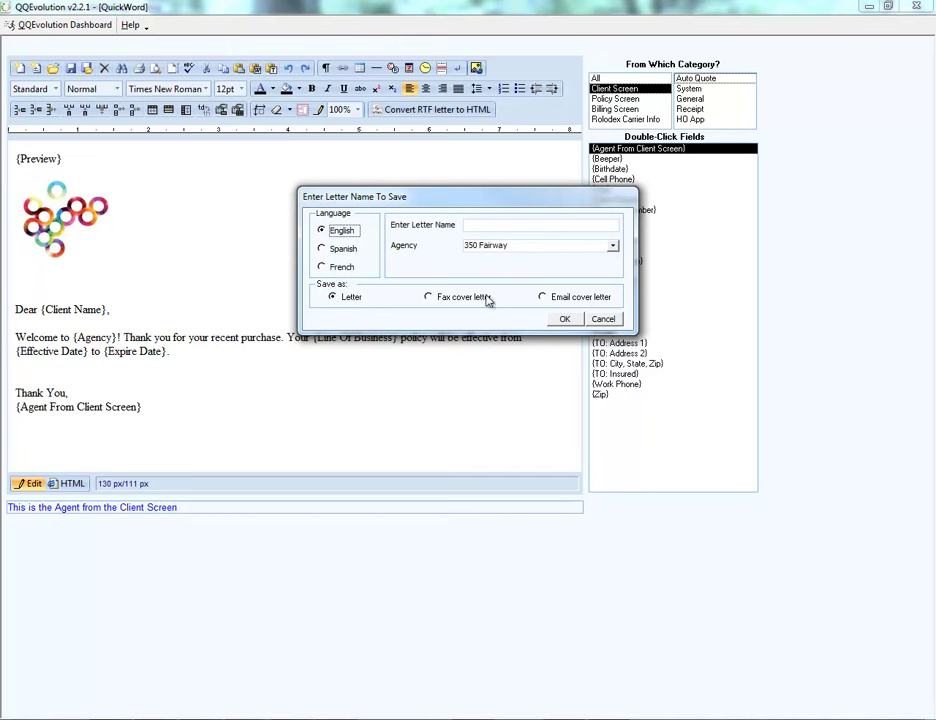
{"action": "left_click", "coordinate": [498, 224]}
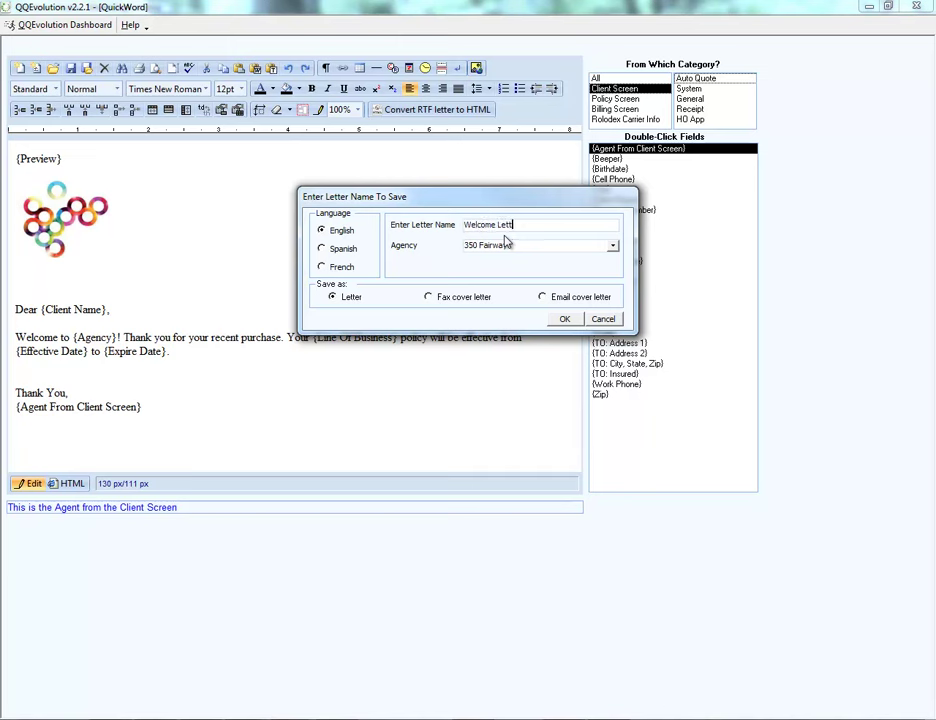
{"action": "type", "text": "123"}
{"action": "left_click", "coordinate": [561, 319]}
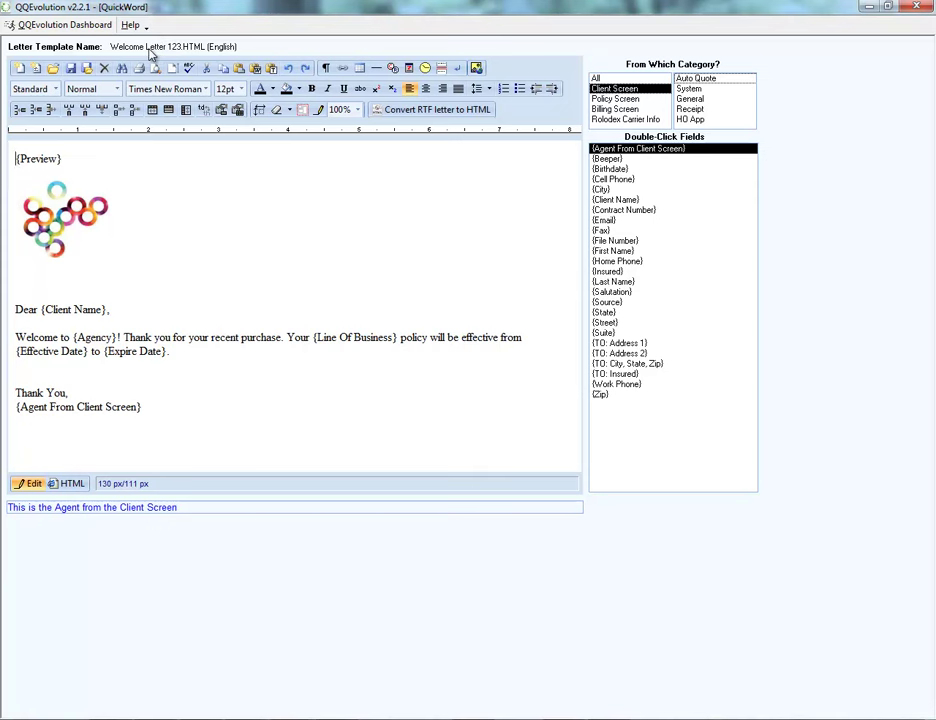
Convert the "2015 Holiday Letter.RTF" template of 350 Fairway to HTML
{"action": "left_click", "coordinate": [446, 110]}
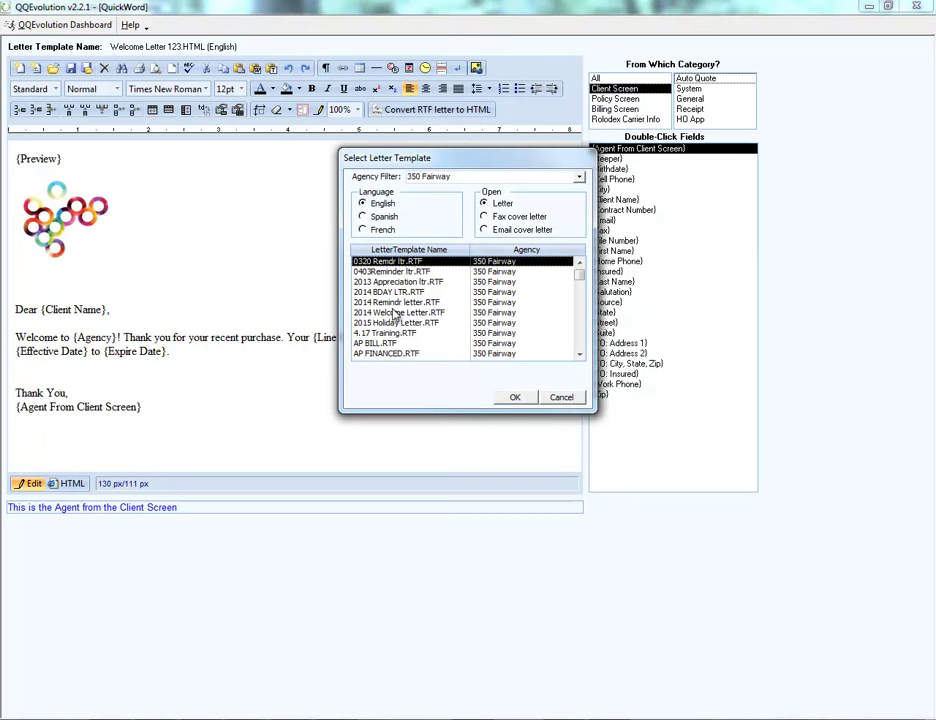
{"action": "left_click", "coordinate": [352, 322]}
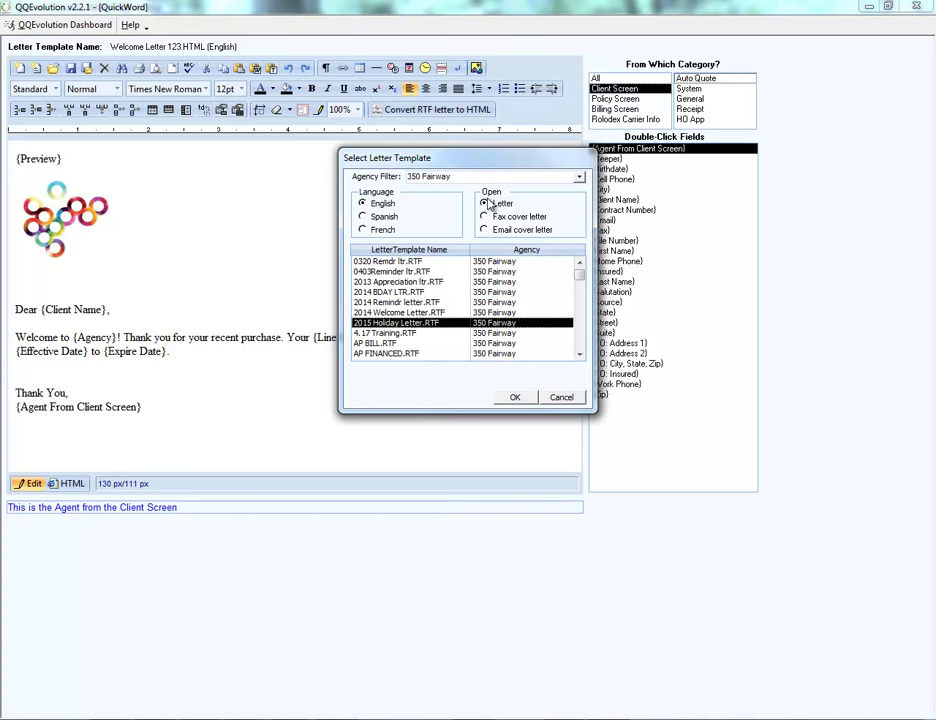
{"action": "left_click", "coordinate": [514, 399]}
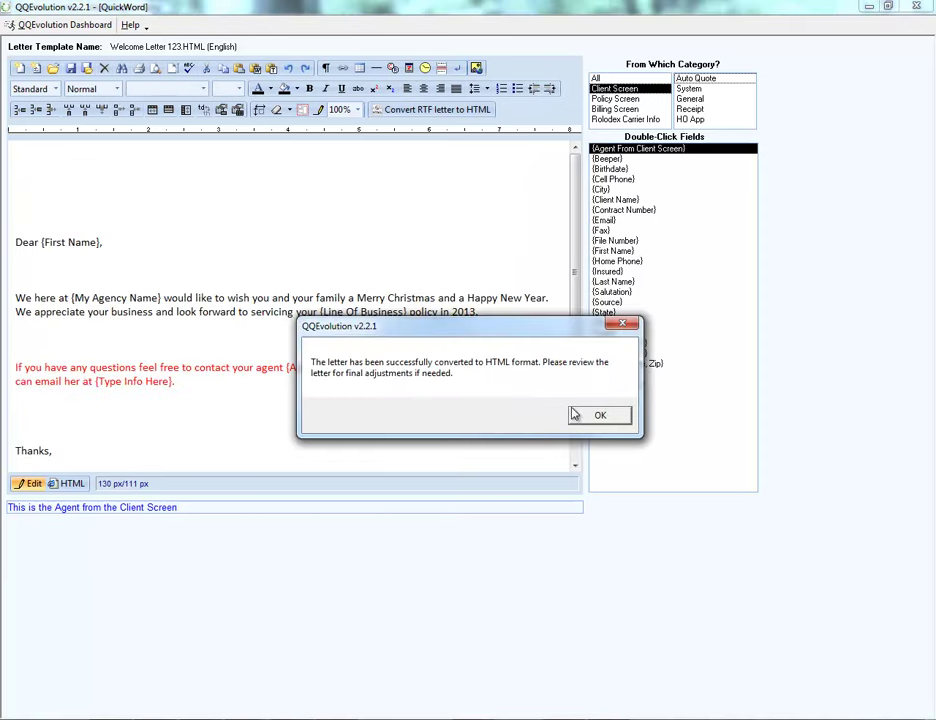
{"action": "left_click", "coordinate": [600, 415]}
{"action": "mouse_move", "coordinate": [577, 242]}
{"action": "left_mouse_down"}
{"action": "mouse_move", "coordinate": [592, 301]}
{"action": "mouse_move", "coordinate": [586, 241]}
{"action": "left_mouse_up"}
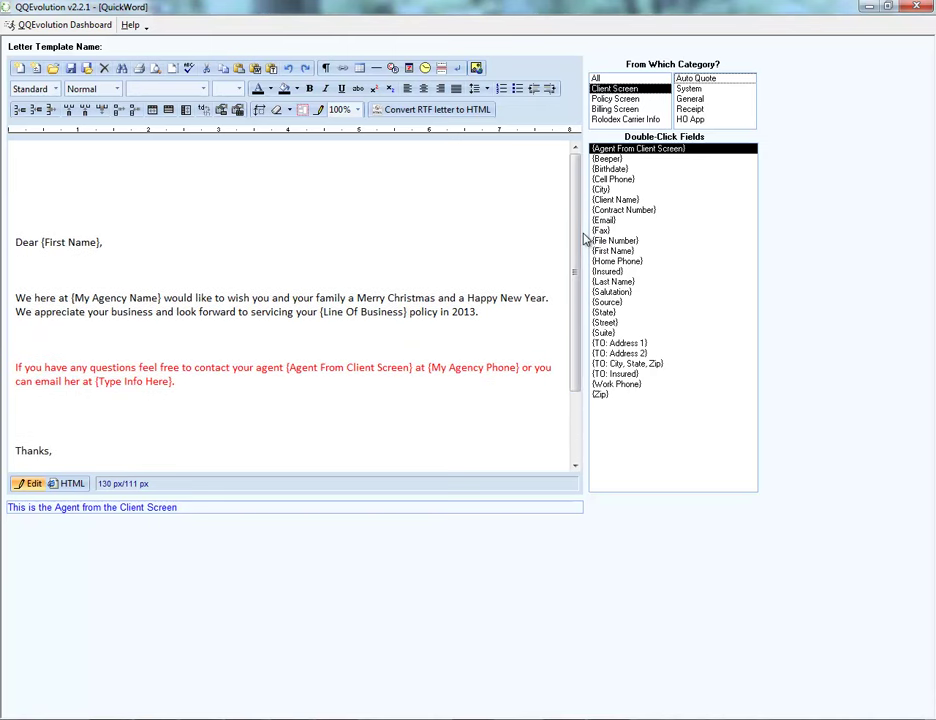
Insert the QQSolutions logo above the greeting of the converted holiday letter and shrink it to about 113 × 84 px
{"action": "left_click", "coordinate": [72, 213]}
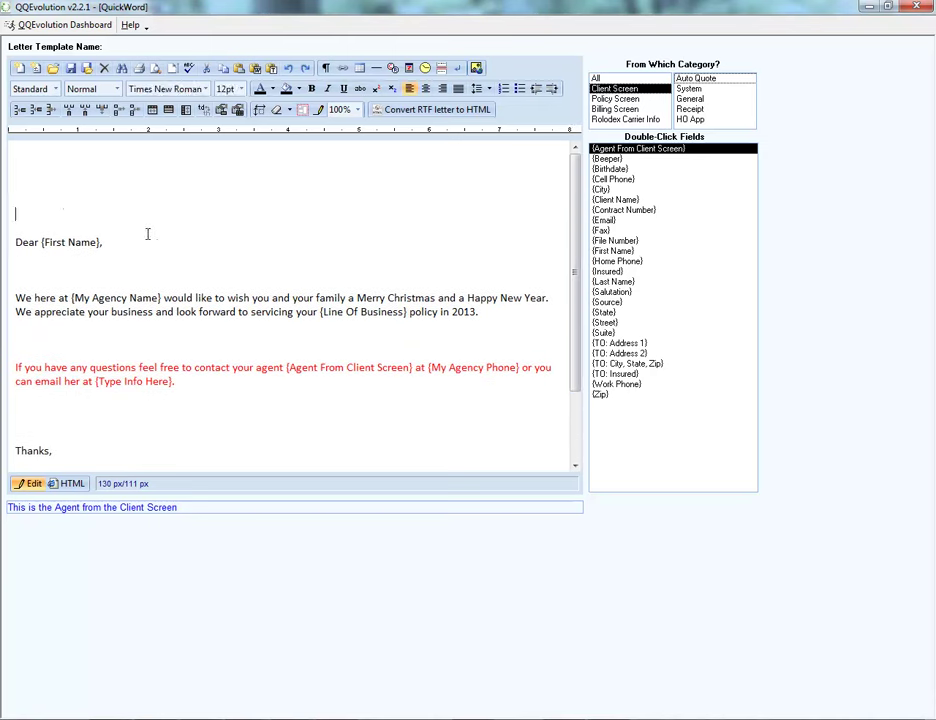
{"action": "left_click", "coordinate": [476, 69]}
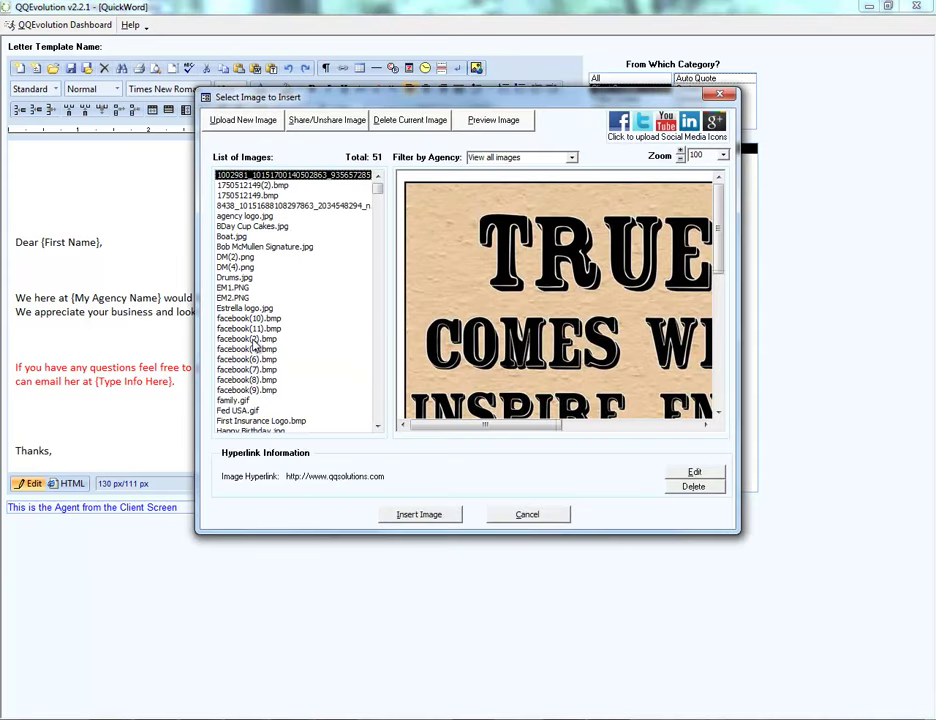
{"action": "scroll", "coordinate": [254, 345], "scroll_direction": "down", "scroll_amount": 8}
{"action": "left_click", "coordinate": [250, 420]}
{"action": "left_click", "coordinate": [419, 514]}
{"action": "left_click_drag", "start_coordinate": [183, 330], "coordinate": [100, 245]}
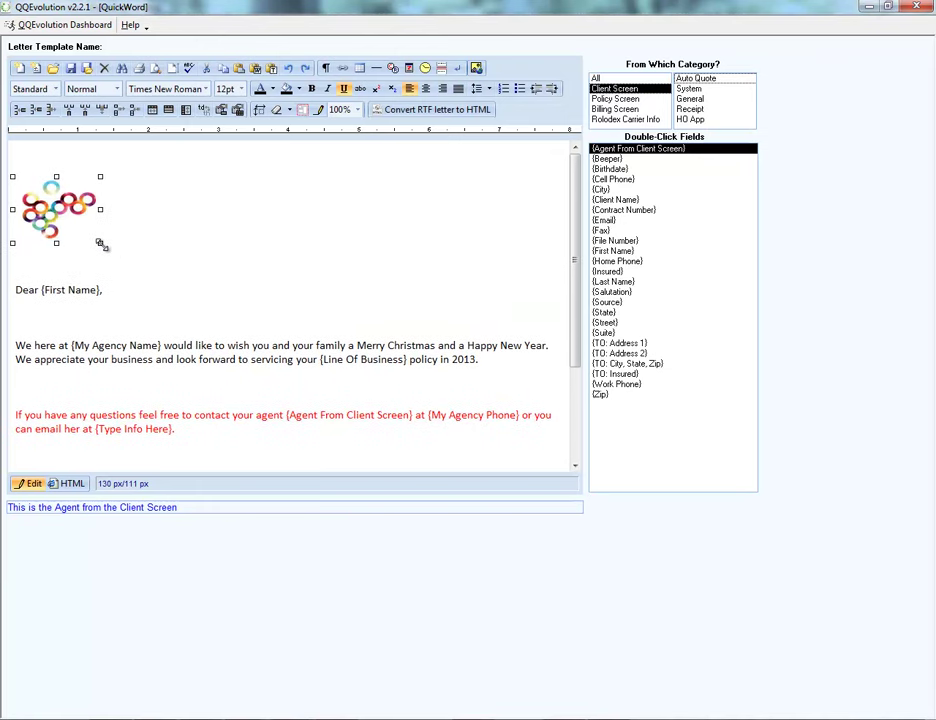
{"action": "left_click", "coordinate": [249, 263]}
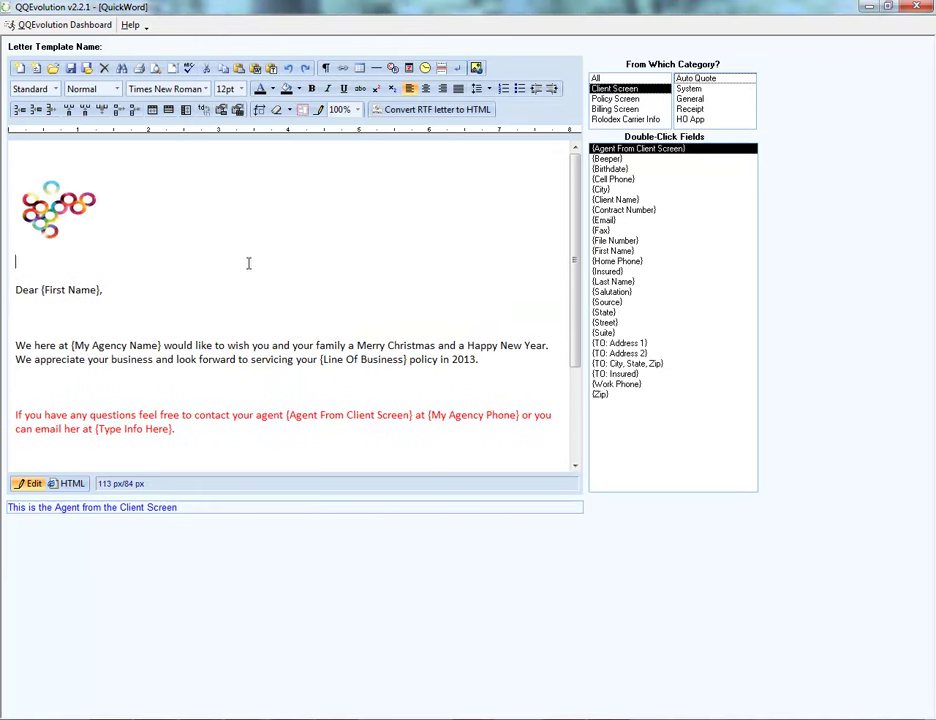
Save the converted letter as an English letter named "Holiday 2015" for the 350 Fairway agency
{"action": "left_click", "coordinate": [88, 68]}
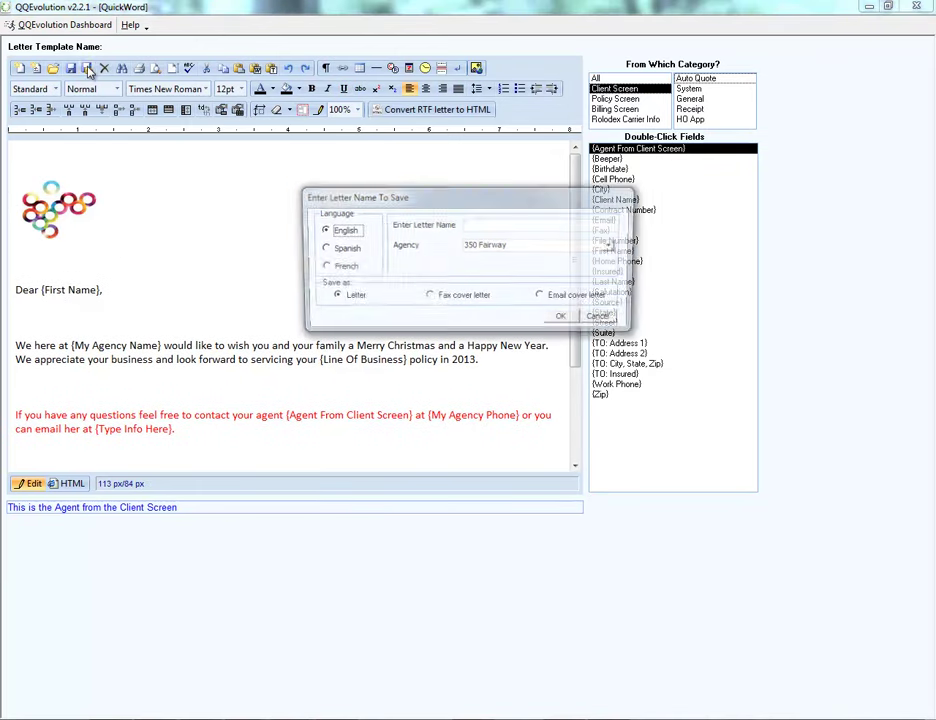
{"action": "left_click", "coordinate": [481, 224]}
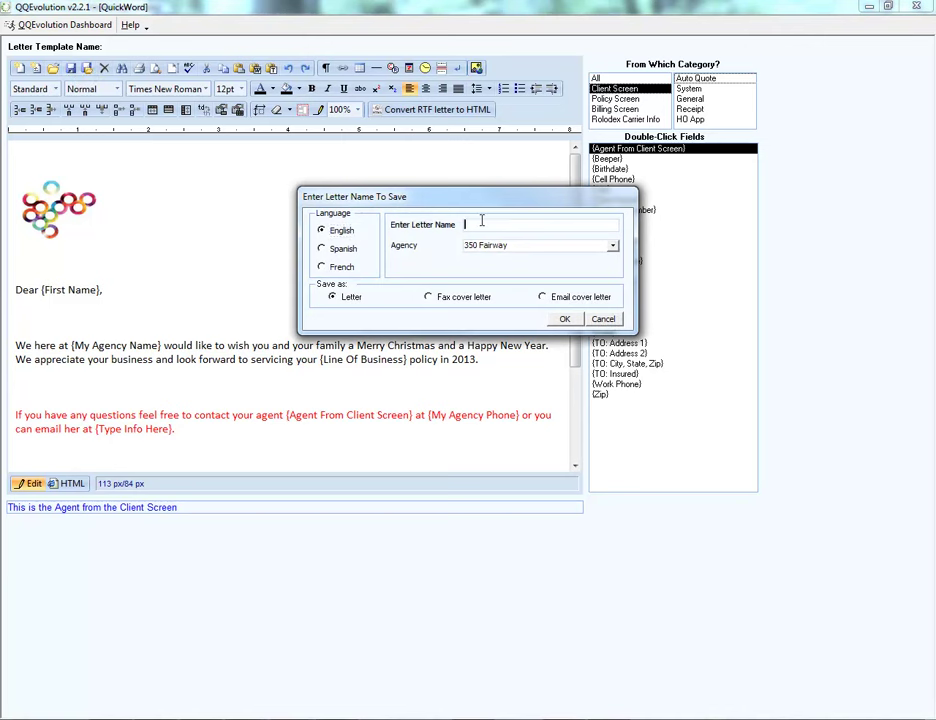
{"action": "type", "text": "Holiday 2015"}
{"action": "left_click", "coordinate": [565, 319]}
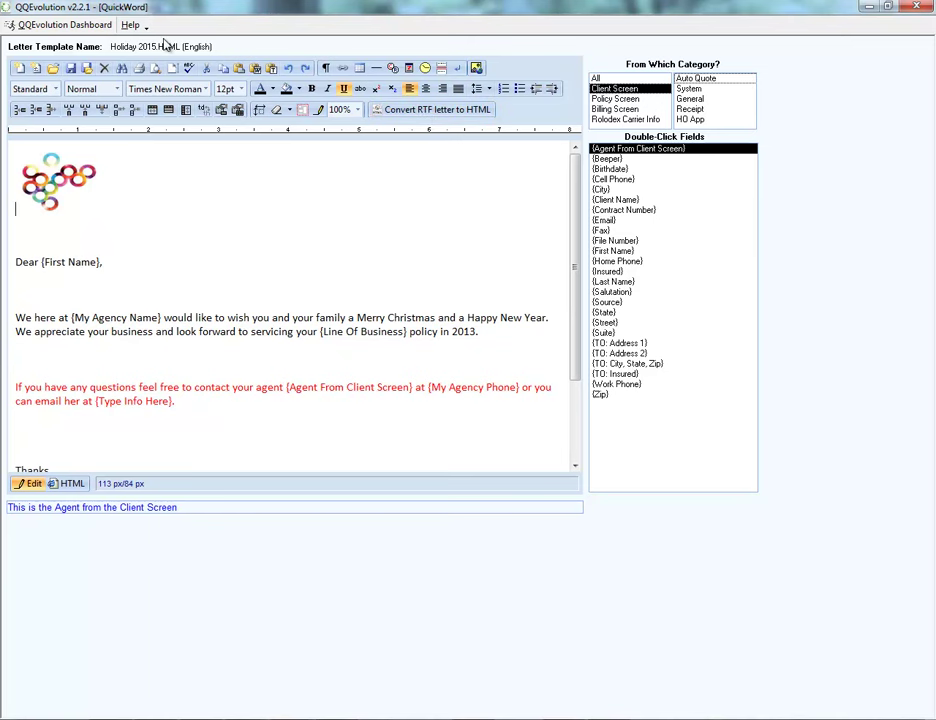
Return to the dashboard, open the first client among the recent clients and display that client's letters
{"action": "left_click", "coordinate": [55, 25]}
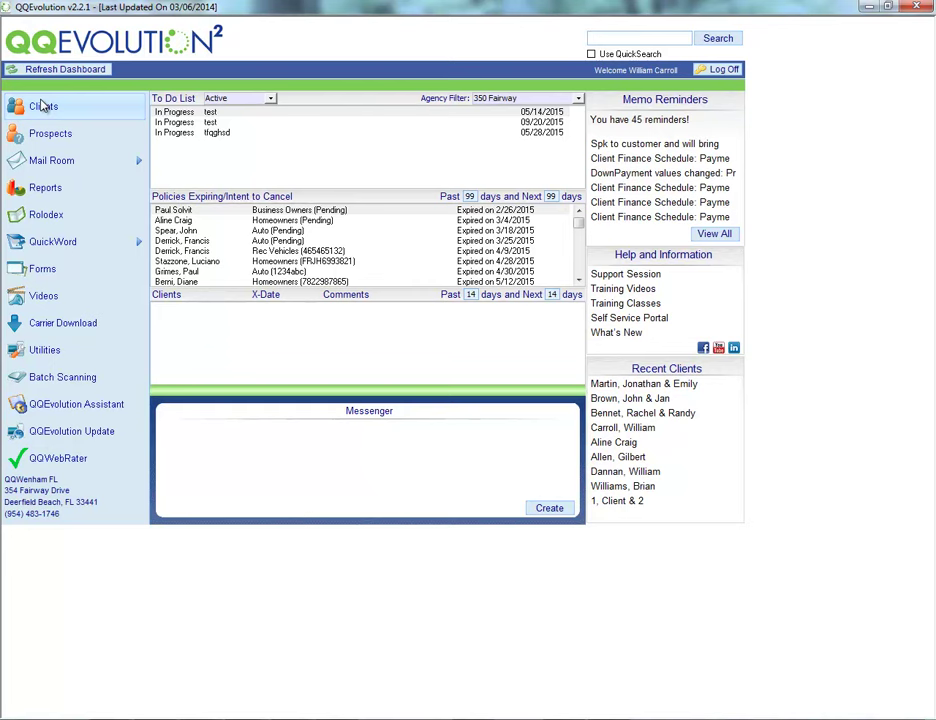
{"action": "left_click", "coordinate": [638, 388]}
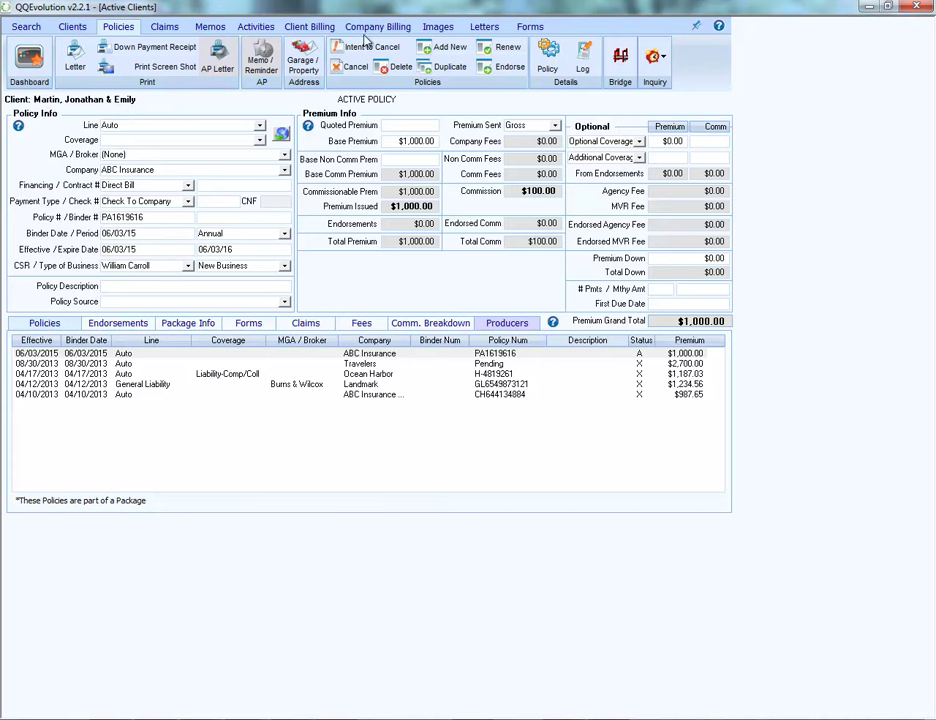
{"action": "left_click", "coordinate": [482, 27]}
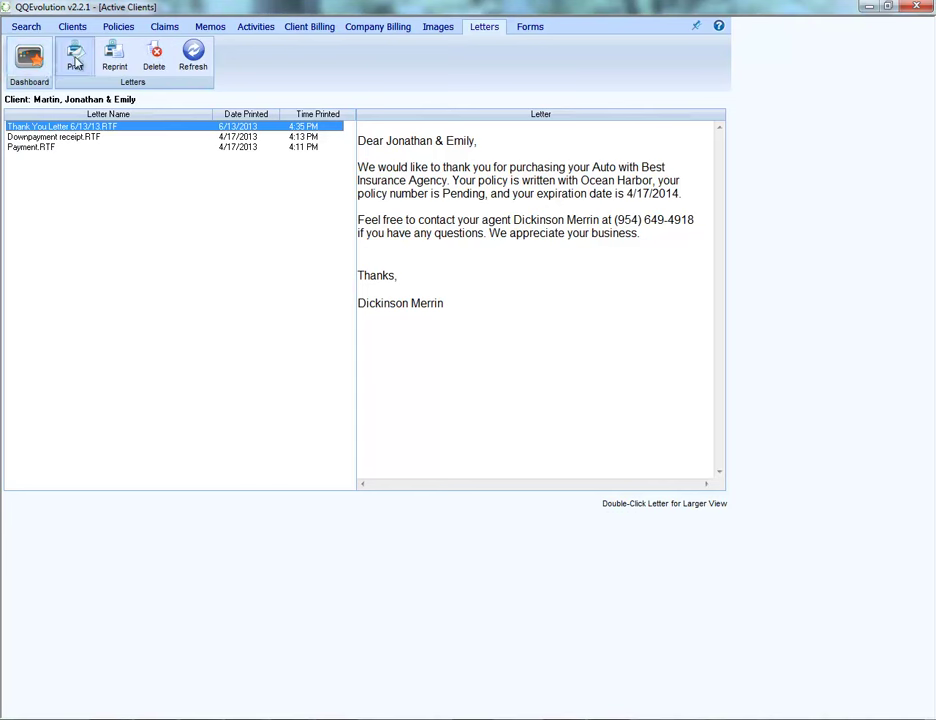
Preview the client's "Downpayment receipt.RTF", "Payment.RTF" and "Thank You Letter 6/13/13.RTF" letters one after another
{"action": "left_click", "coordinate": [57, 138]}
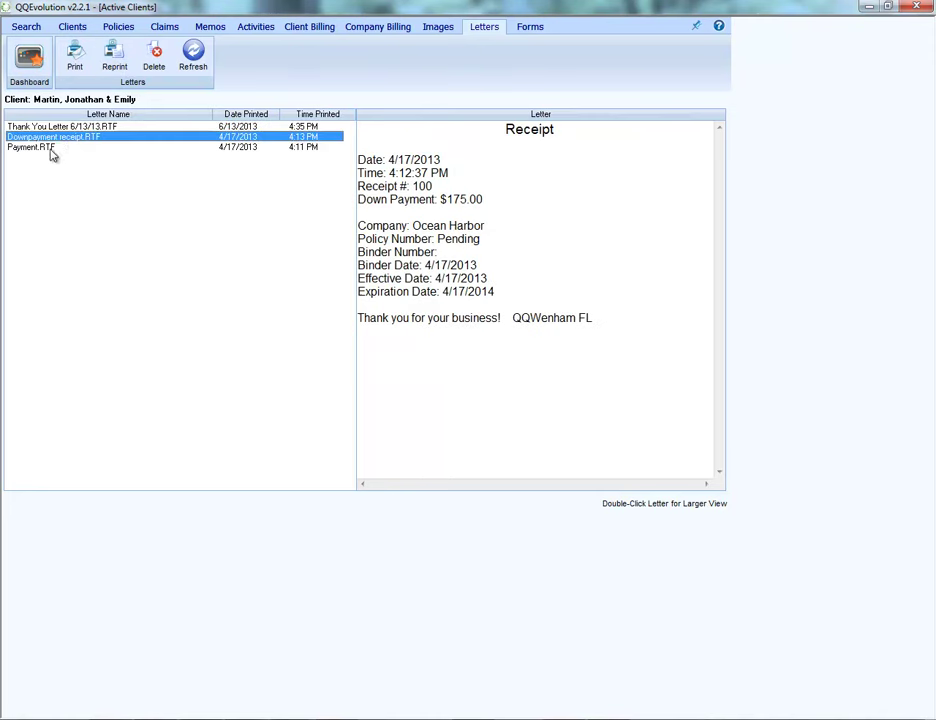
{"action": "left_click", "coordinate": [48, 148]}
{"action": "left_click", "coordinate": [52, 138]}
{"action": "left_click", "coordinate": [49, 127]}
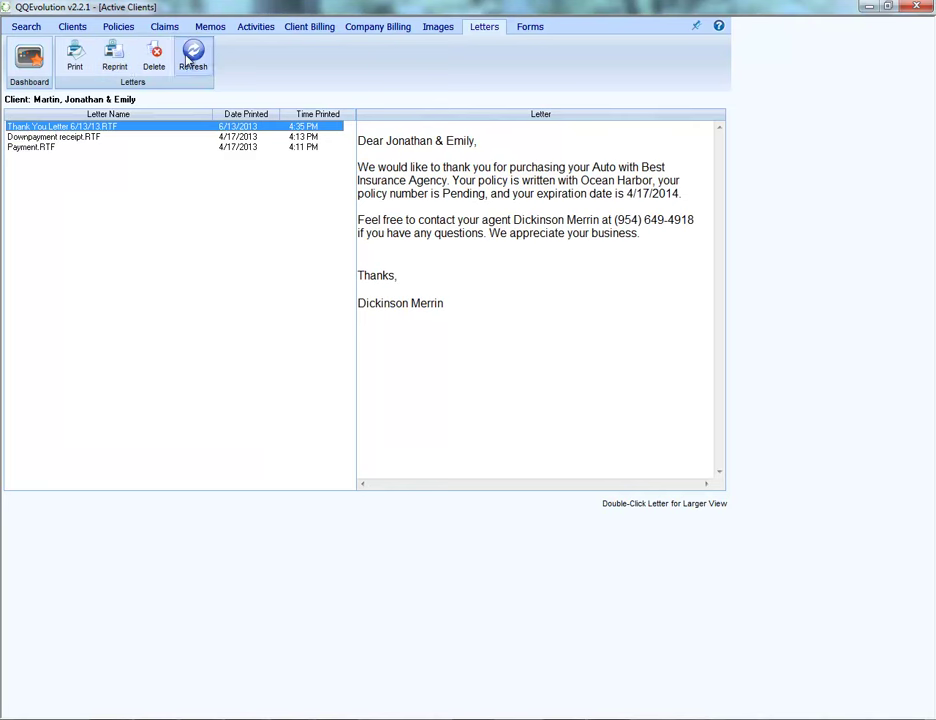
Reprint the client's "Downpayment receipt.RTF" letter and select the new copy in the letter list
{"action": "left_click", "coordinate": [57, 137]}
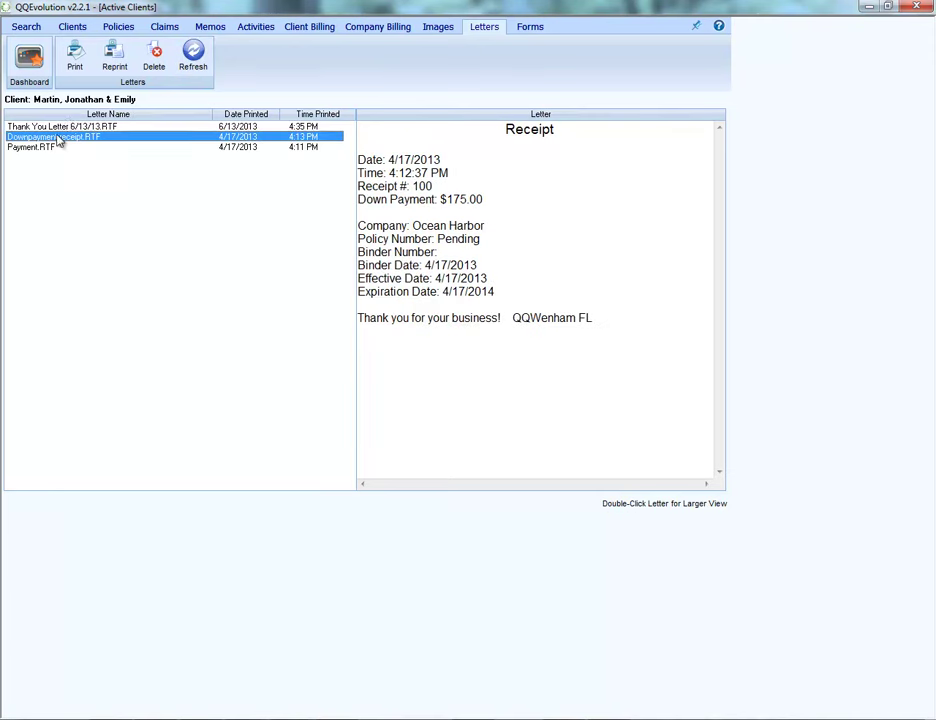
{"action": "left_click", "coordinate": [113, 62]}
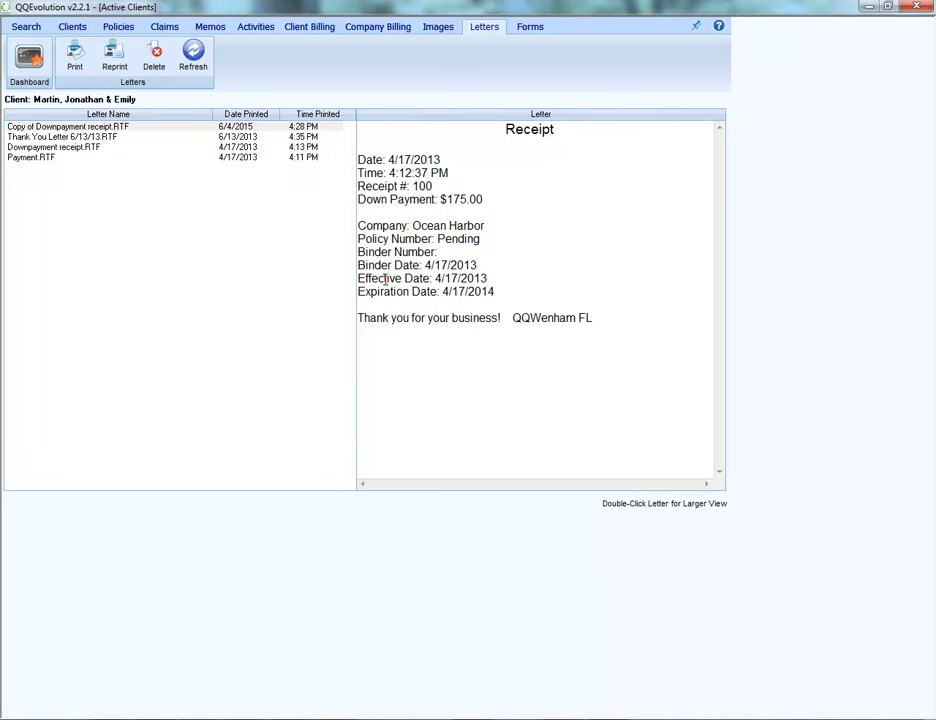
{"action": "left_click", "coordinate": [77, 128]}
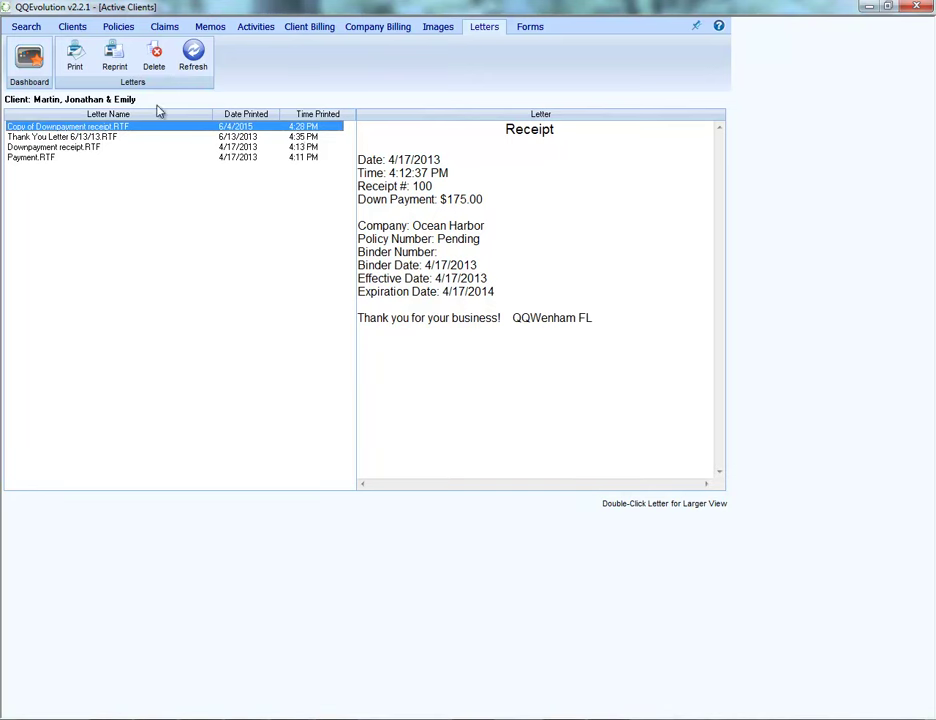
Start a new client letter from the 350 Fairway template "Test Template 123.RTF" using the active ABC Insurance policy
{"action": "left_click", "coordinate": [76, 56]}
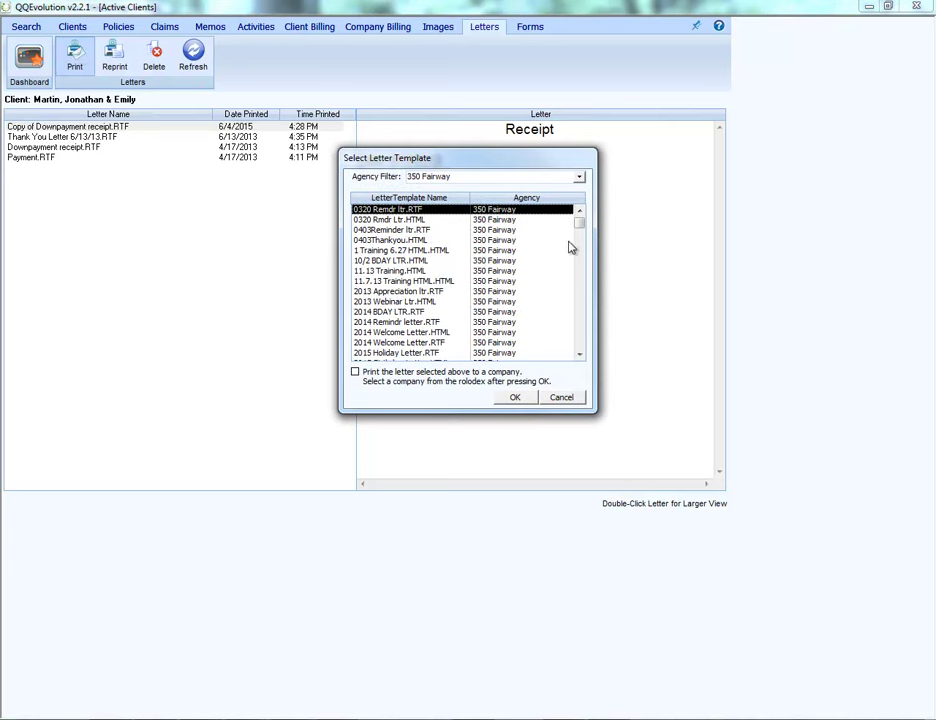
{"action": "left_click", "coordinate": [415, 219]}
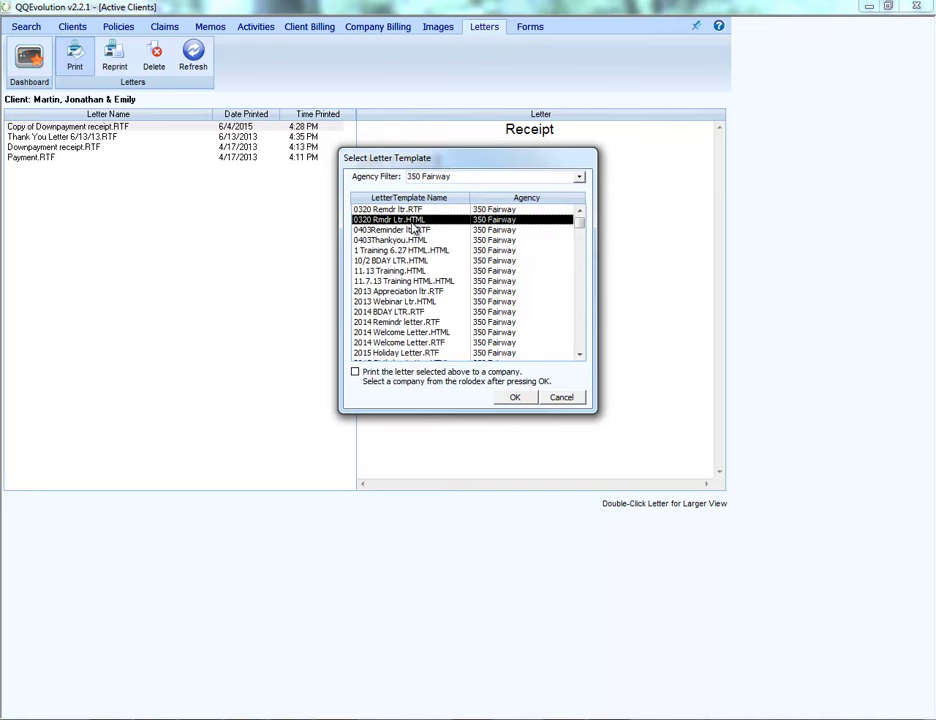
{"action": "scroll", "coordinate": [415, 230], "scroll_direction": "down", "scroll_amount": 10}
{"action": "left_click", "coordinate": [424, 332]}
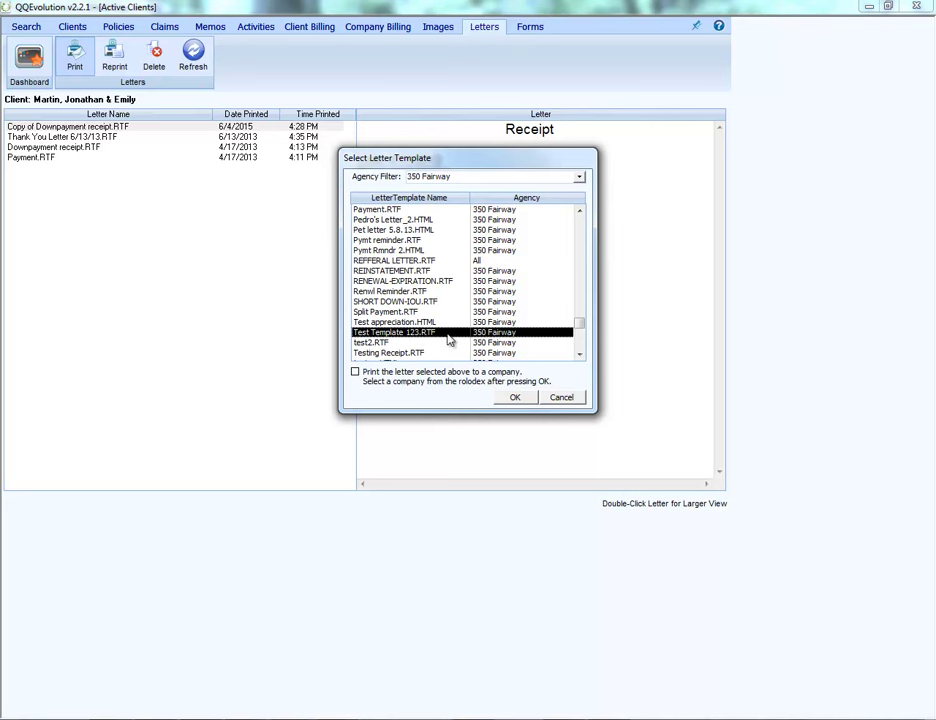
{"action": "left_click", "coordinate": [515, 398]}
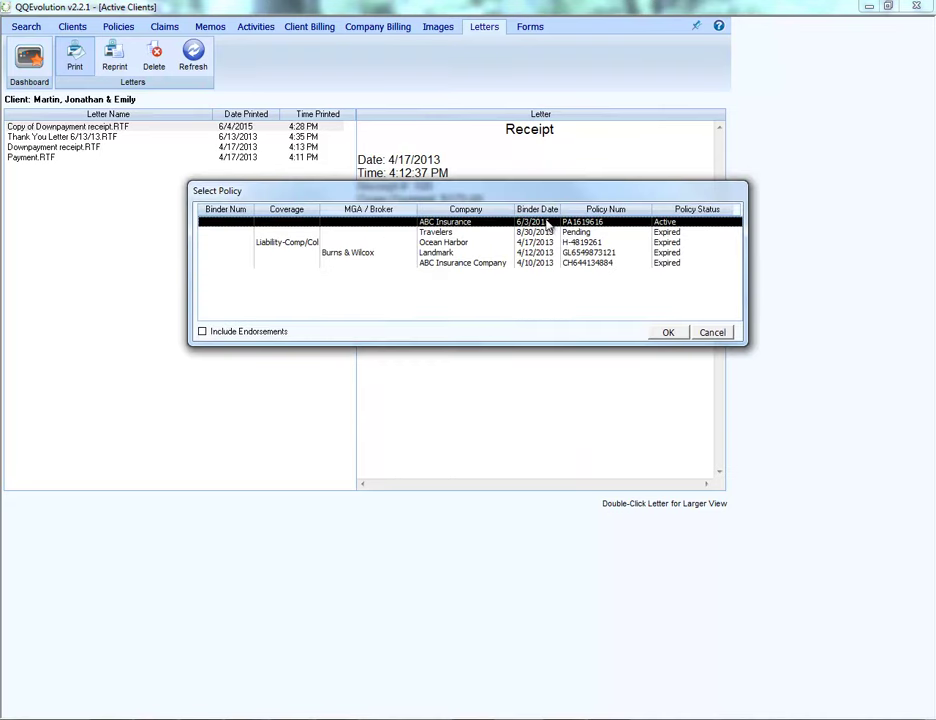
{"action": "double_click", "coordinate": [582, 223]}
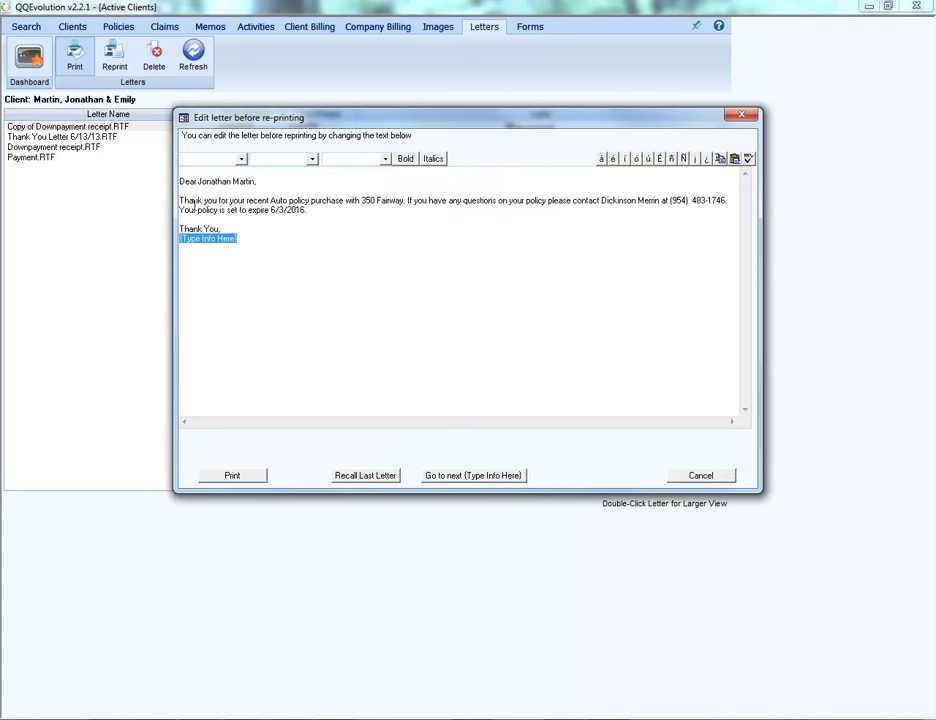
Review the merged client name, policy type, agency, agent contact and expiration date in the letter text
{"action": "left_click_drag", "start_coordinate": [198, 183], "coordinate": [259, 183]}
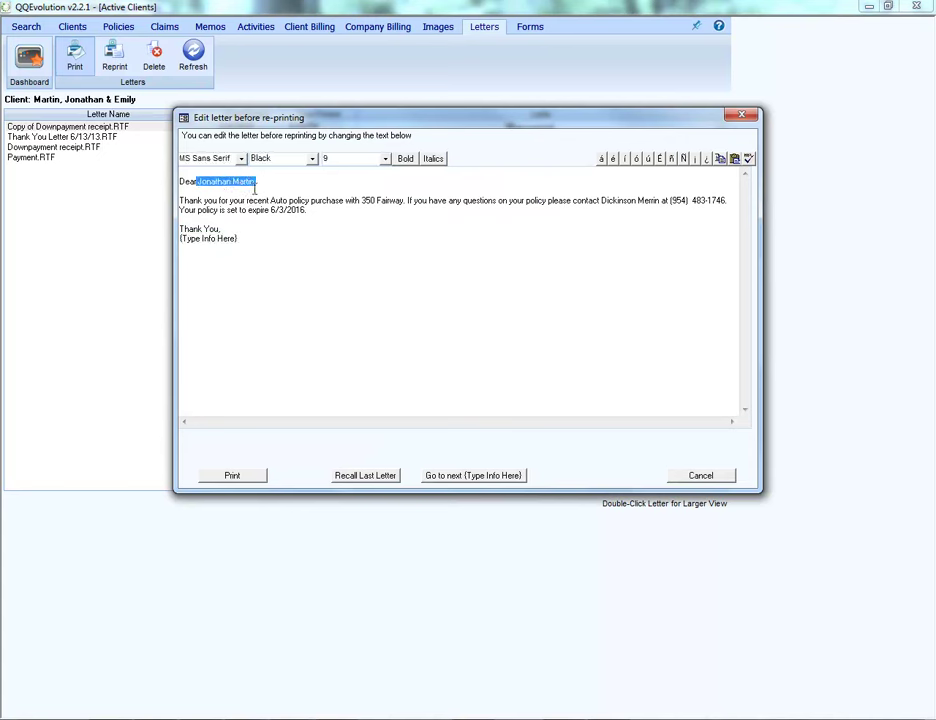
{"action": "left_click_drag", "start_coordinate": [272, 200], "coordinate": [288, 200]}
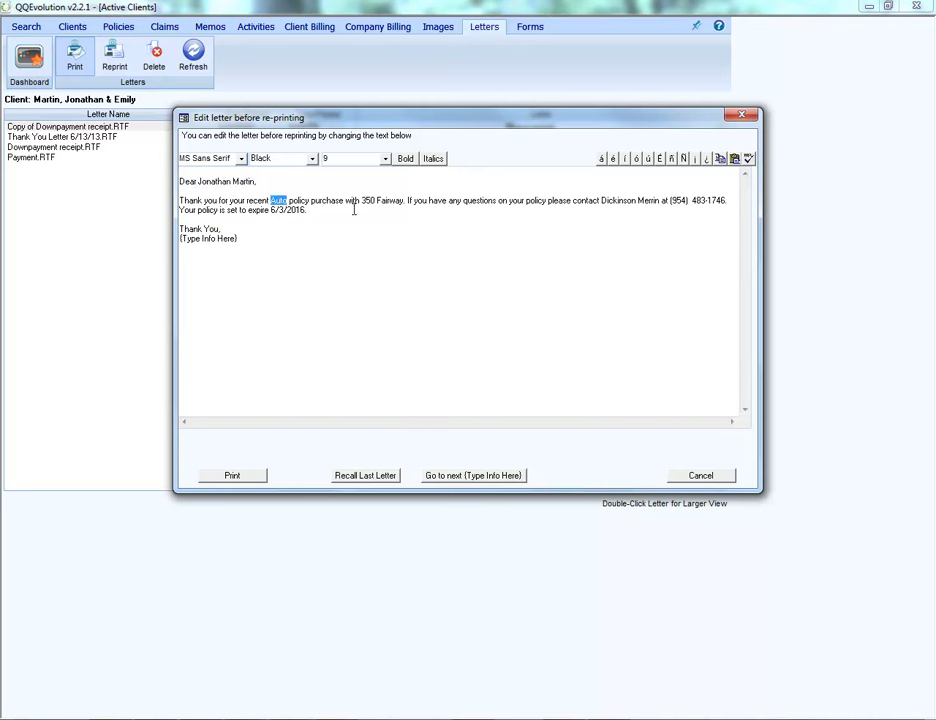
{"action": "type", "text": "Auto"}
{"action": "left_click_drag", "start_coordinate": [361, 200], "coordinate": [408, 200]}
{"action": "left_click_drag", "start_coordinate": [601, 200], "coordinate": [724, 200]}
{"action": "left_click_drag", "start_coordinate": [272, 211], "coordinate": [318, 217]}
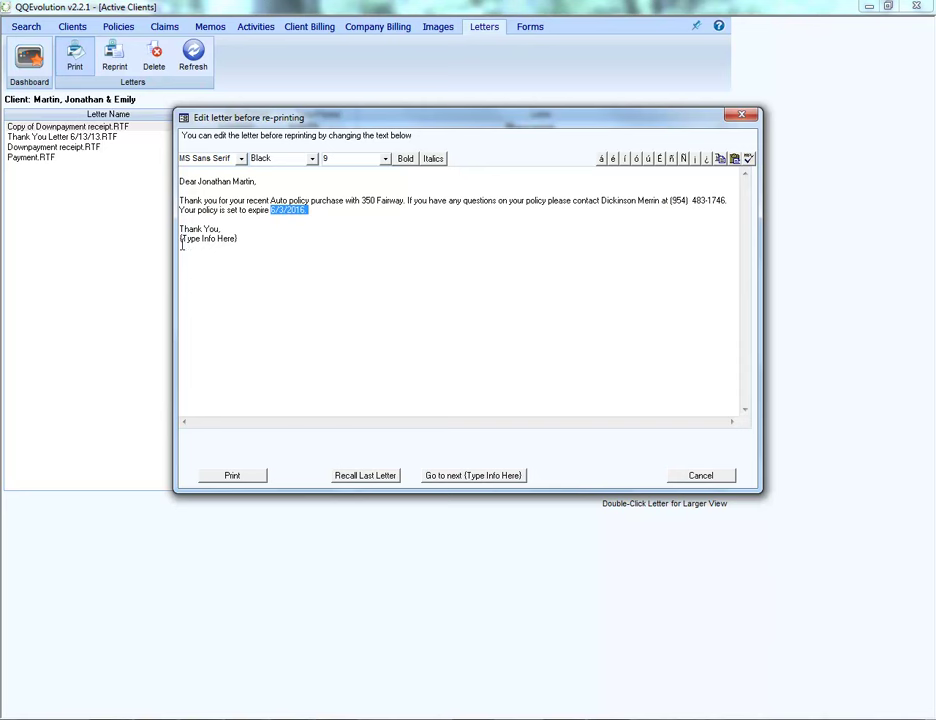
{"action": "left_click", "coordinate": [254, 201]}
Replace the {Type Info Here} placeholder below "Thank You," with the sender's full name
{"action": "left_click_drag", "start_coordinate": [182, 238], "coordinate": [238, 236]}
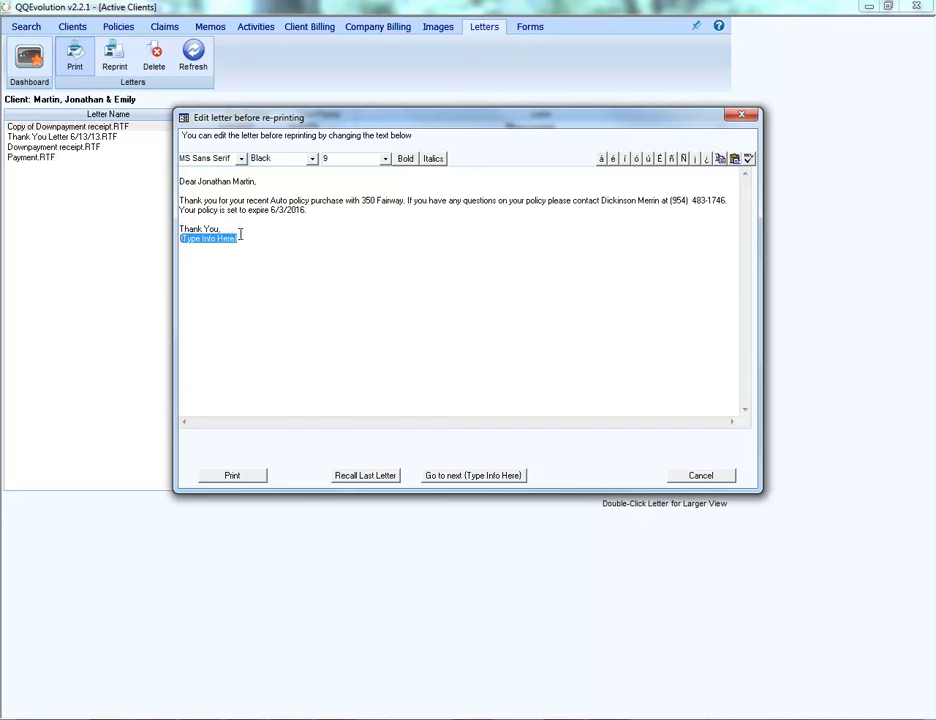
{"action": "left_click", "coordinate": [255, 242]}
{"action": "left_click_drag", "start_coordinate": [248, 238], "coordinate": [139, 236]}
{"action": "key", "text": "Delete"}
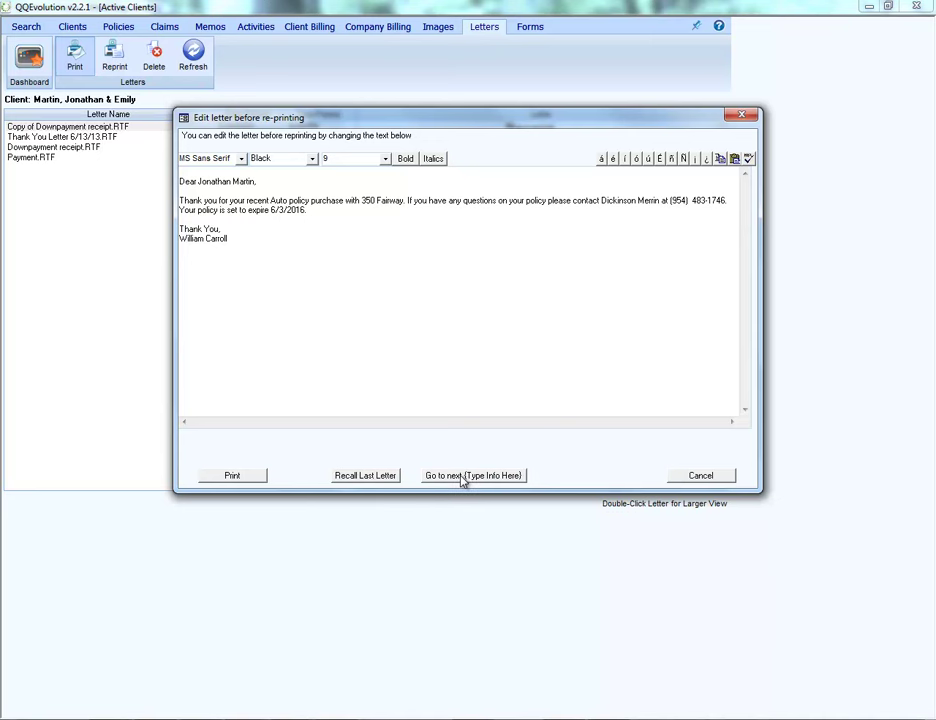
Print the current page of the finished letter and log a Letter memo assigned to the CSR who signed it
{"action": "left_click", "coordinate": [231, 475]}
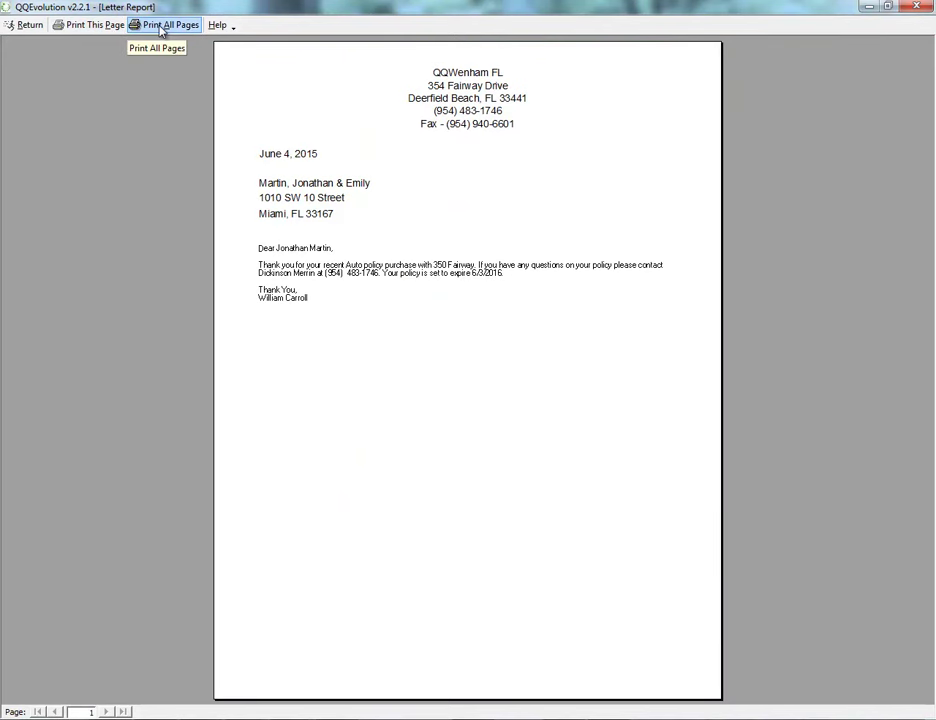
{"action": "left_click", "coordinate": [76, 30]}
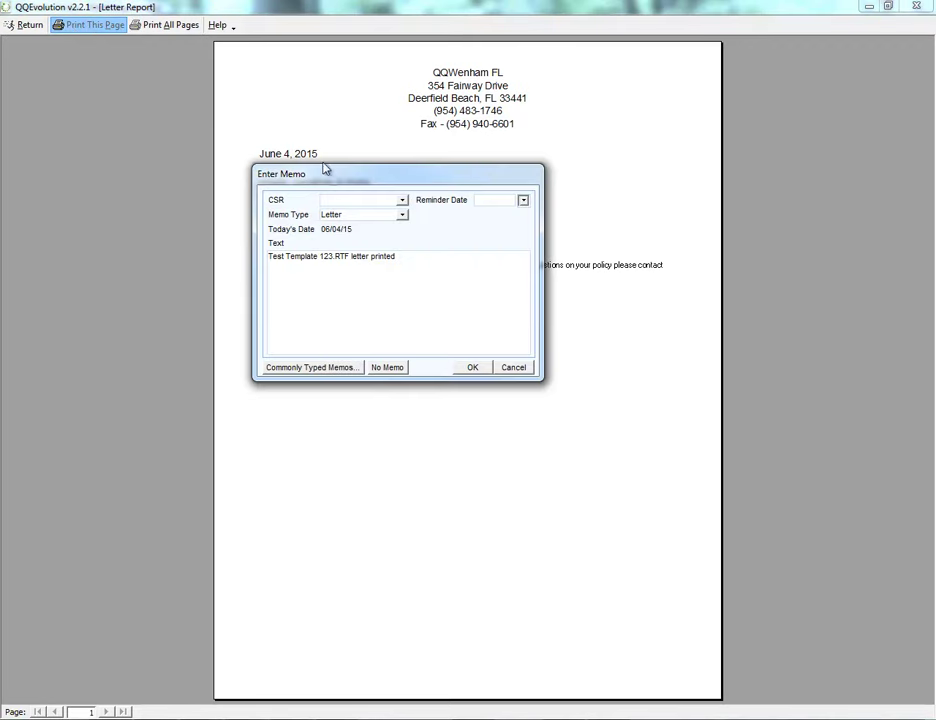
{"action": "left_click_drag", "start_coordinate": [320, 176], "coordinate": [347, 405]}
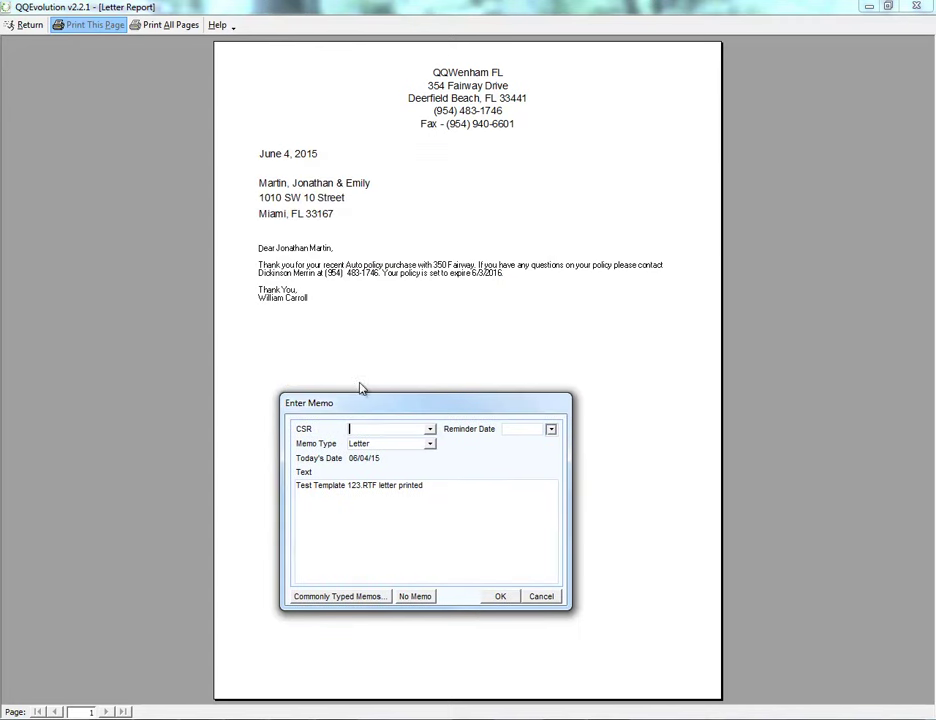
{"action": "left_click_drag", "start_coordinate": [395, 406], "coordinate": [442, 57]}
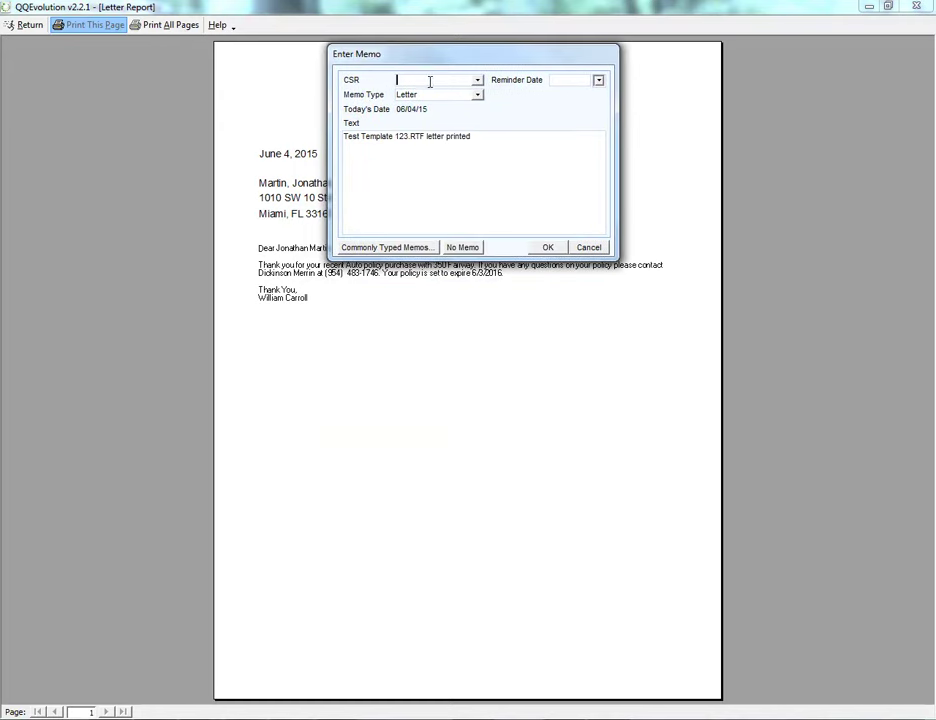
{"action": "left_click", "coordinate": [477, 80]}
{"action": "scroll", "coordinate": [495, 110], "scroll_direction": "down", "scroll_amount": 4}
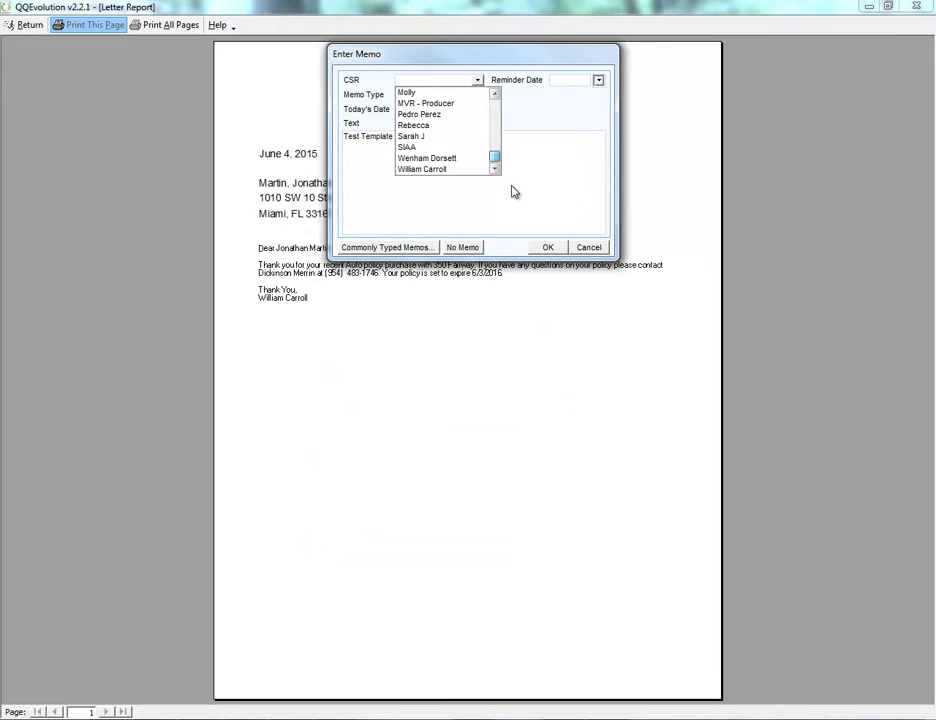
{"action": "left_click", "coordinate": [424, 171]}
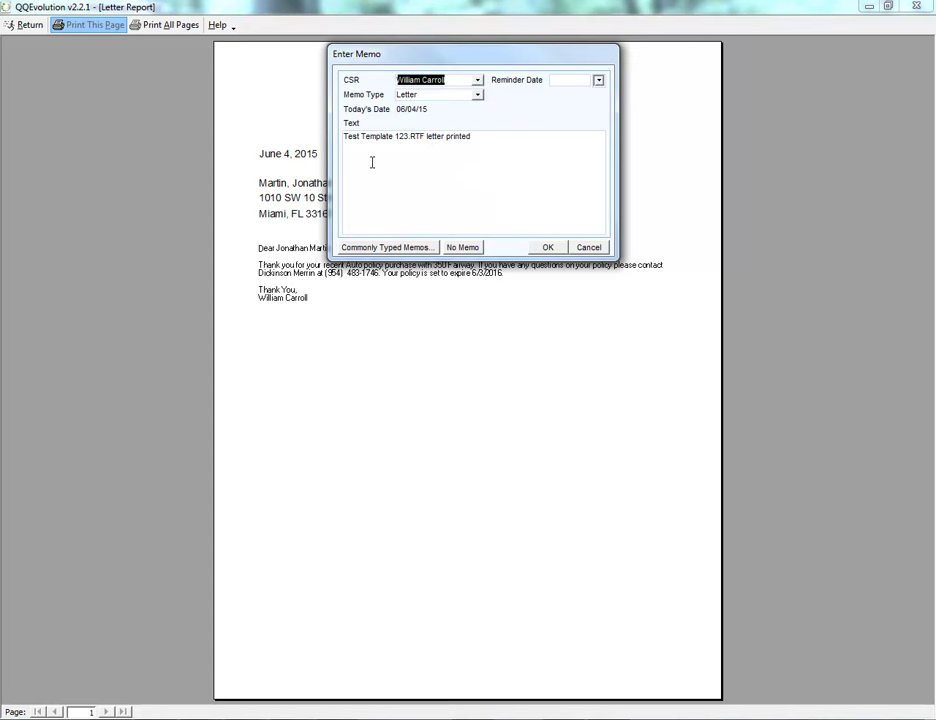
{"action": "left_click", "coordinate": [445, 145]}
{"action": "left_click", "coordinate": [547, 247]}
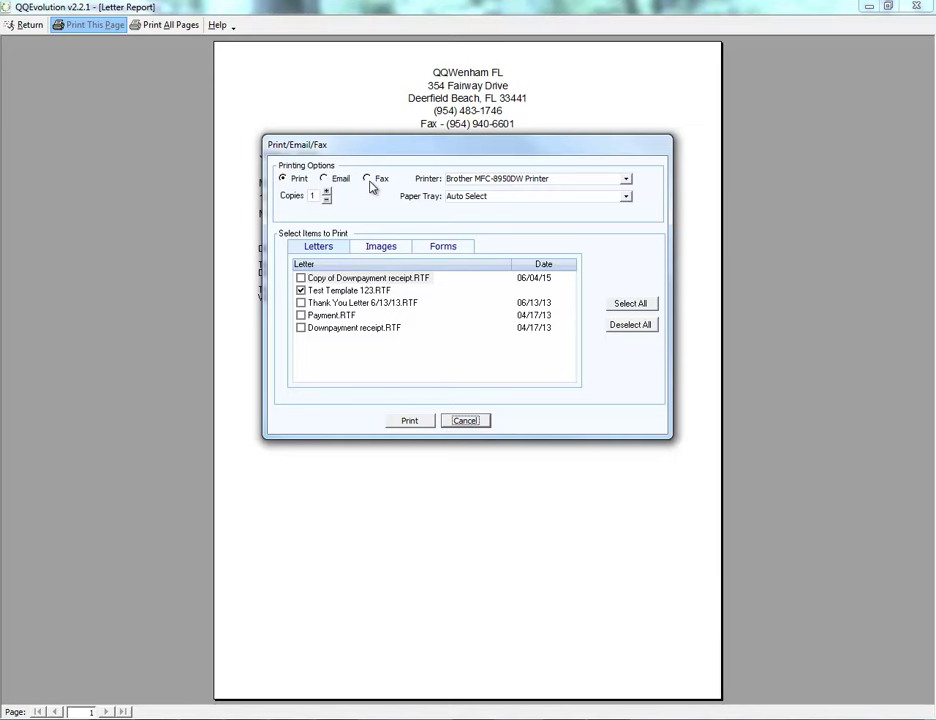
Try the email output with letters sent as attachment, view the images and forms available to include, and display the fax options
{"action": "left_click", "coordinate": [333, 181]}
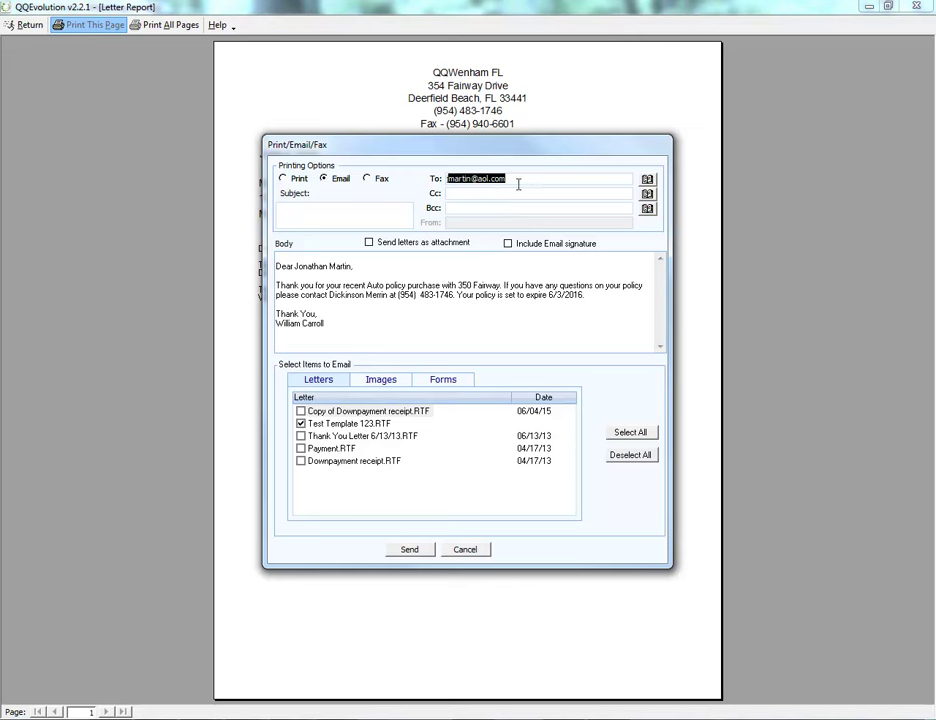
{"action": "left_click", "coordinate": [444, 295]}
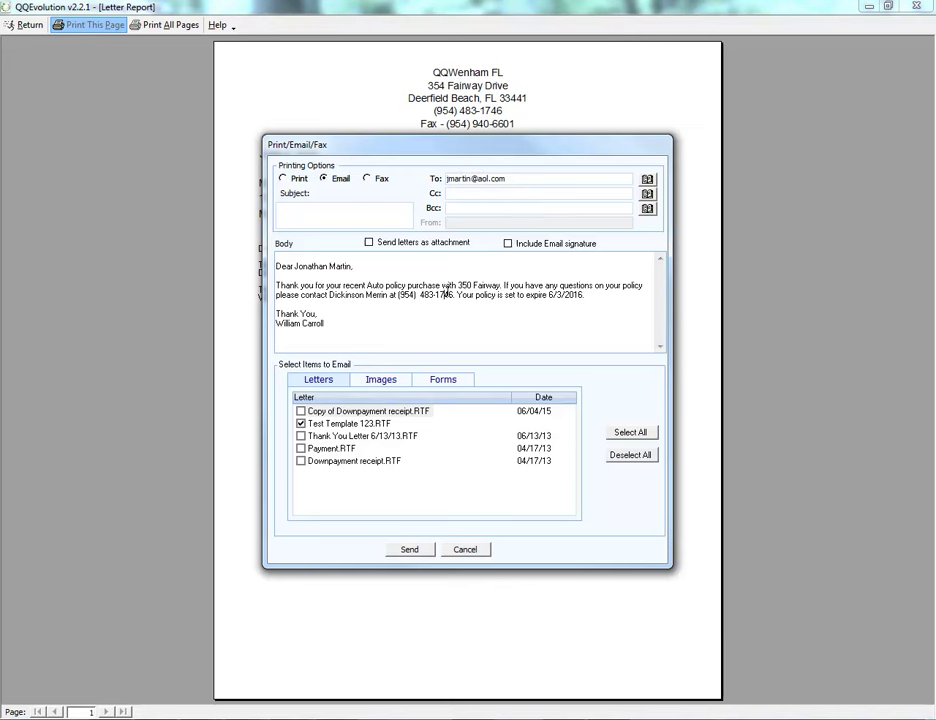
{"action": "left_click", "coordinate": [393, 295]}
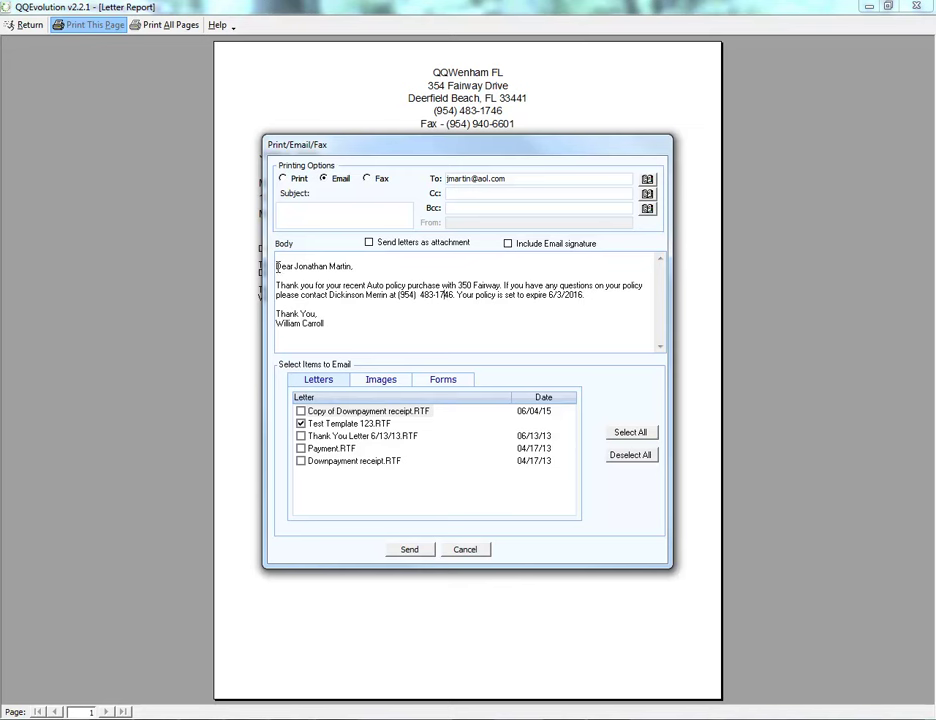
{"action": "left_click", "coordinate": [369, 243]}
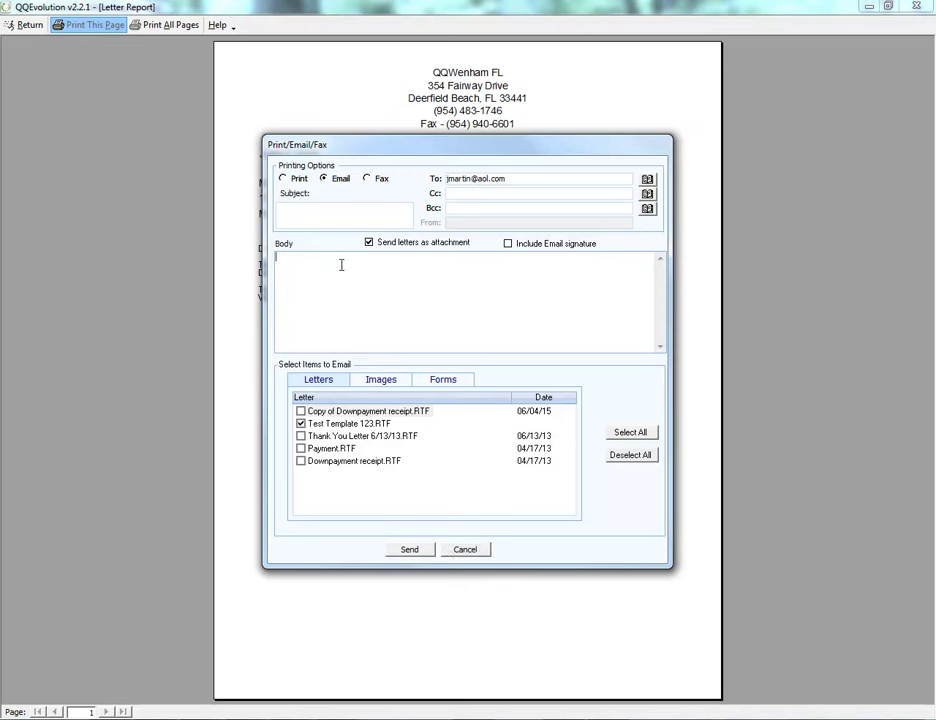
{"action": "left_click", "coordinate": [415, 302]}
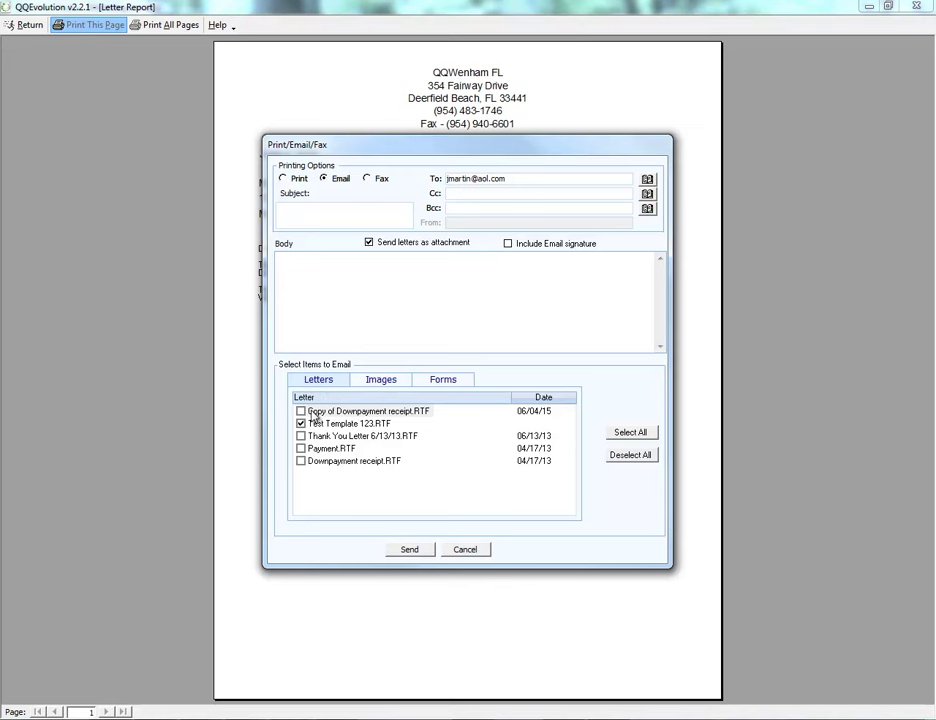
{"action": "left_click", "coordinate": [374, 382]}
{"action": "left_click", "coordinate": [438, 380]}
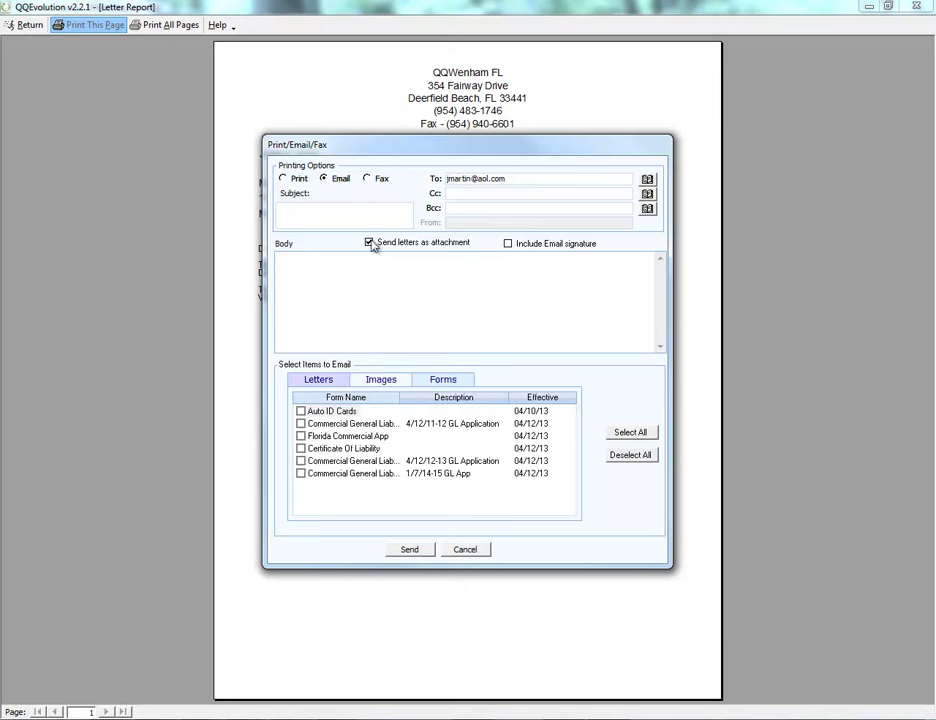
{"action": "left_click", "coordinate": [368, 178]}
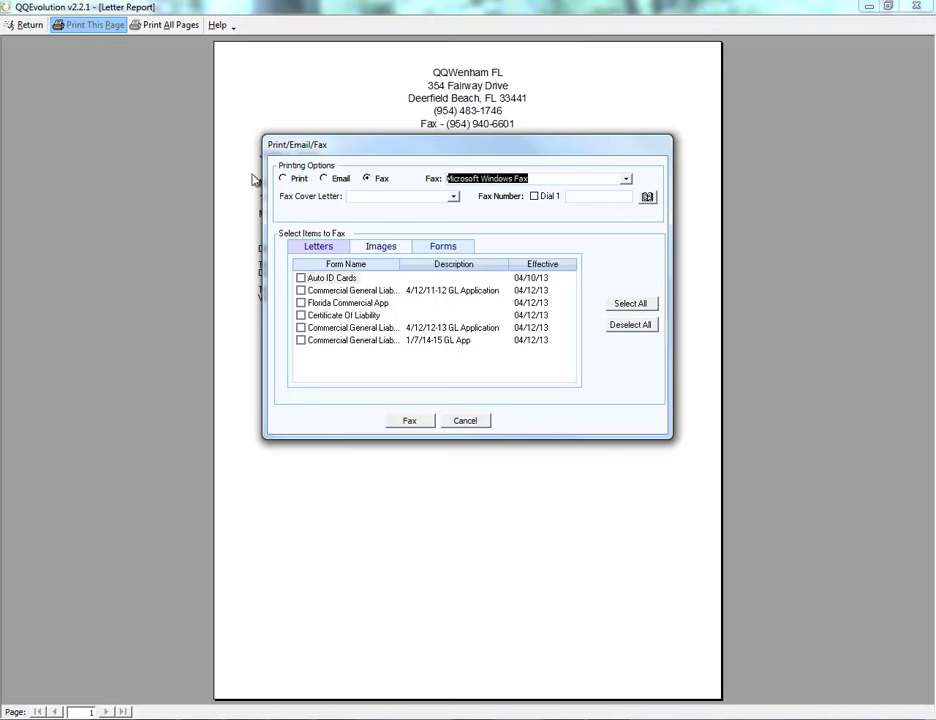
Switch the output back to print, check the images and forms lists, and print "Test Template 123.RTF" on the Brother MFC-8950DW Printer
{"action": "left_click", "coordinate": [284, 179]}
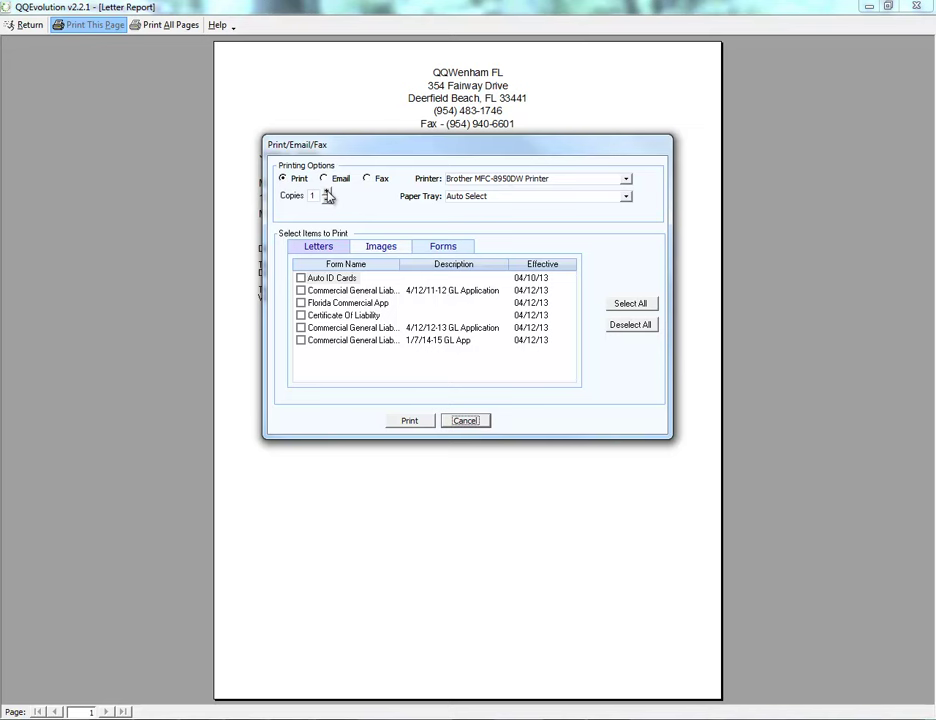
{"action": "left_click", "coordinate": [382, 247]}
{"action": "left_click", "coordinate": [436, 248]}
{"action": "left_click", "coordinate": [320, 249]}
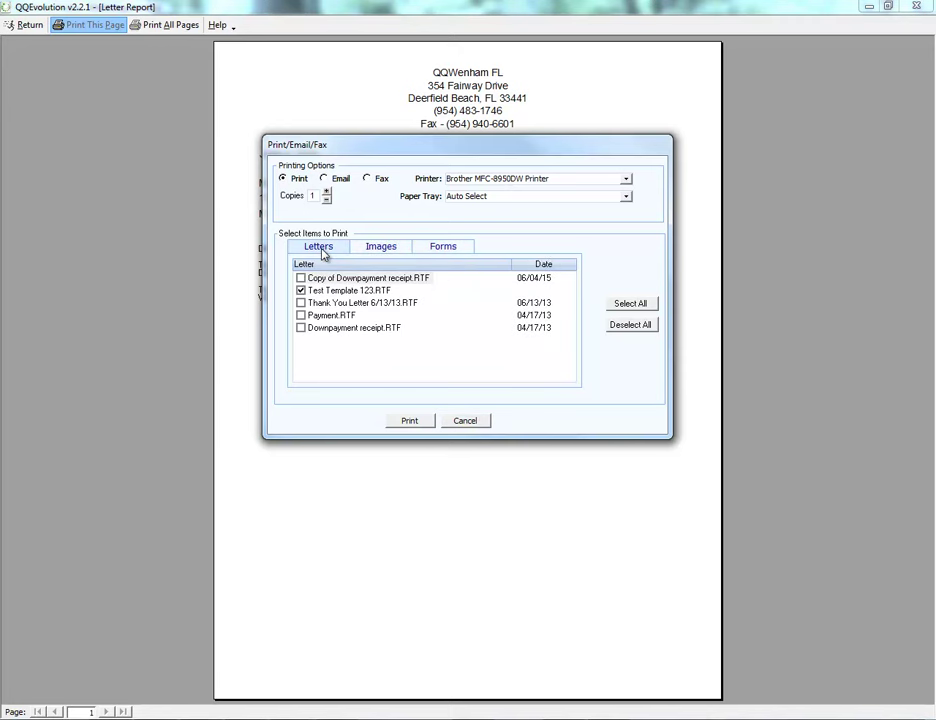
{"action": "left_click", "coordinate": [416, 421]}
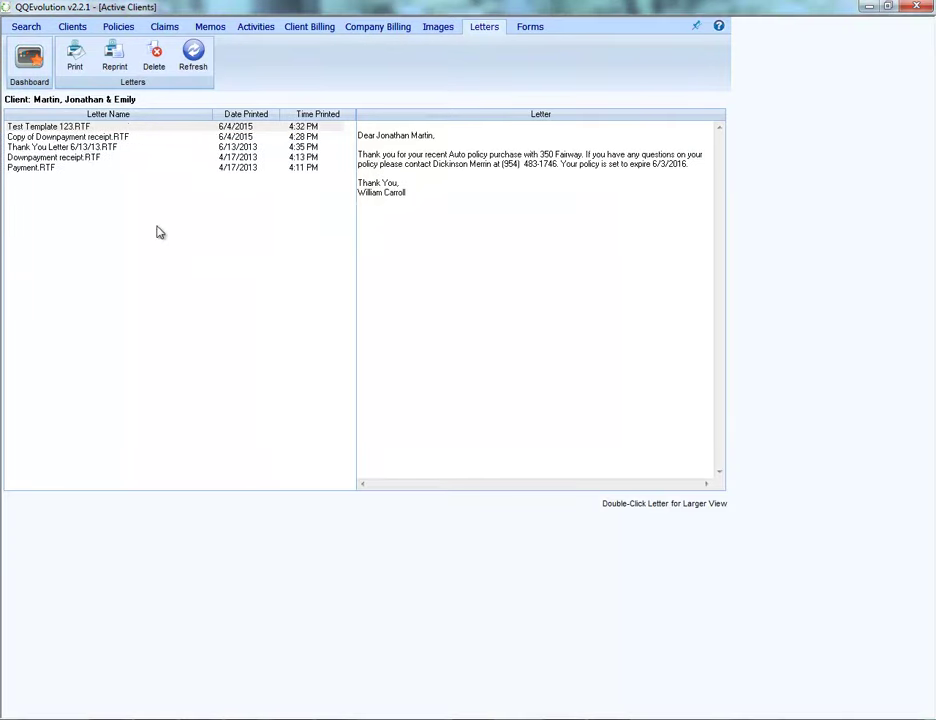
Reprint the client's "Test Template 123.RTF" letter and select its new copy in the letter list
{"action": "left_click", "coordinate": [42, 128]}
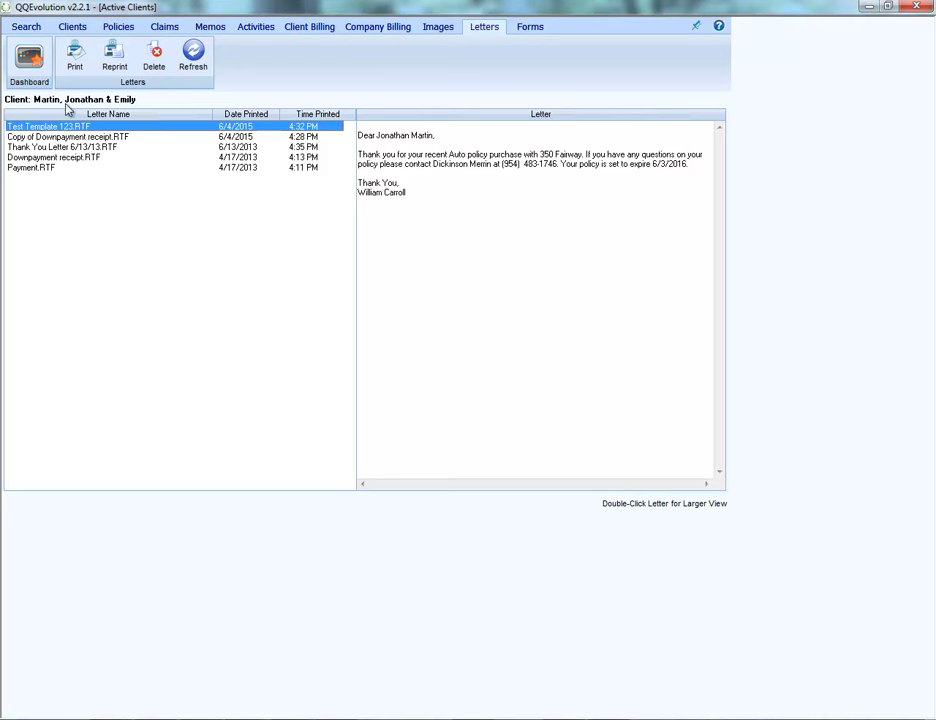
{"action": "left_click", "coordinate": [110, 62]}
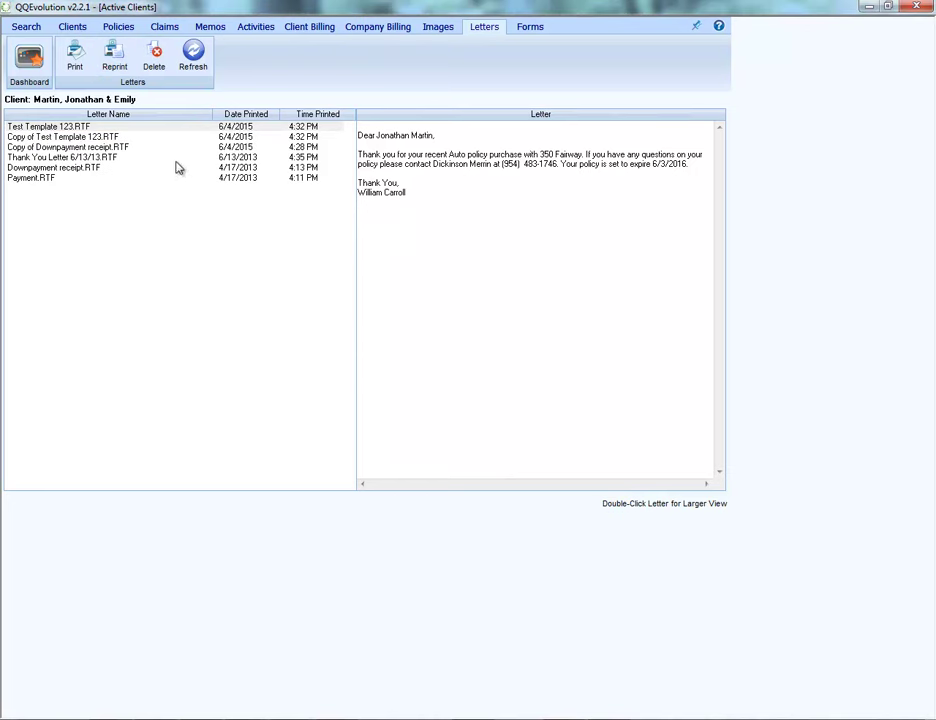
{"action": "left_click", "coordinate": [69, 137]}
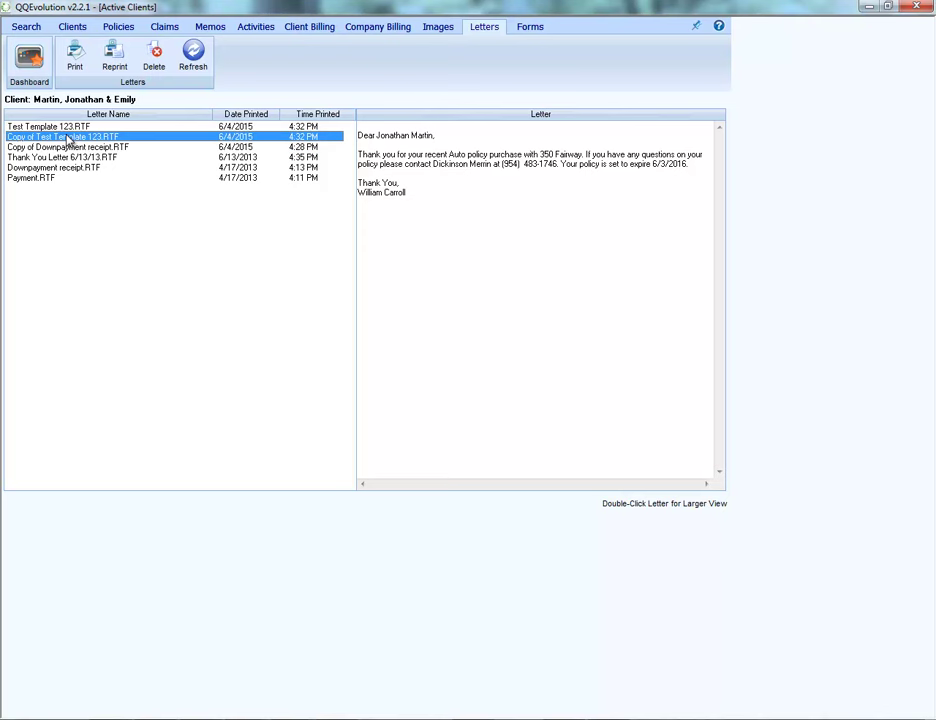
{"action": "left_click", "coordinate": [58, 128]}
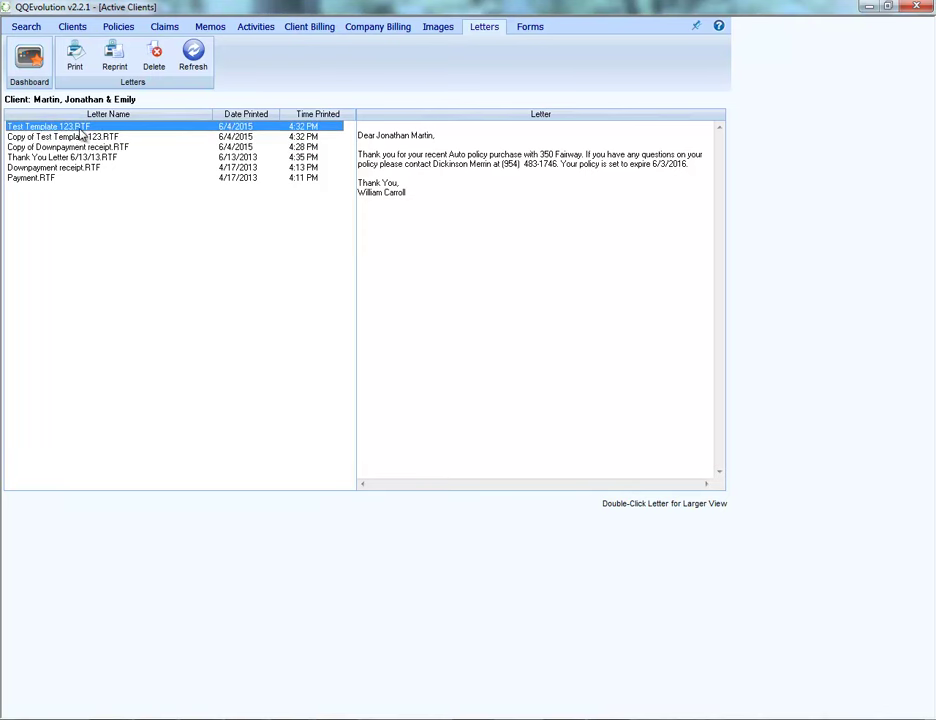
{"action": "left_click", "coordinate": [80, 60]}
{"action": "key", "text": "s"}
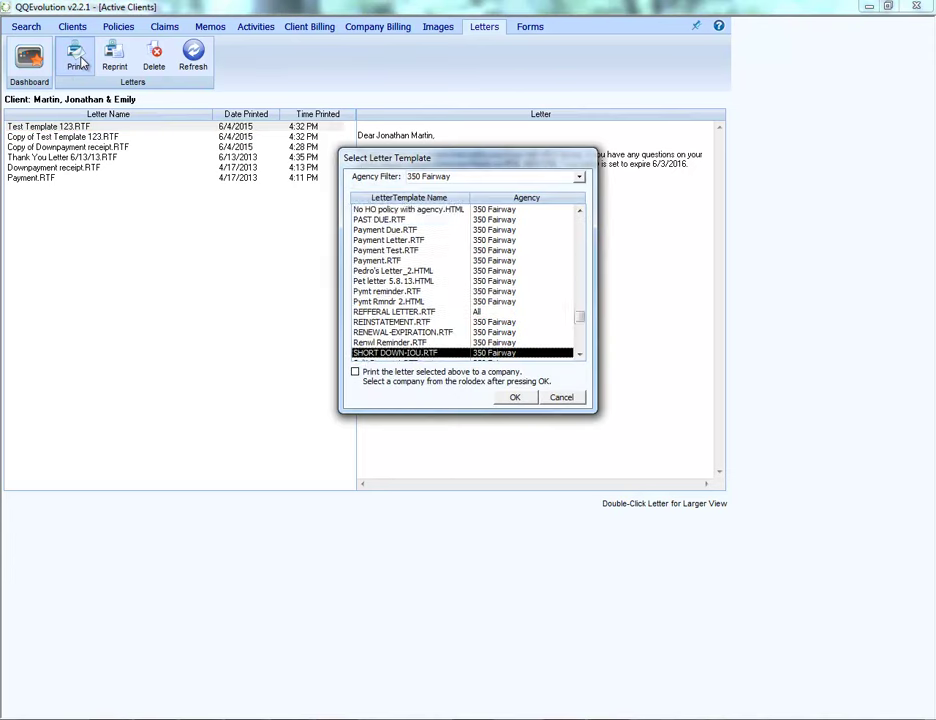
{"action": "key", "text": "t"}
{"action": "left_click", "coordinate": [580, 355]}
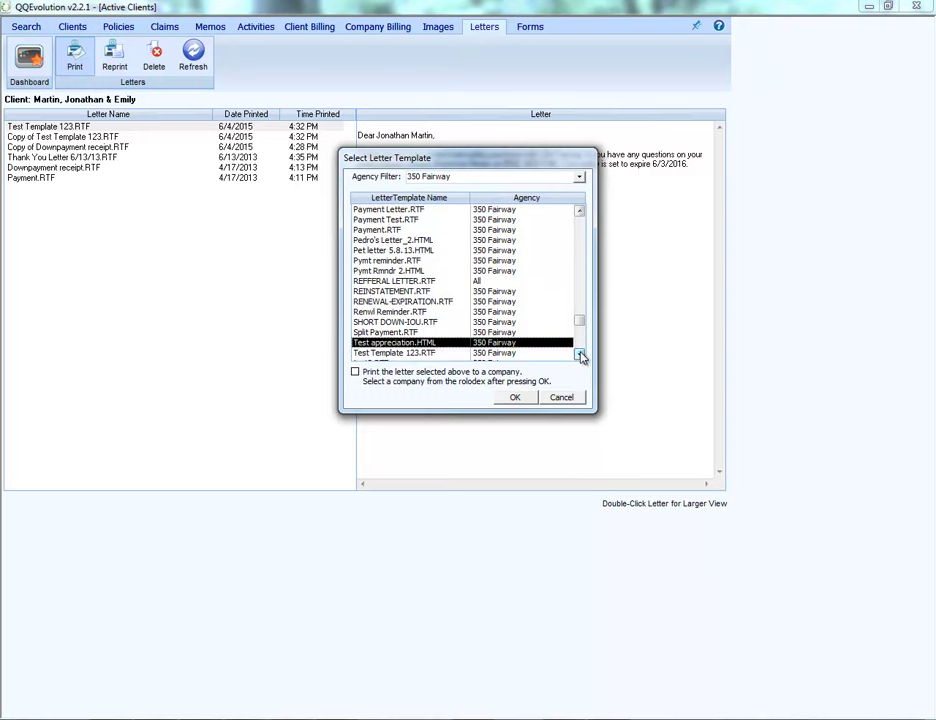
{"action": "left_click", "coordinate": [454, 354]}
{"action": "left_click", "coordinate": [515, 398]}
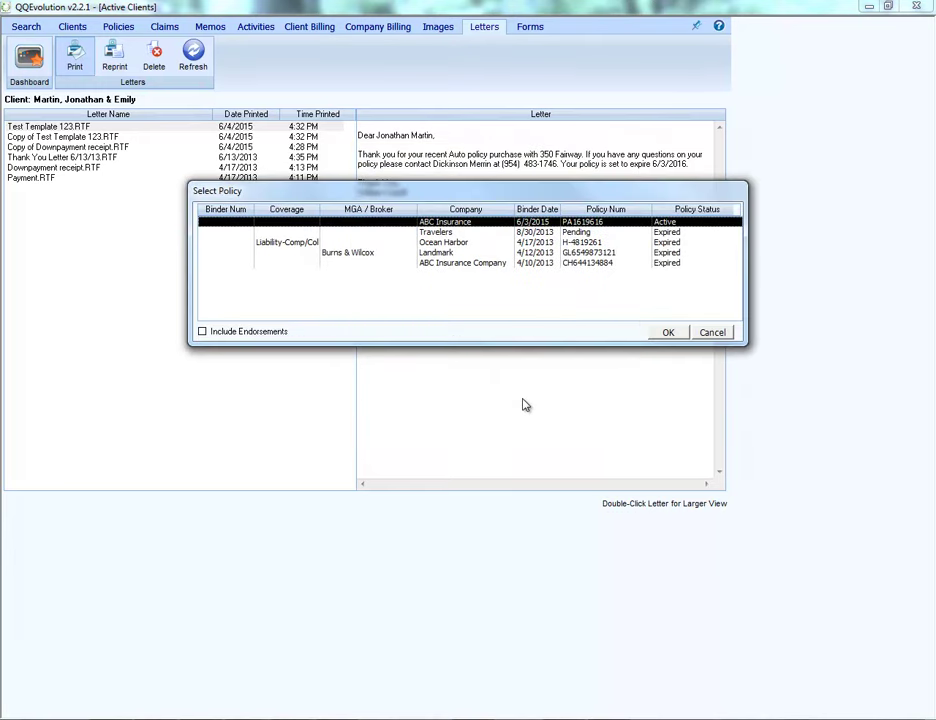
{"action": "left_click", "coordinate": [664, 332]}
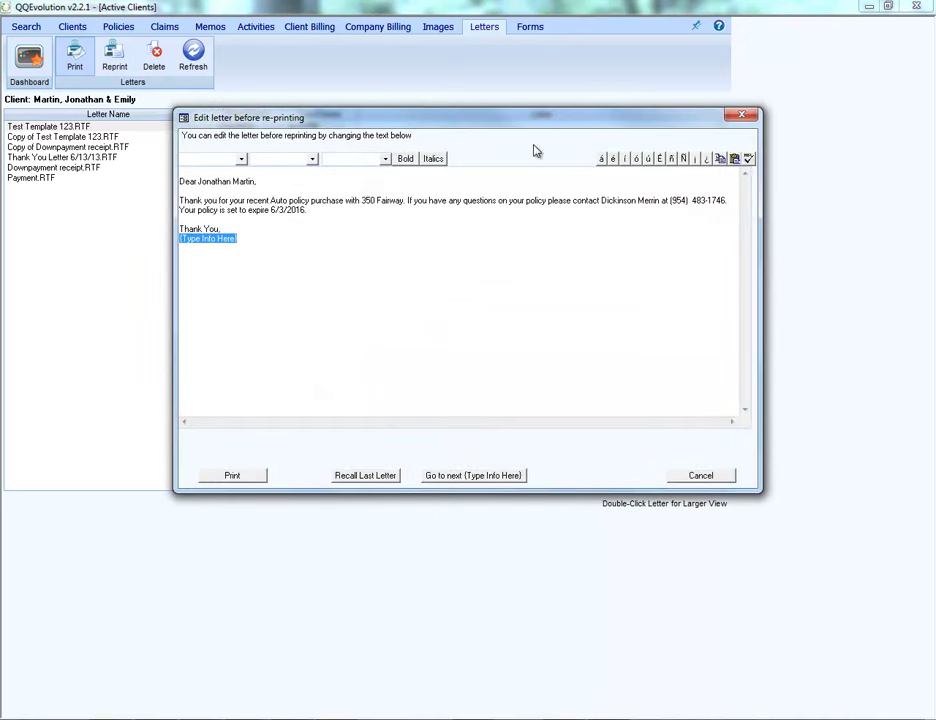
{"action": "left_click", "coordinate": [704, 476]}
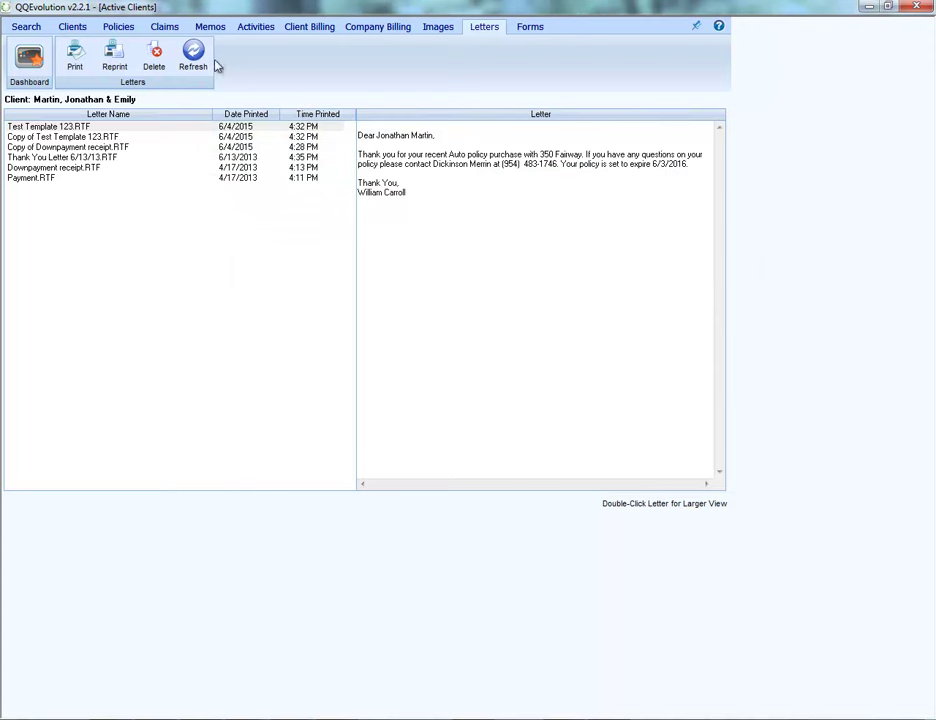
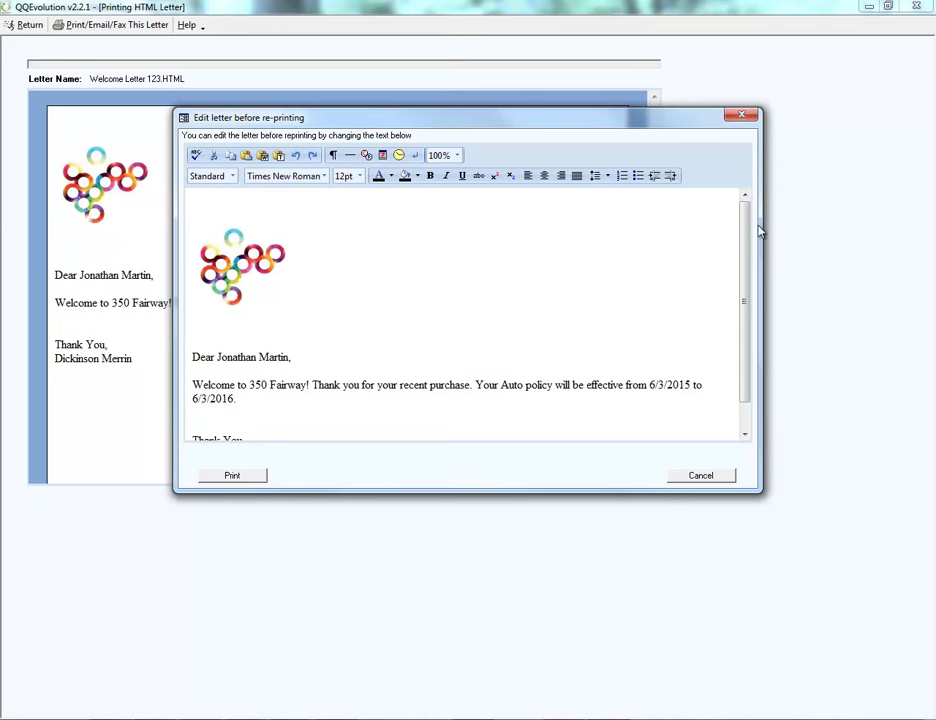
Delete "your re" from the body text of Welcome Letter 123.HTML and submit the edited letter for printing, accepting the spelling prompt
{"action": "left_click_drag", "start_coordinate": [746, 303], "coordinate": [753, 345]}
{"action": "scroll", "coordinate": [748, 318], "scroll_direction": "up", "scroll_amount": 1}
{"action": "left_click", "coordinate": [356, 356]}
{"action": "scroll", "coordinate": [296, 236], "scroll_direction": "down", "scroll_amount": 1}
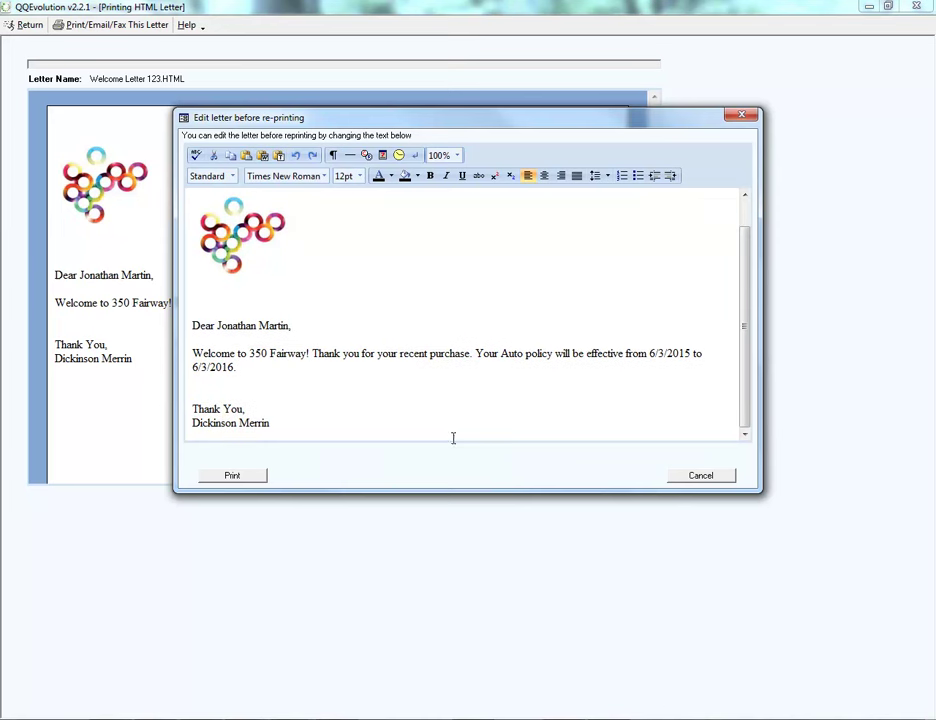
{"action": "key", "text": "BackSpace"}
{"action": "key", "text": "BackSpace"}
{"action": "key", "text": "BackSpace"}
{"action": "key", "text": "BackSpace"}
{"action": "key", "text": "BackSpace"}
{"action": "key", "text": "BackSpace"}
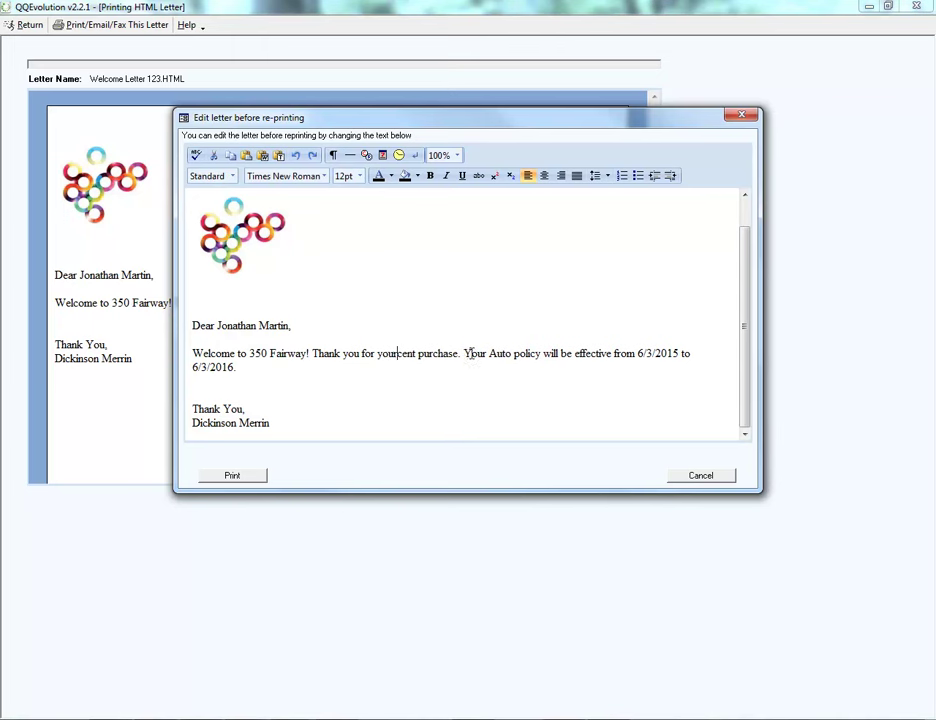
{"action": "left_click", "coordinate": [236, 476]}
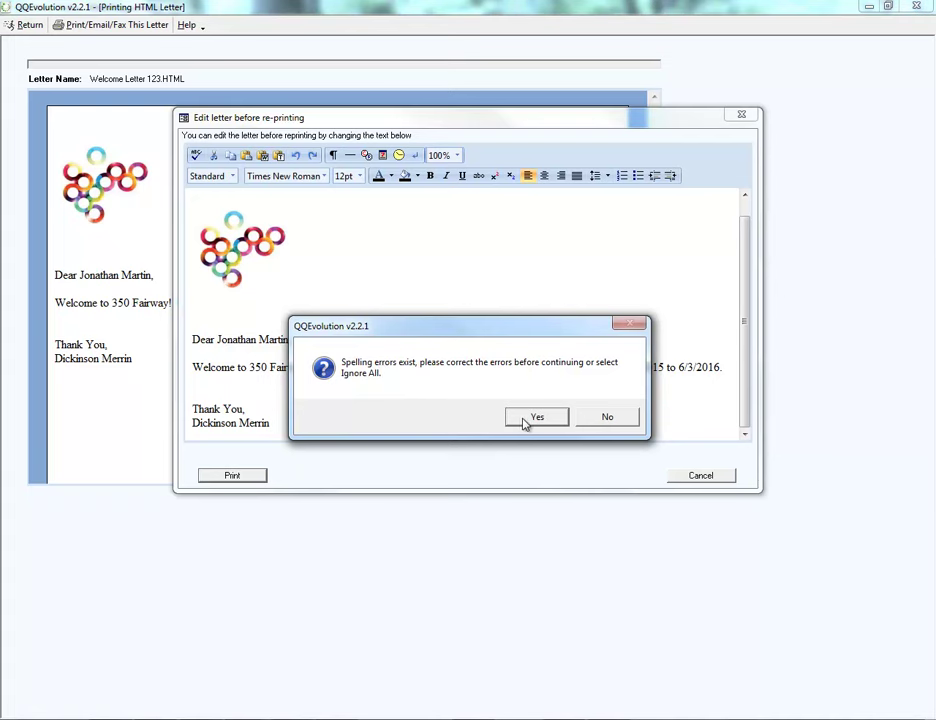
{"action": "left_click", "coordinate": [530, 418]}
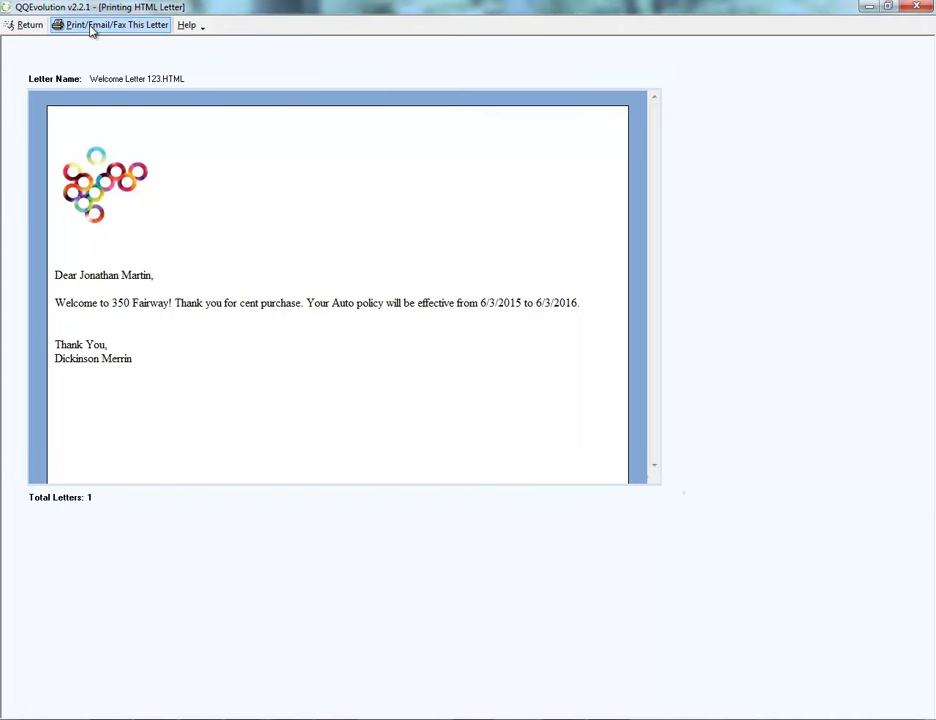
Start the output of the welcome letter and log a Letter memo assigned to the signed-in CSR
{"action": "left_click", "coordinate": [96, 28]}
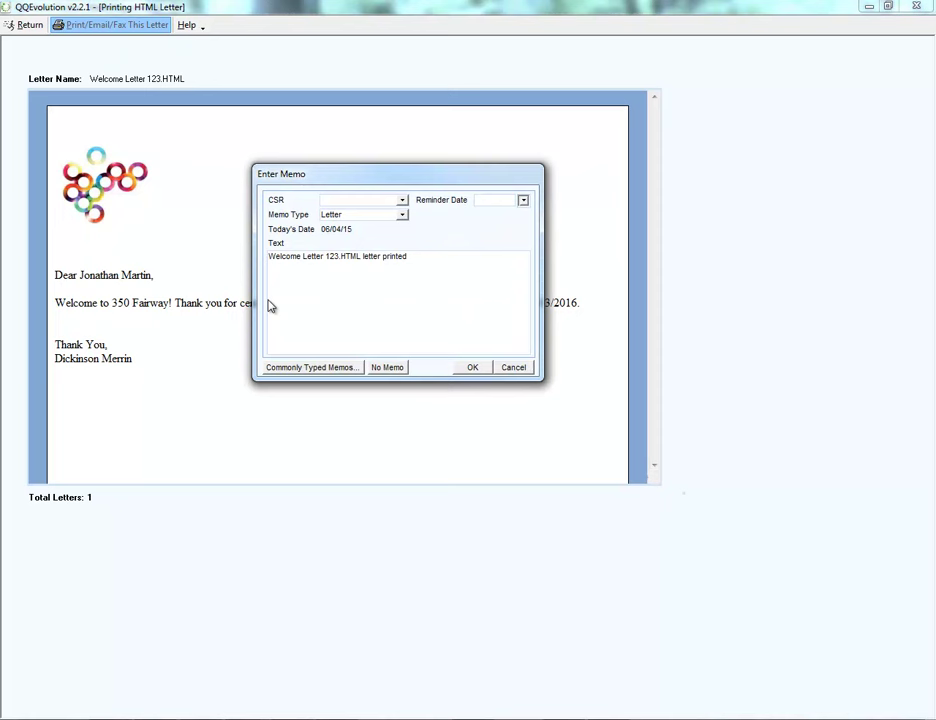
{"action": "left_click", "coordinate": [403, 200]}
{"action": "left_click_drag", "start_coordinate": [421, 228], "coordinate": [420, 299]}
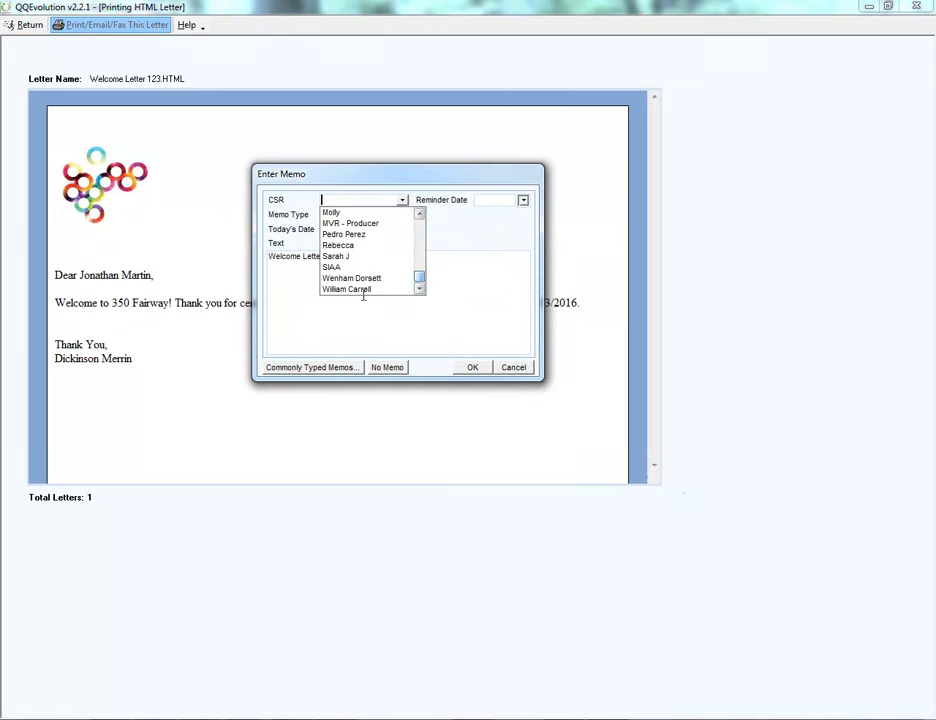
{"action": "left_click", "coordinate": [363, 290]}
{"action": "left_click", "coordinate": [476, 368]}
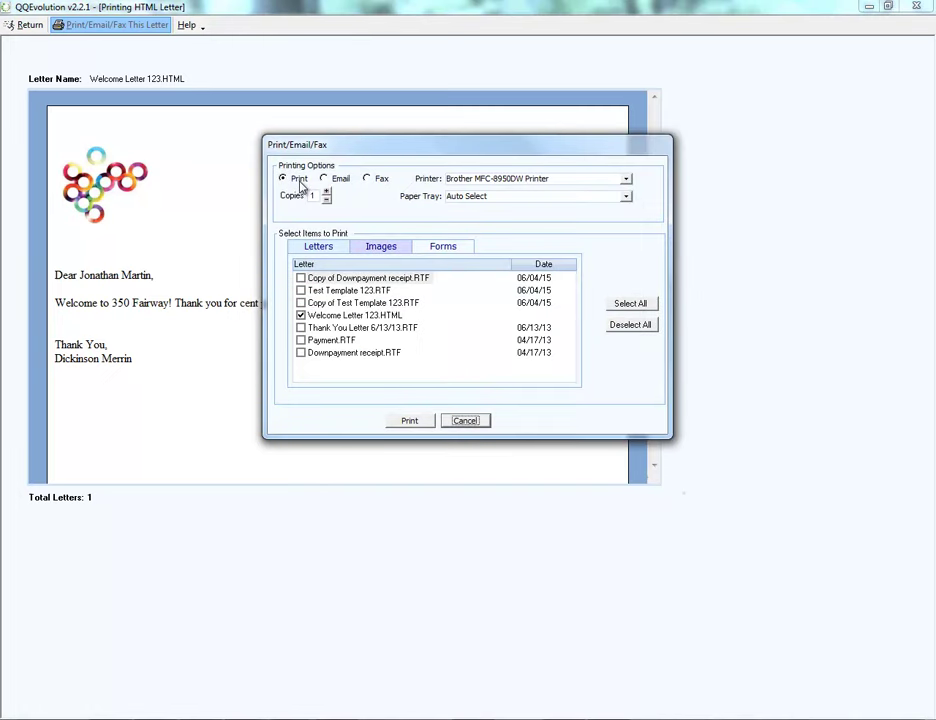
Email Welcome Letter 123.HTML to the test recipient's address with the subject "test", and preview the sent letter in the client's letter list
{"action": "left_click", "coordinate": [345, 180]}
{"action": "left_click", "coordinate": [367, 179]}
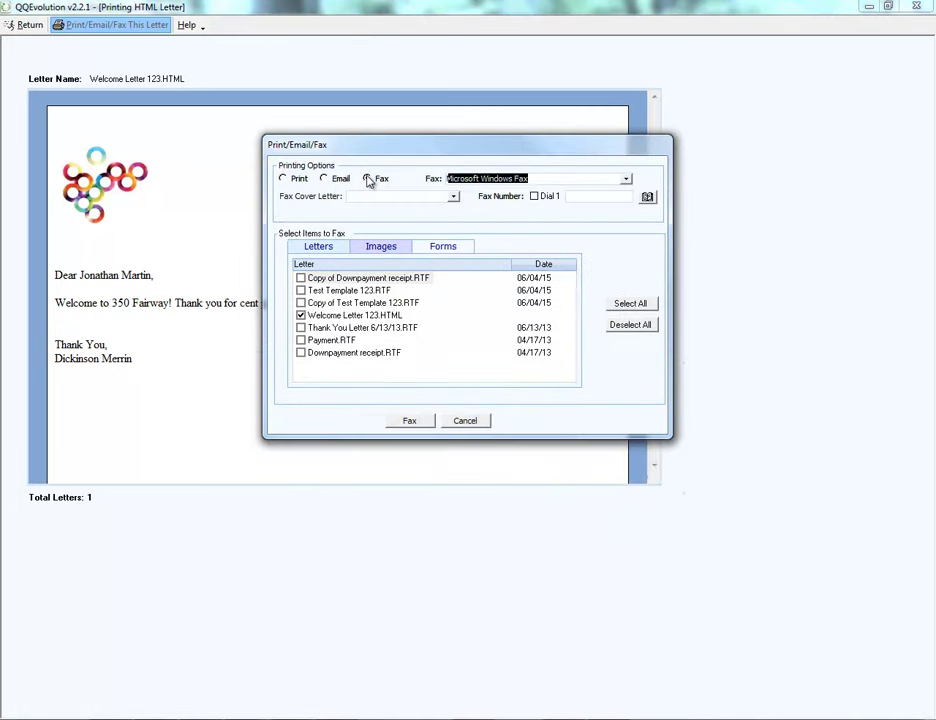
{"action": "left_click", "coordinate": [324, 179]}
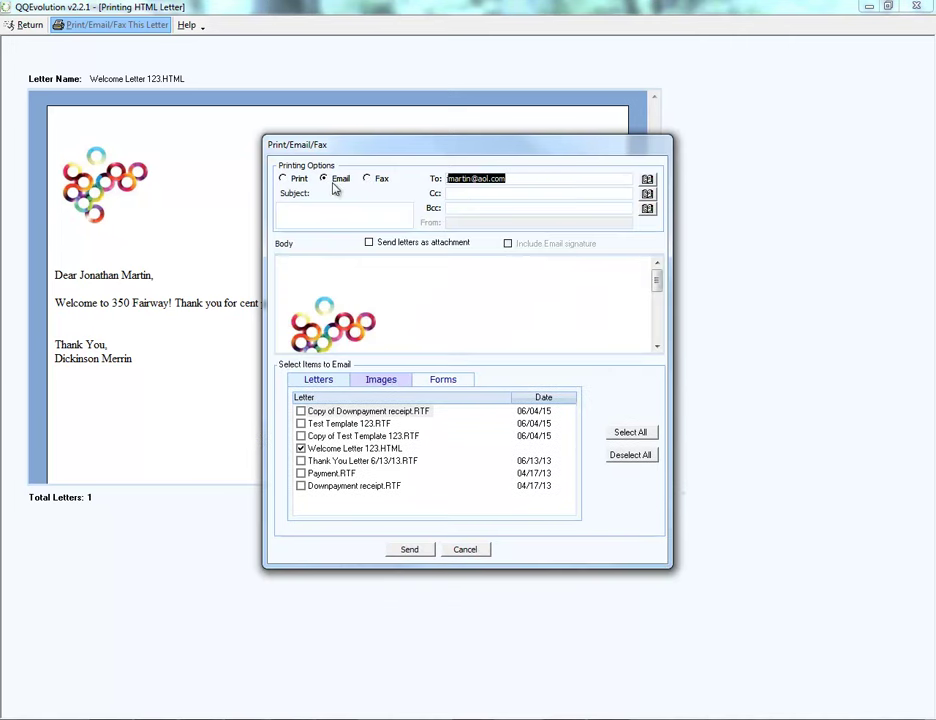
{"action": "type", "text": "test@testestet123"}
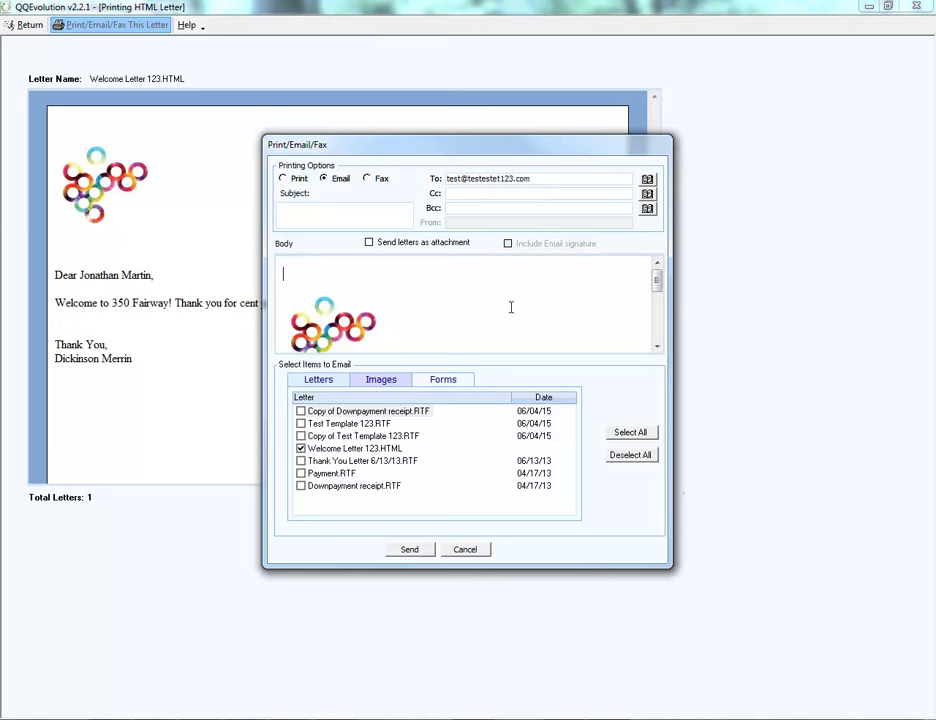
{"action": "left_click", "coordinate": [294, 209]}
{"action": "type", "text": "test"}
{"action": "left_click", "coordinate": [463, 193]}
{"action": "left_click", "coordinate": [414, 552]}
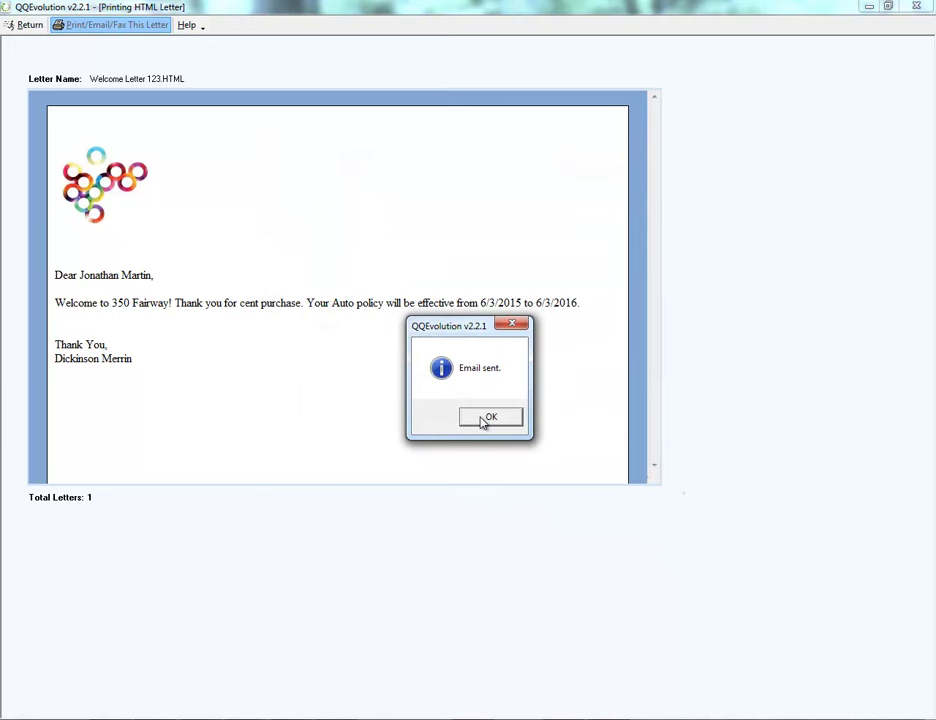
{"action": "left_click", "coordinate": [484, 418]}
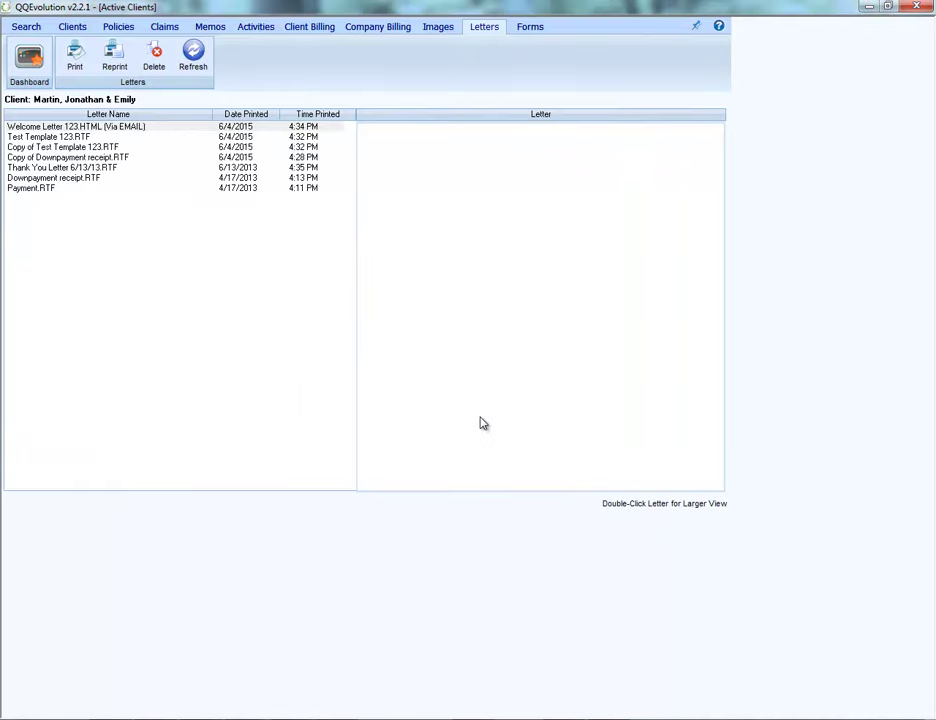
{"action": "left_click", "coordinate": [55, 128]}
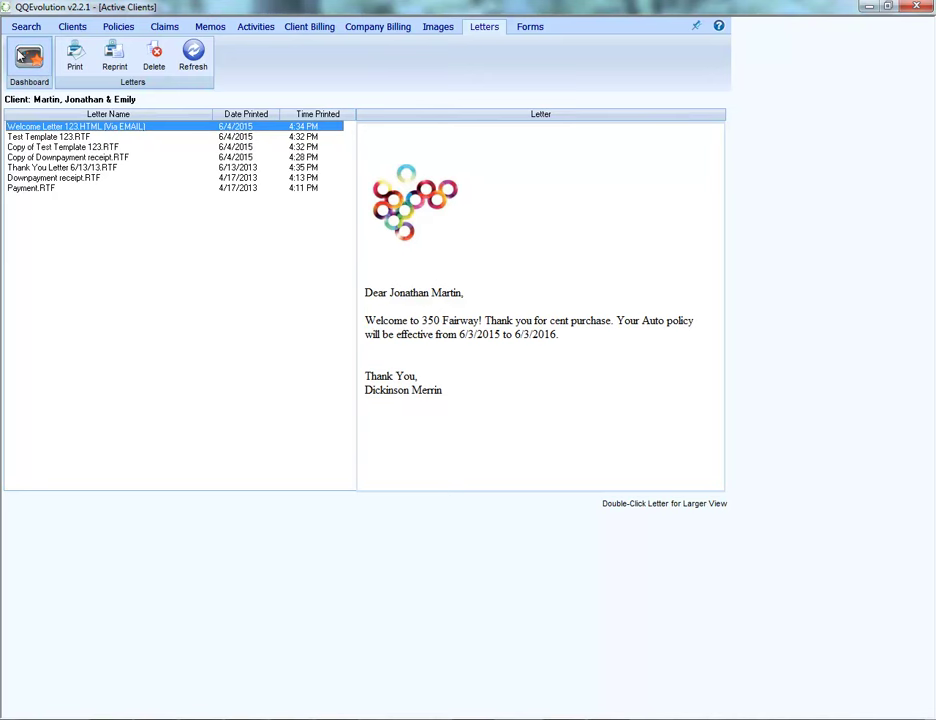
Open the Mail Room for RTF letters from the dashboard and examine its letter templates and filter options
{"action": "left_click", "coordinate": [20, 56]}
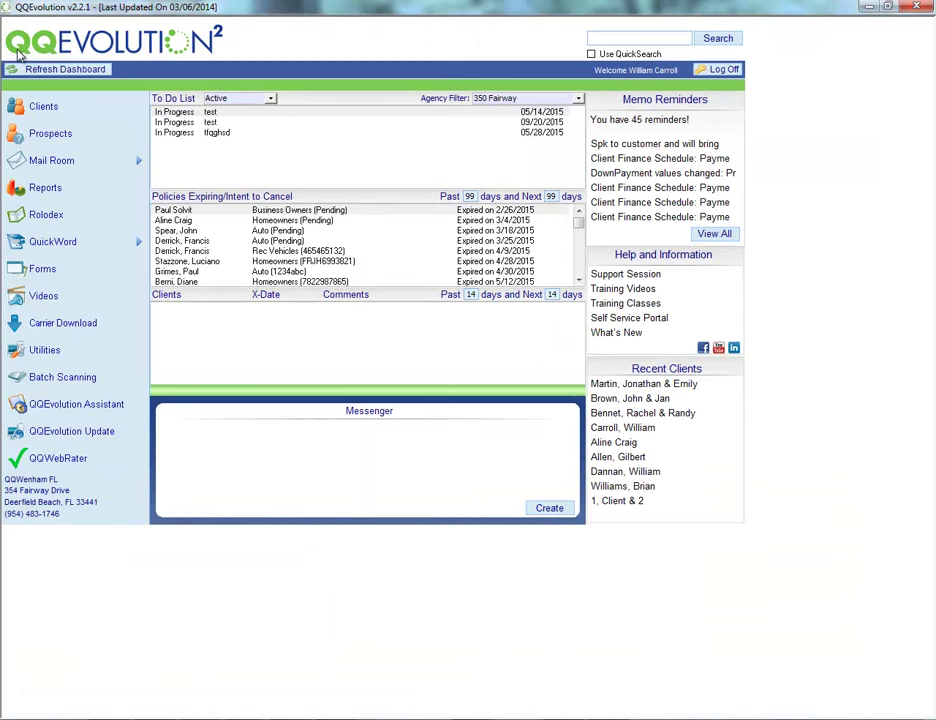
{"action": "left_click", "coordinate": [66, 162]}
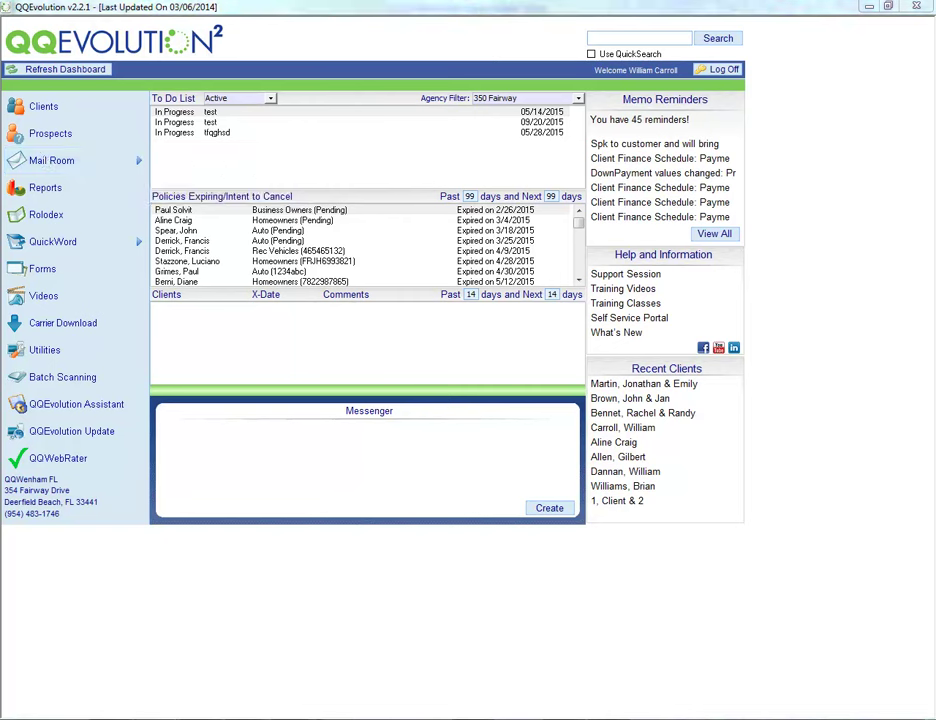
{"action": "left_click", "coordinate": [72, 167]}
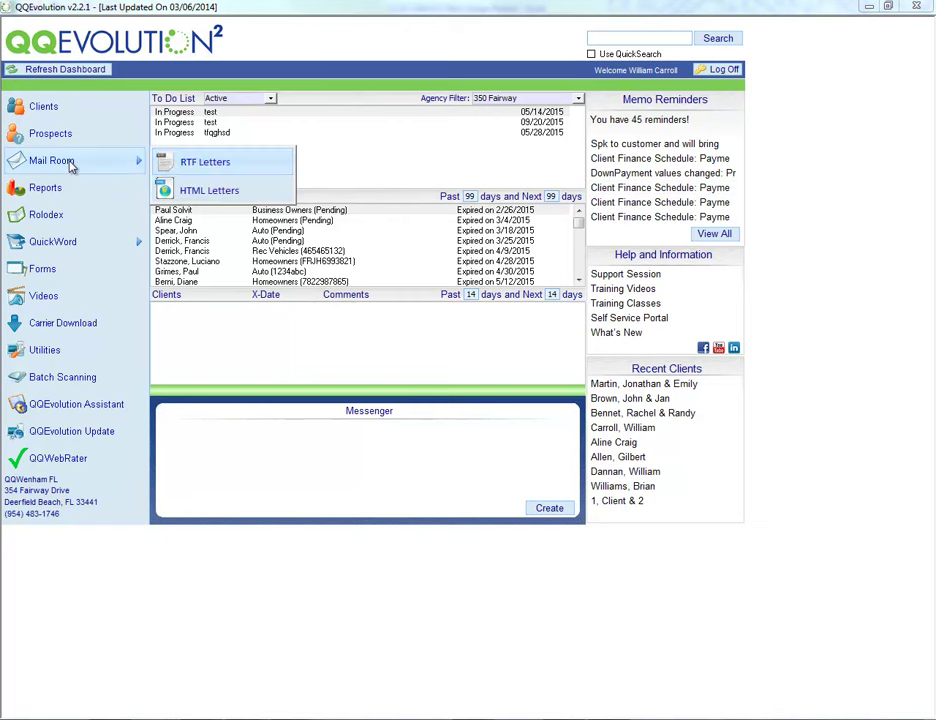
{"action": "left_click", "coordinate": [193, 160]}
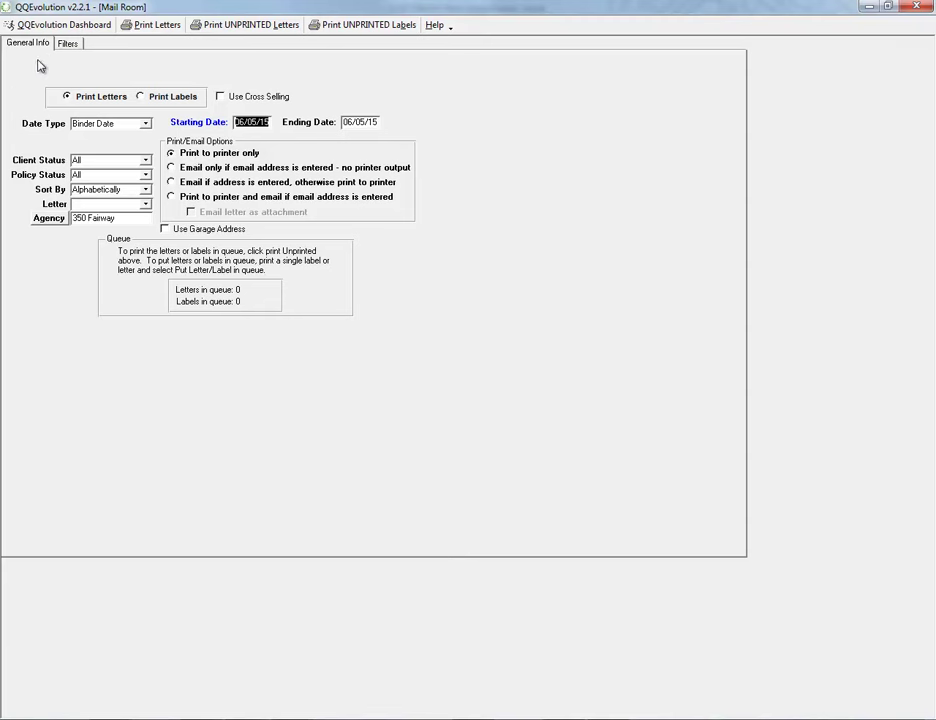
{"action": "left_click", "coordinate": [146, 204]}
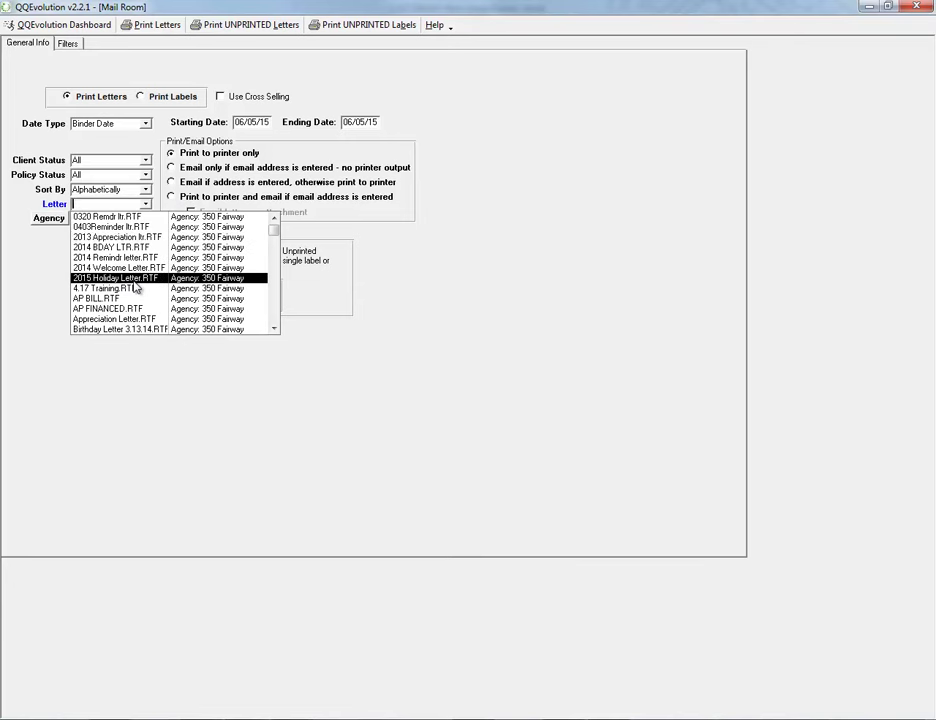
{"action": "scroll", "coordinate": [135, 288], "scroll_direction": "down", "scroll_amount": 5}
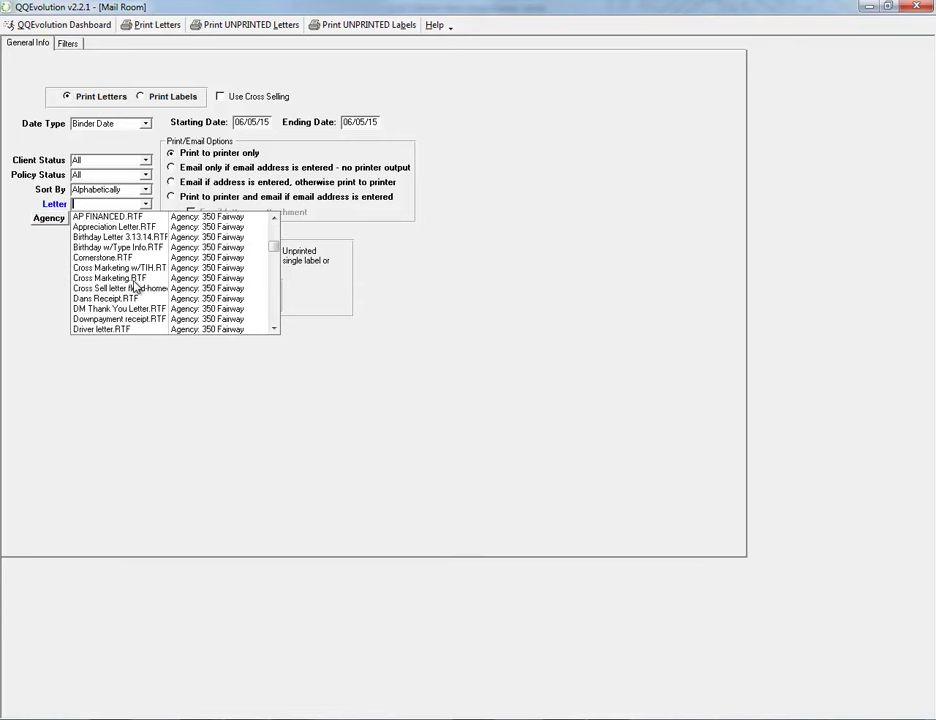
{"action": "left_click", "coordinate": [495, 313]}
{"action": "left_click", "coordinate": [67, 44]}
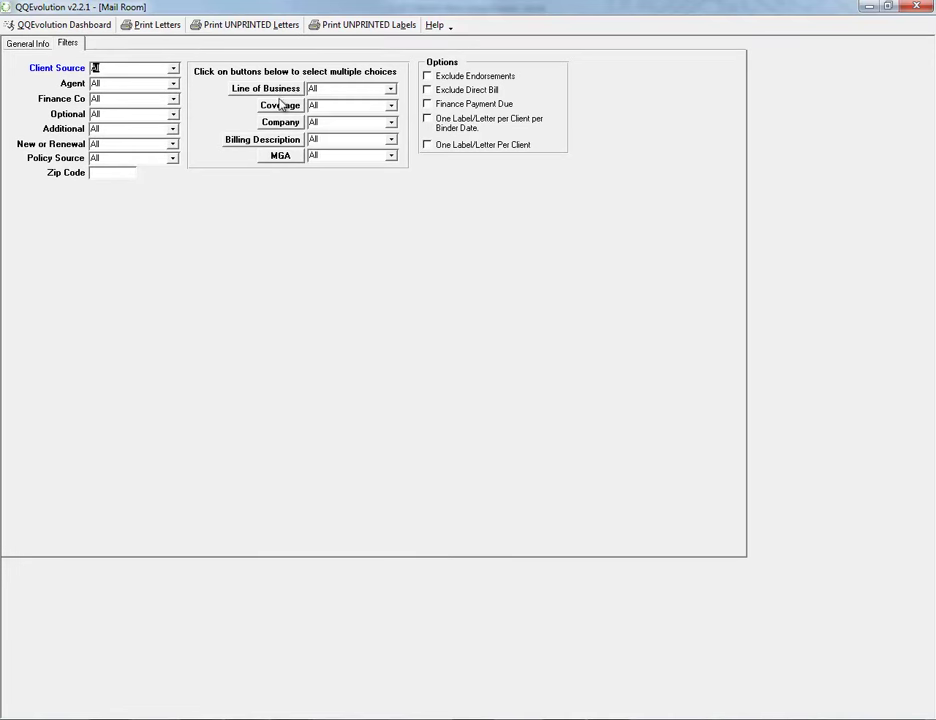
{"action": "left_click", "coordinate": [31, 42]}
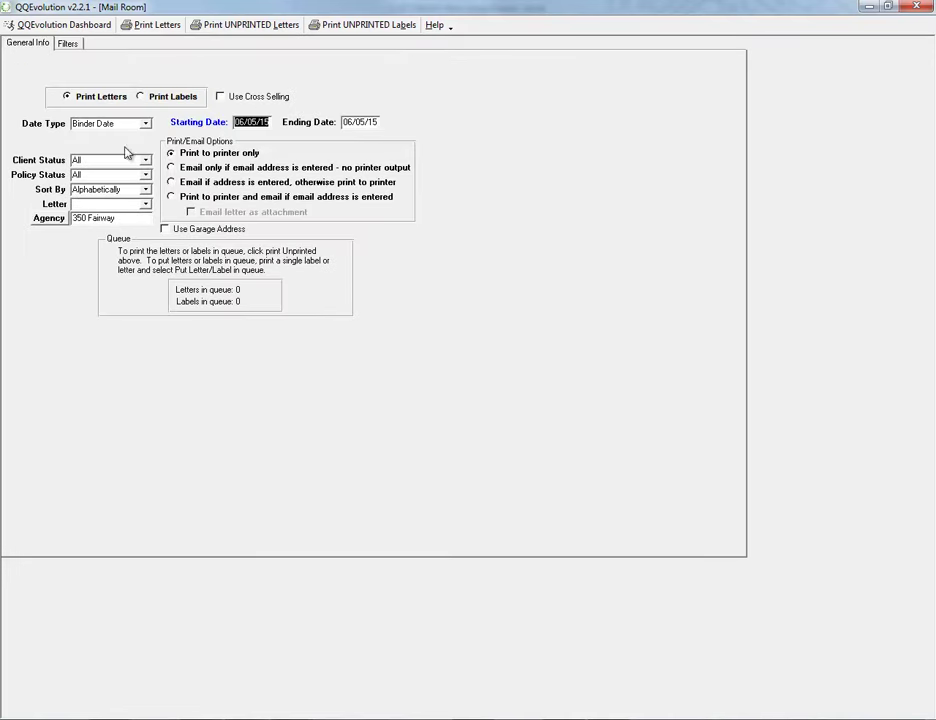
Return to the dashboard, open the Mail Room for HTML letters, and examine its filters and the available HTML letter templates
{"action": "left_click", "coordinate": [55, 28]}
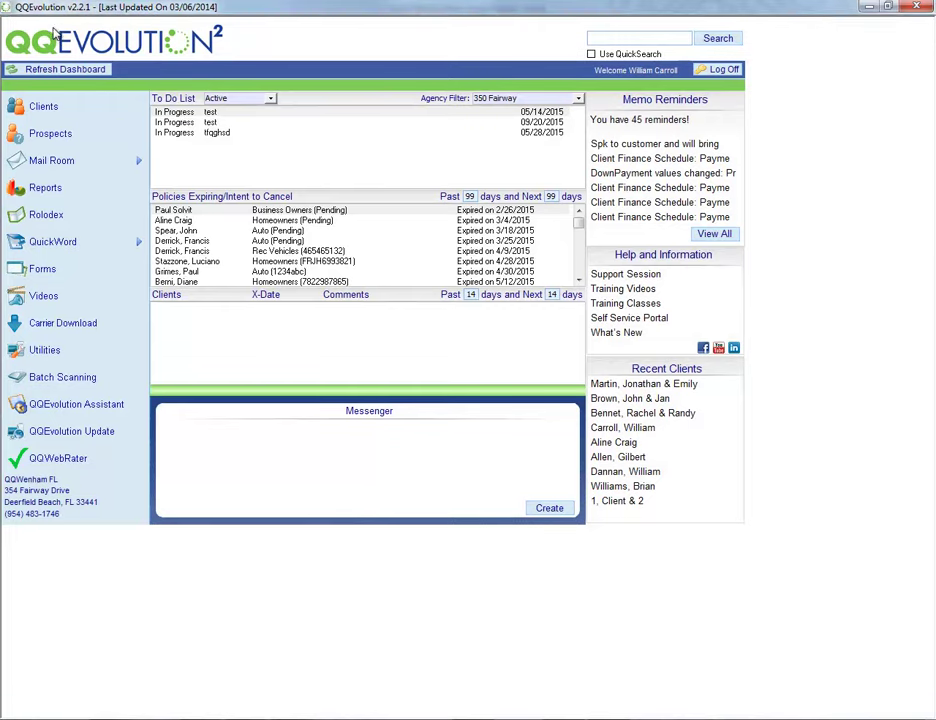
{"action": "left_click", "coordinate": [115, 160]}
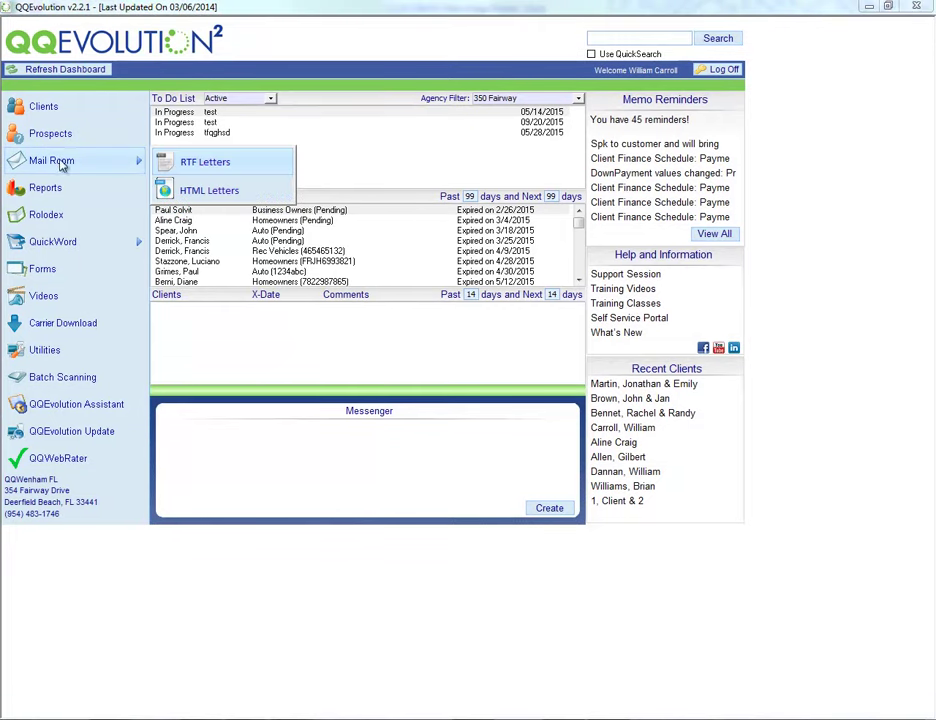
{"action": "left_click", "coordinate": [205, 190]}
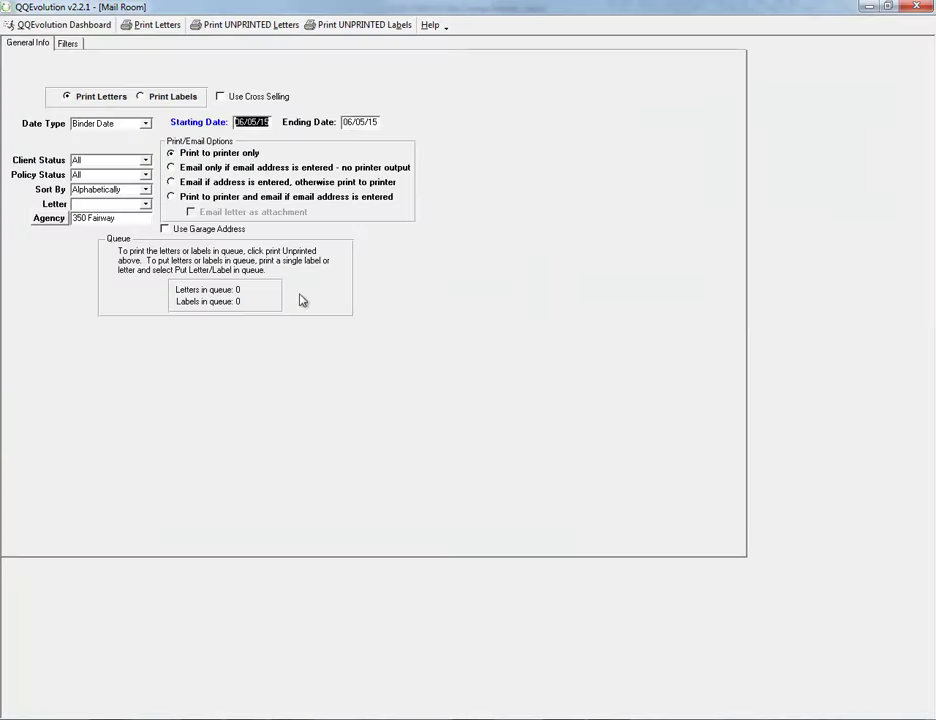
{"action": "left_click", "coordinate": [68, 44]}
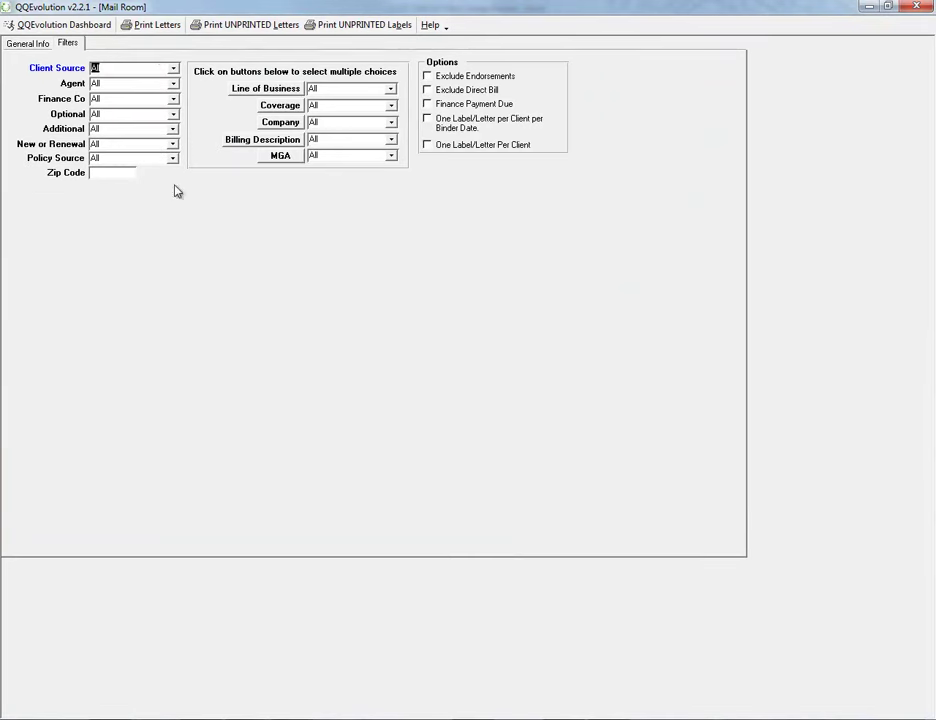
{"action": "left_click", "coordinate": [32, 42]}
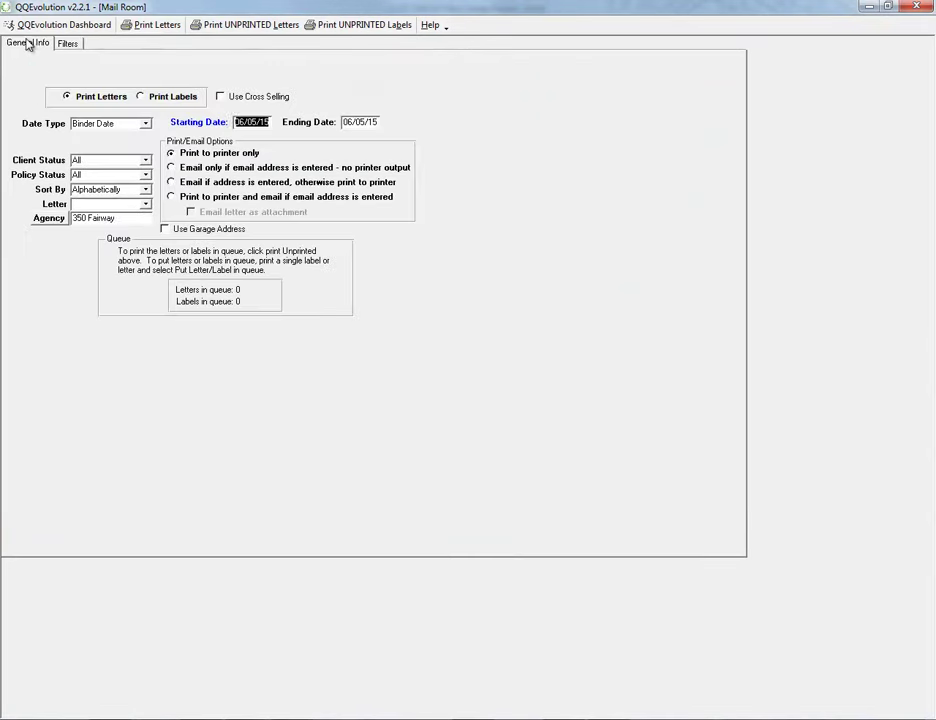
{"action": "left_click", "coordinate": [132, 206]}
{"action": "left_click", "coordinate": [145, 206]}
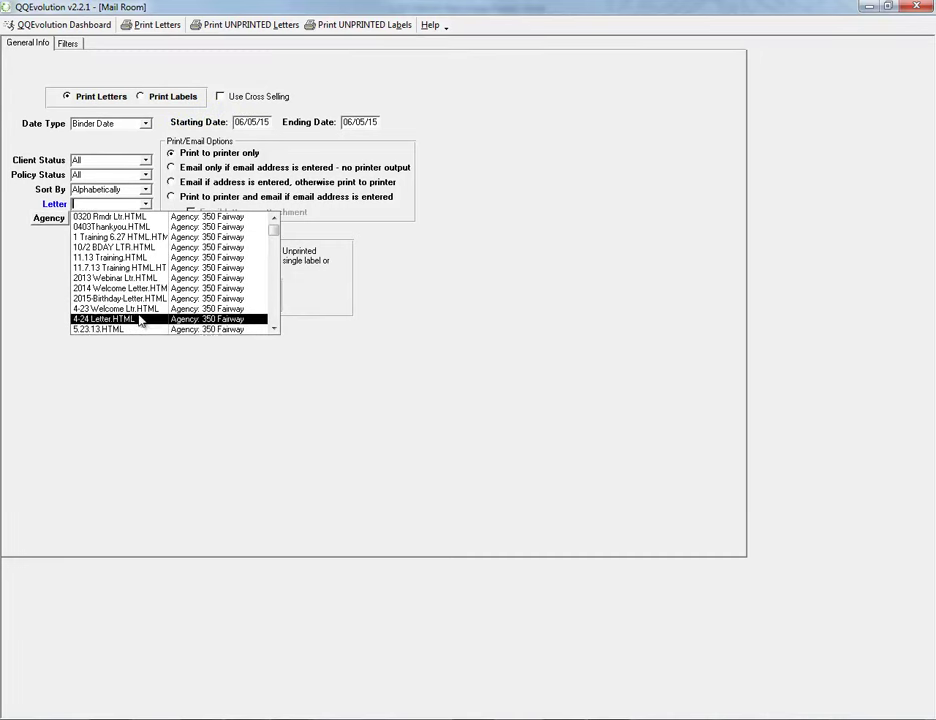
{"action": "scroll", "coordinate": [155, 270], "scroll_direction": "down", "scroll_amount": 4}
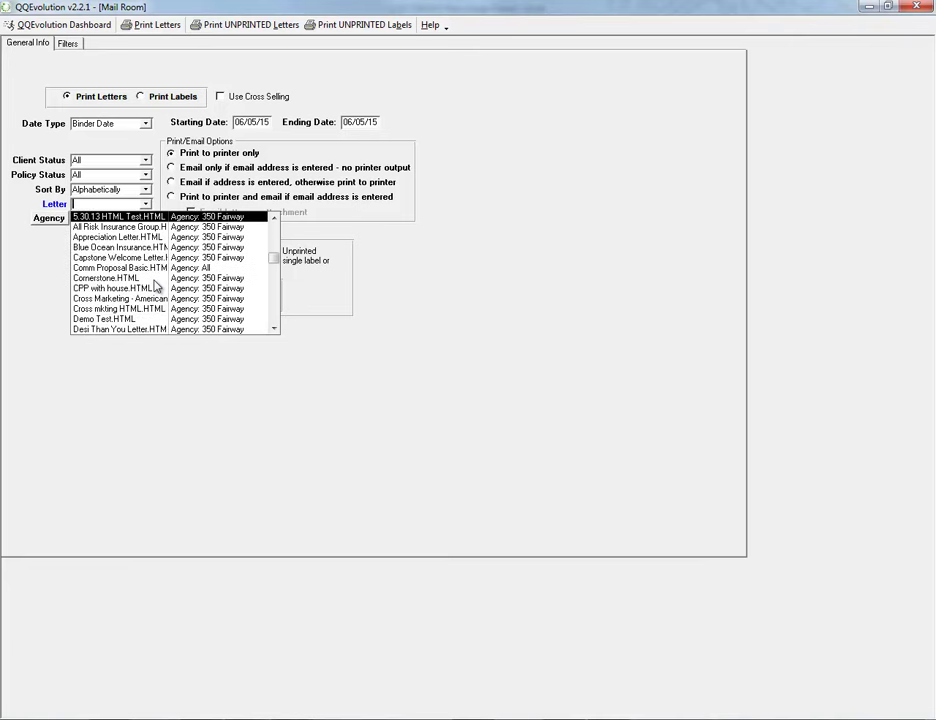
Choose Test Template 123 as the letter for the Mail Room mailing
{"action": "key", "text": "Tab"}
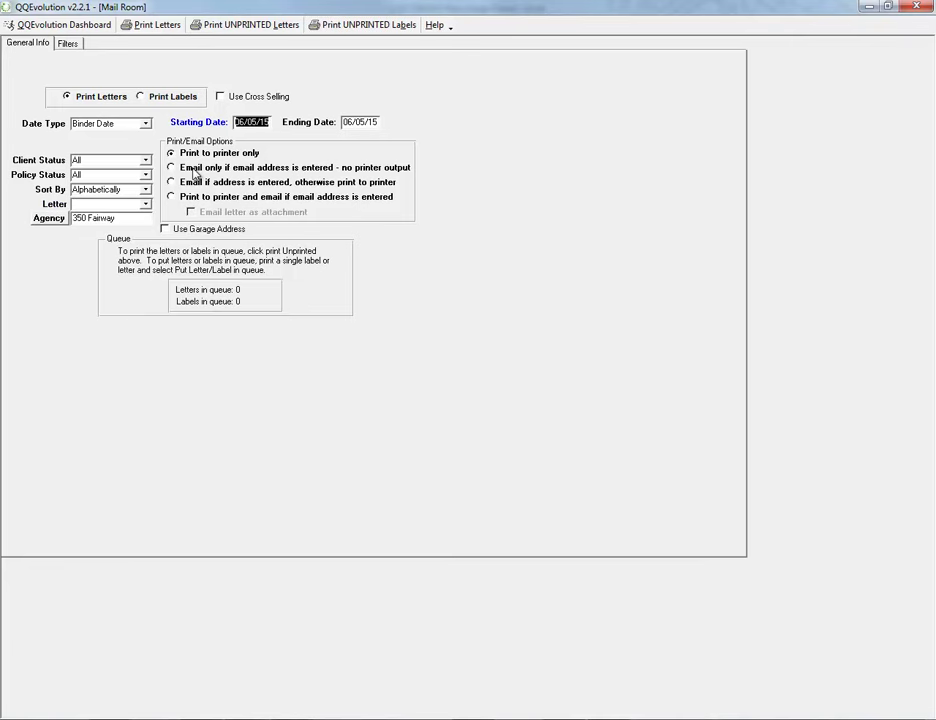
{"action": "left_click", "coordinate": [145, 203]}
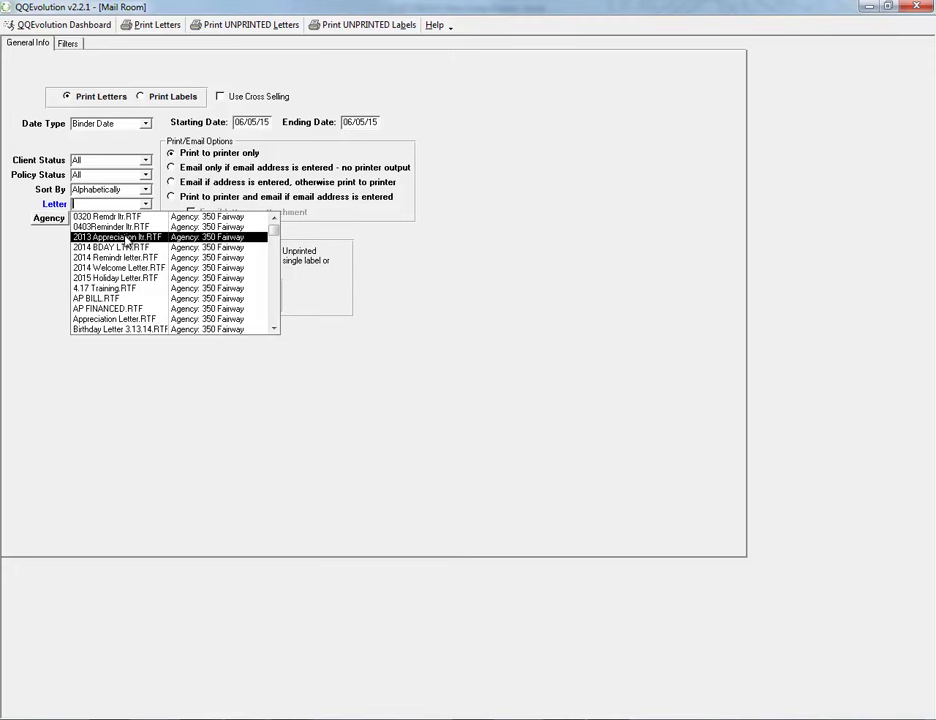
{"action": "type", "text": "test"}
{"action": "key", "text": "Return"}
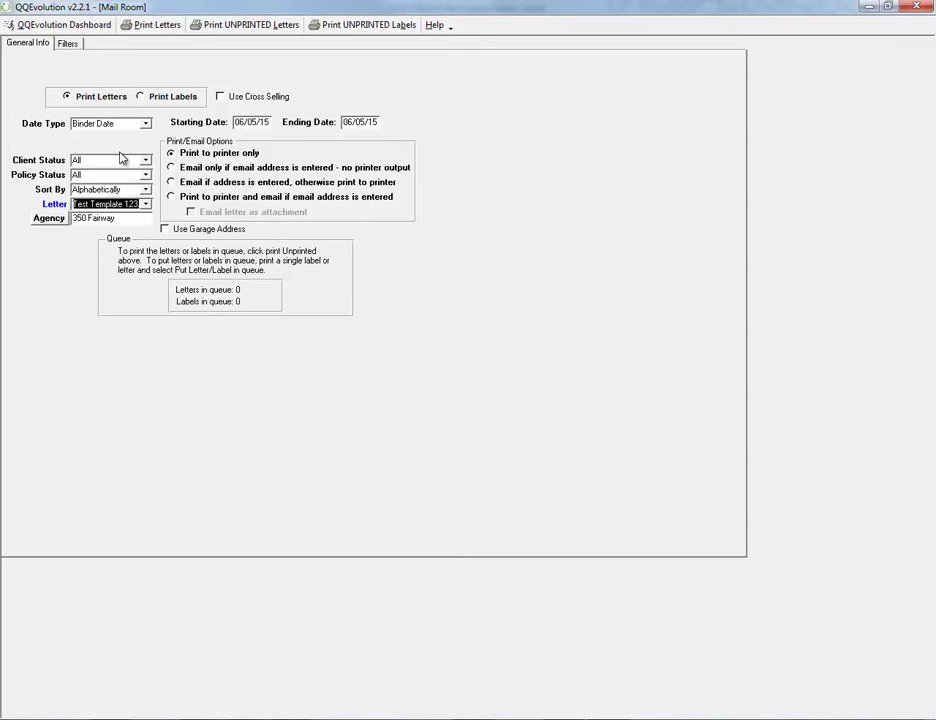
Try cross-selling criteria with Garage and Dealers and General Liability but without Contrctr Equip Float and Crime, using the Expiration date type
{"action": "left_click", "coordinate": [221, 97]}
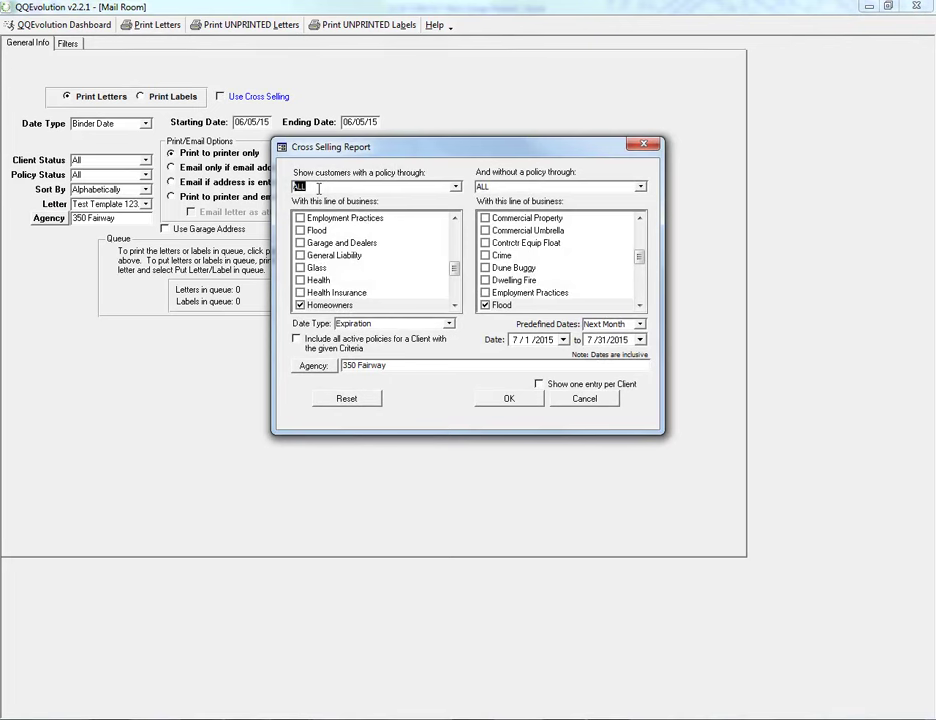
{"action": "left_click", "coordinate": [492, 243]}
{"action": "left_click", "coordinate": [485, 243]}
{"action": "left_click", "coordinate": [485, 256]}
{"action": "left_click", "coordinate": [300, 243]}
{"action": "left_click", "coordinate": [301, 256]}
{"action": "left_click", "coordinate": [449, 324]}
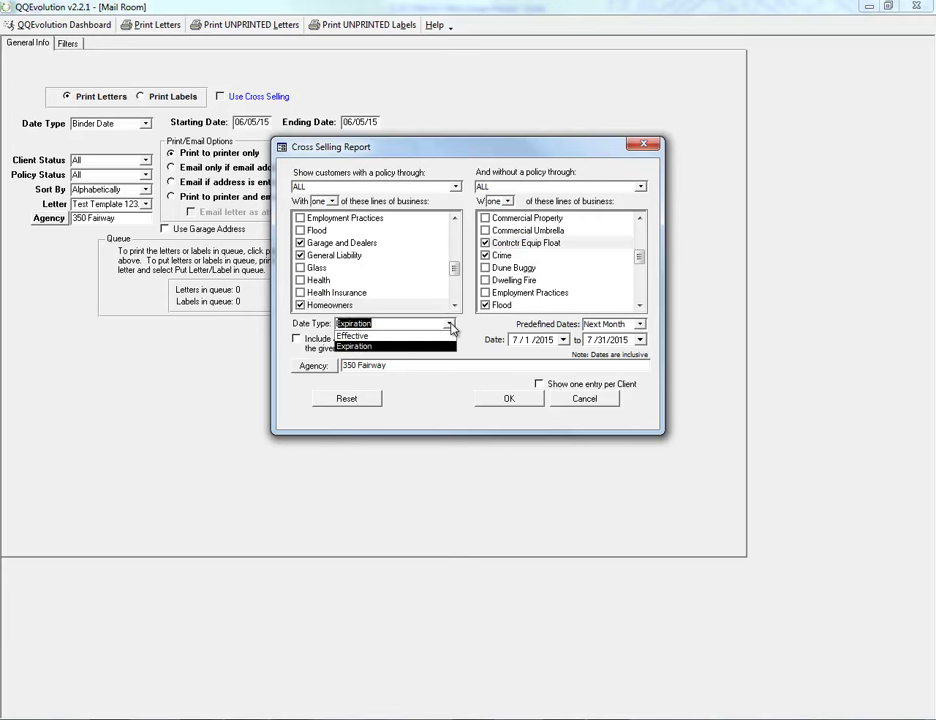
{"action": "left_click", "coordinate": [353, 346]}
{"action": "left_click", "coordinate": [517, 340]}
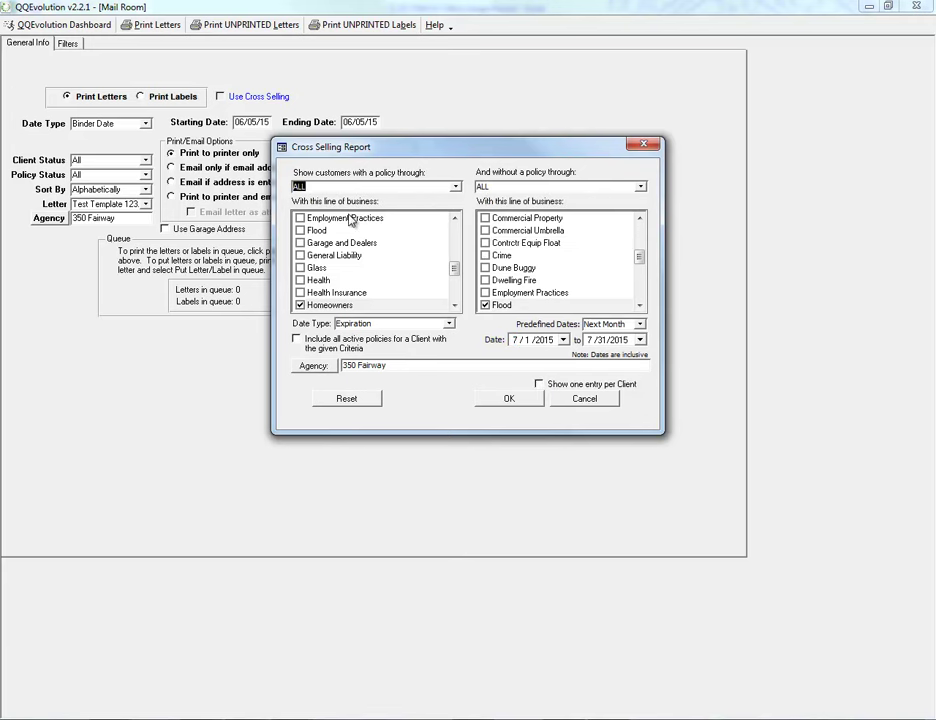
Review the cross-selling criteria for Homeowners customers without Flood, and close the report settings without applying them
{"action": "left_click", "coordinate": [318, 305]}
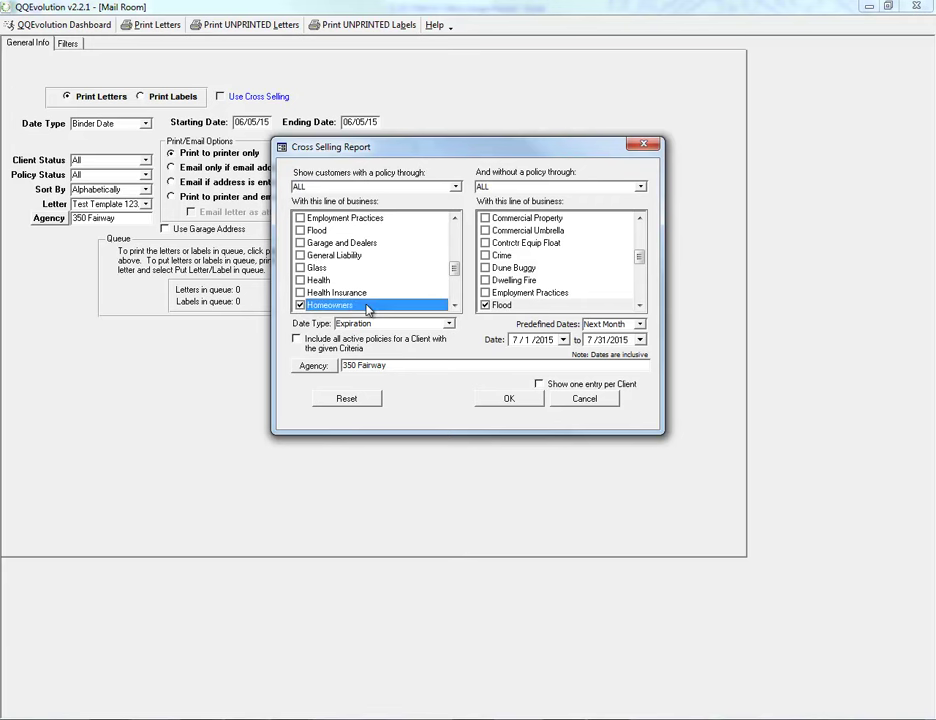
{"action": "left_click", "coordinate": [504, 307]}
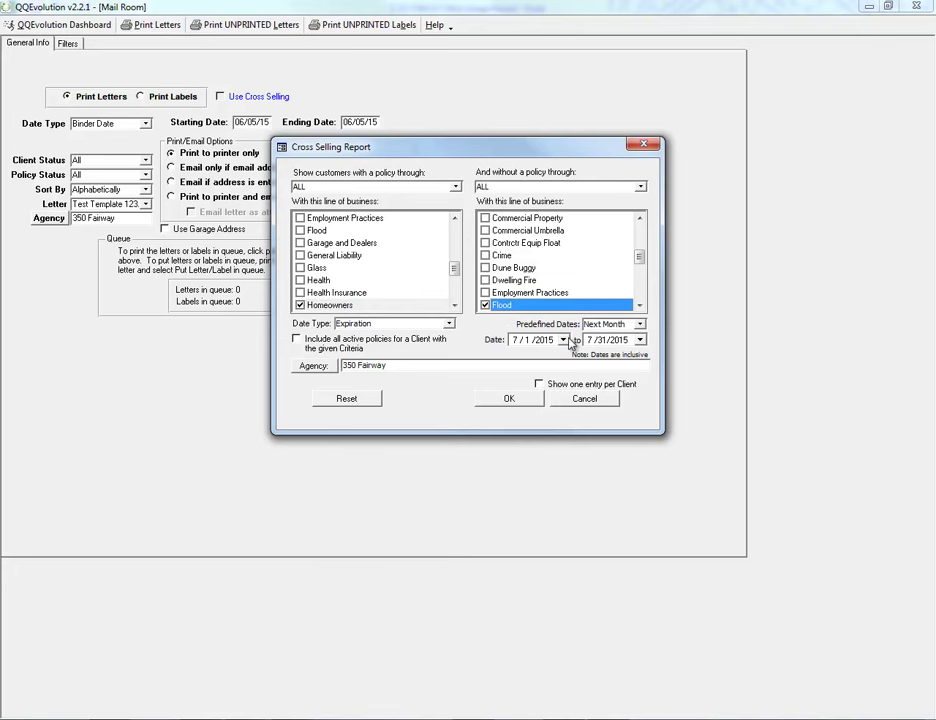
{"action": "key", "text": "Escape"}
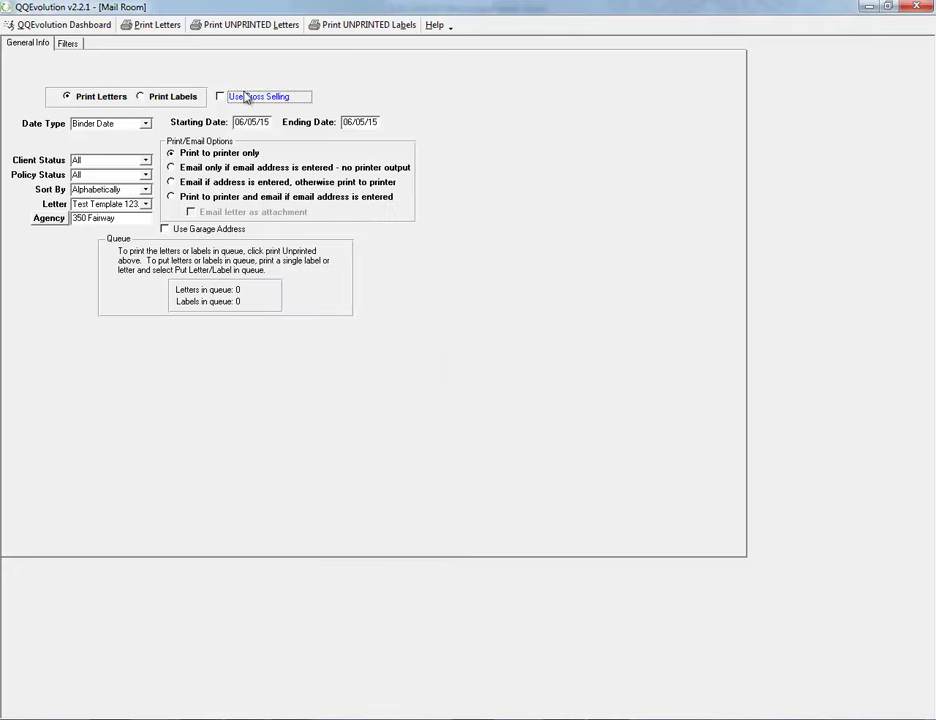
Set the mailing's date type to Effective Date with a starting date of 01/05/15
{"action": "left_click", "coordinate": [146, 124]}
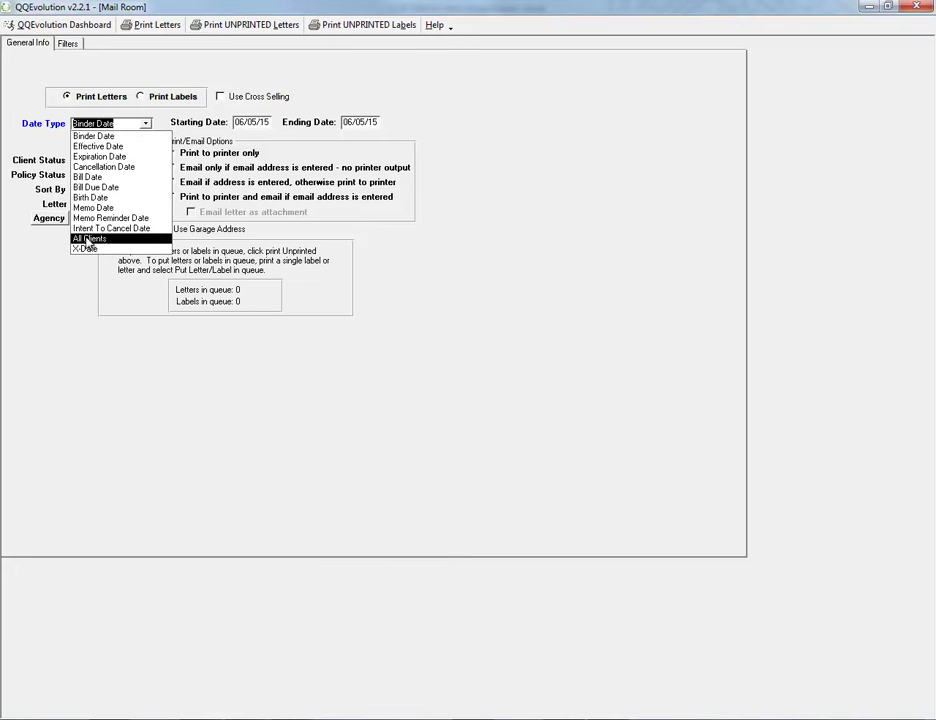
{"action": "left_click", "coordinate": [97, 240]}
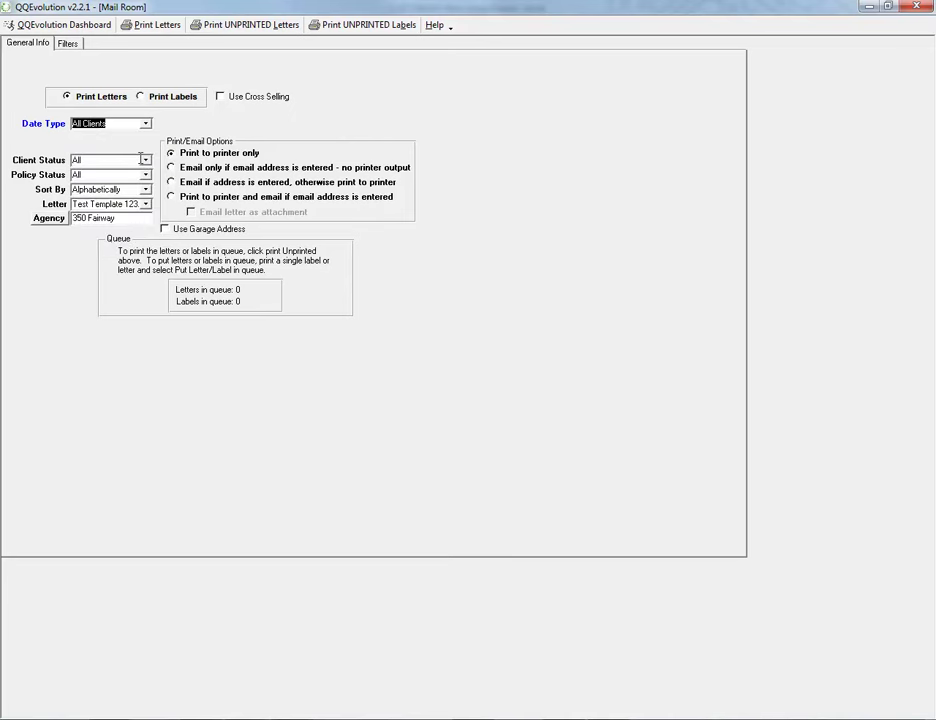
{"action": "left_click", "coordinate": [106, 123]}
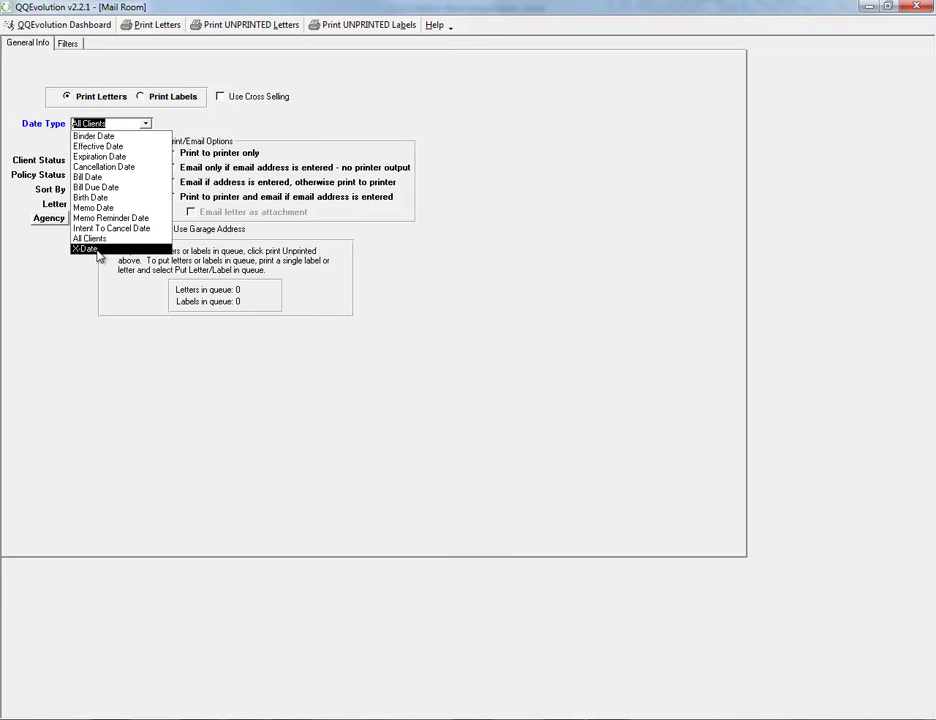
{"action": "left_click", "coordinate": [98, 146]}
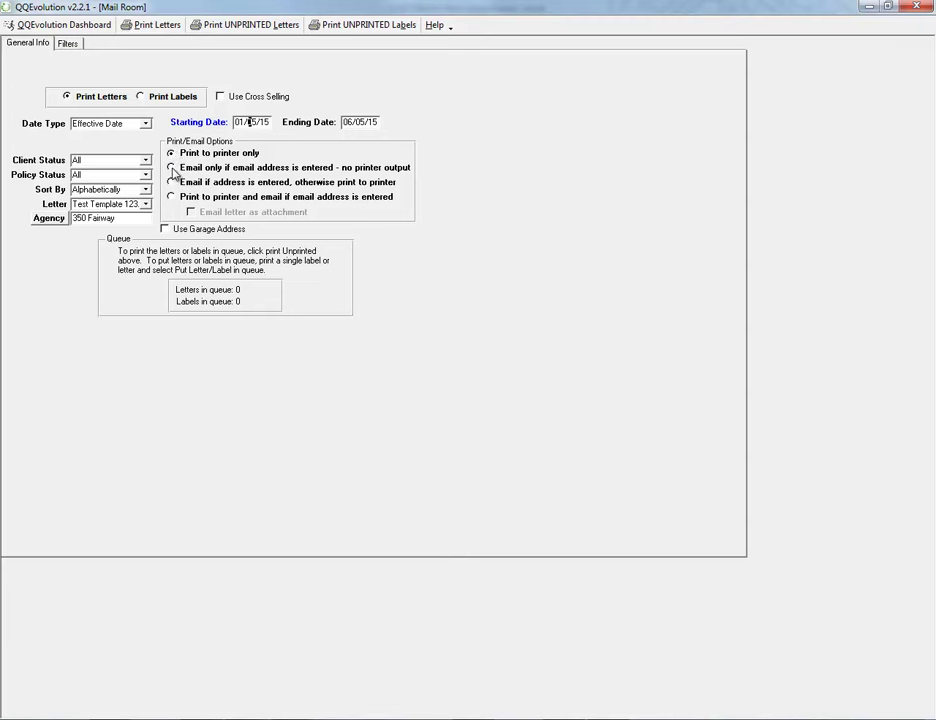
Set the output to print and also email if an email address is entered, with the letter emailed as an attachment
{"action": "left_click", "coordinate": [171, 168]}
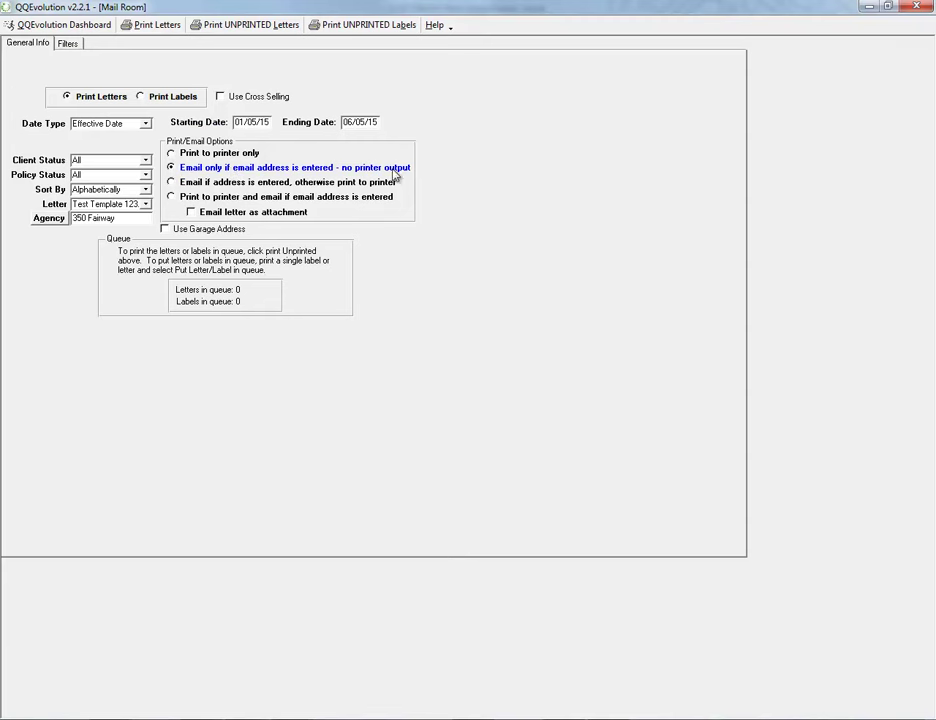
{"action": "left_click", "coordinate": [171, 182]}
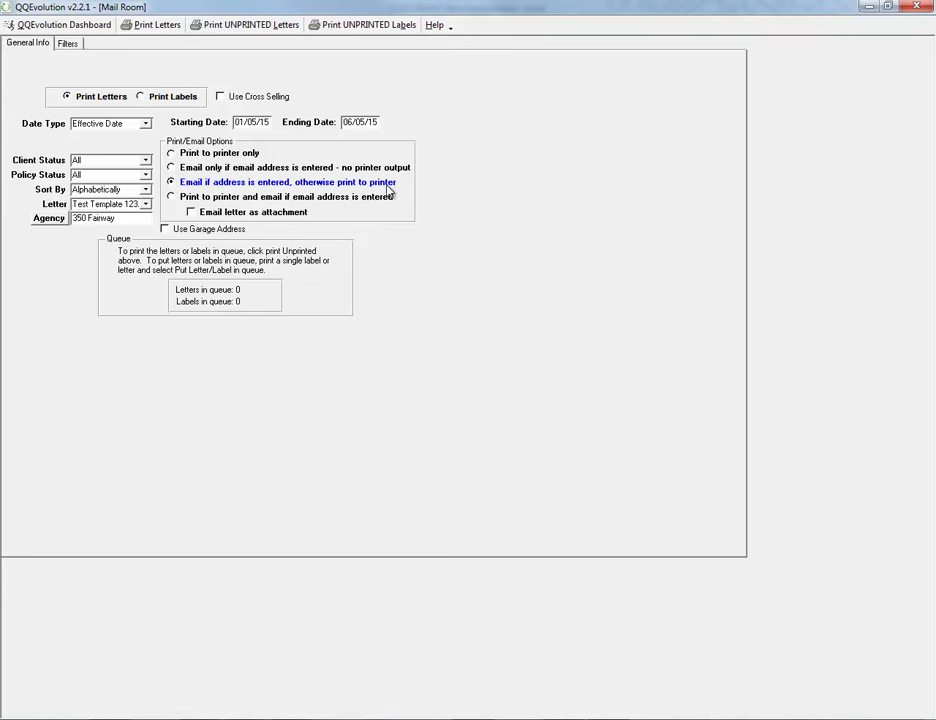
{"action": "left_click", "coordinate": [171, 197]}
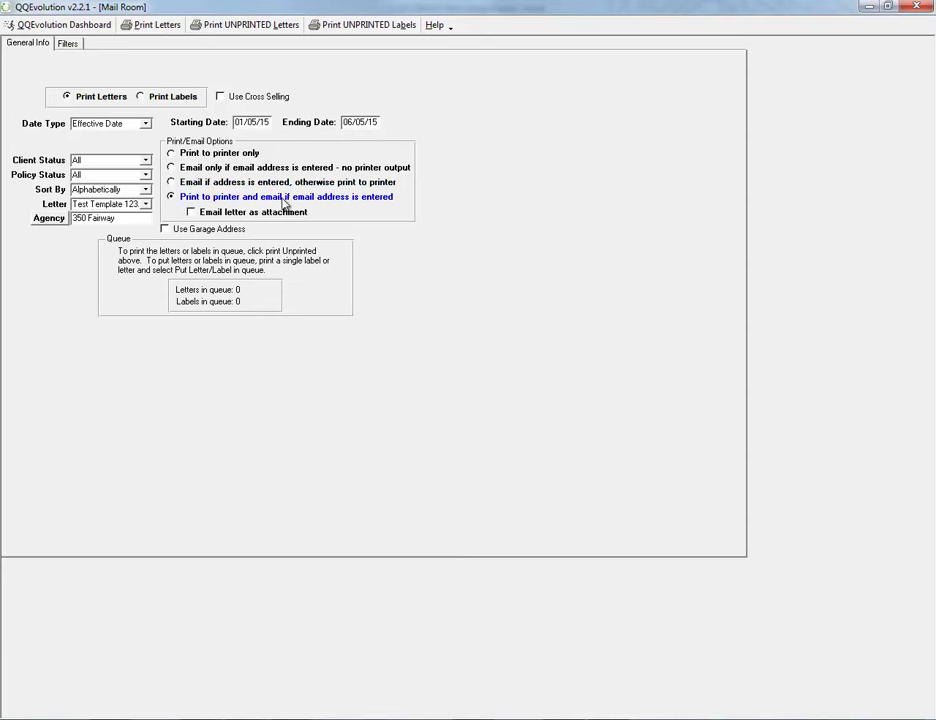
{"action": "left_click", "coordinate": [191, 213]}
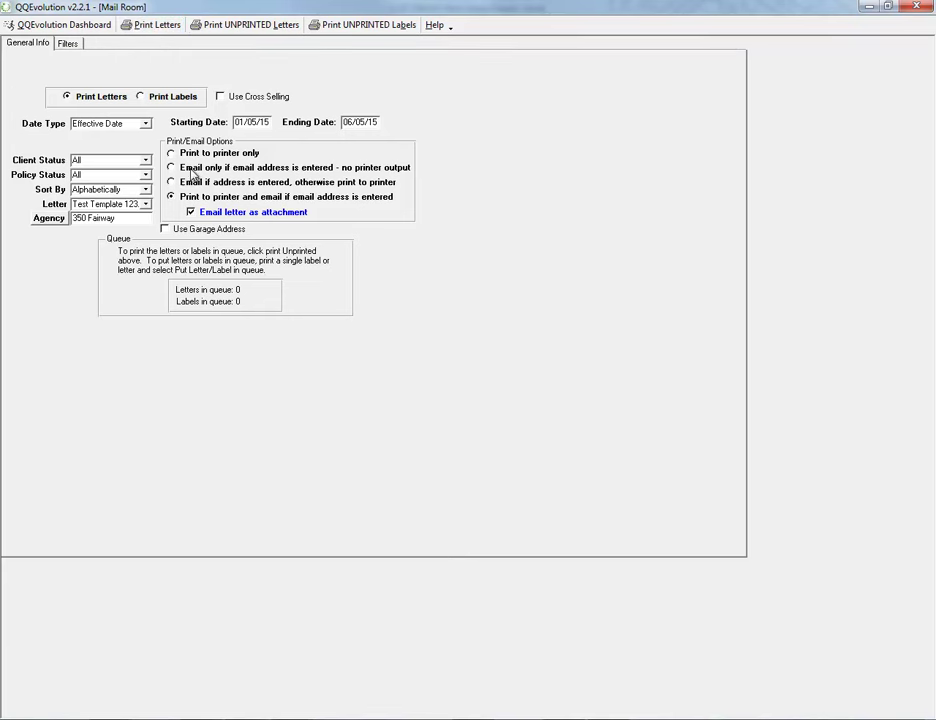
Limit the mailing to Active clients with Active policies, sorted alphabetically
{"action": "left_click", "coordinate": [146, 161]}
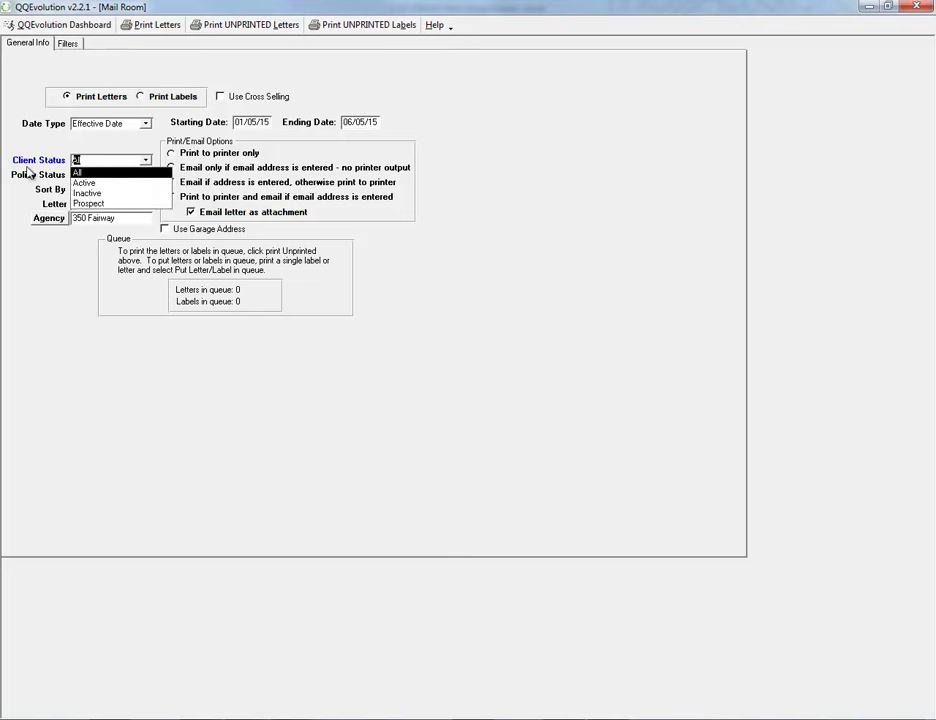
{"action": "left_click", "coordinate": [80, 183]}
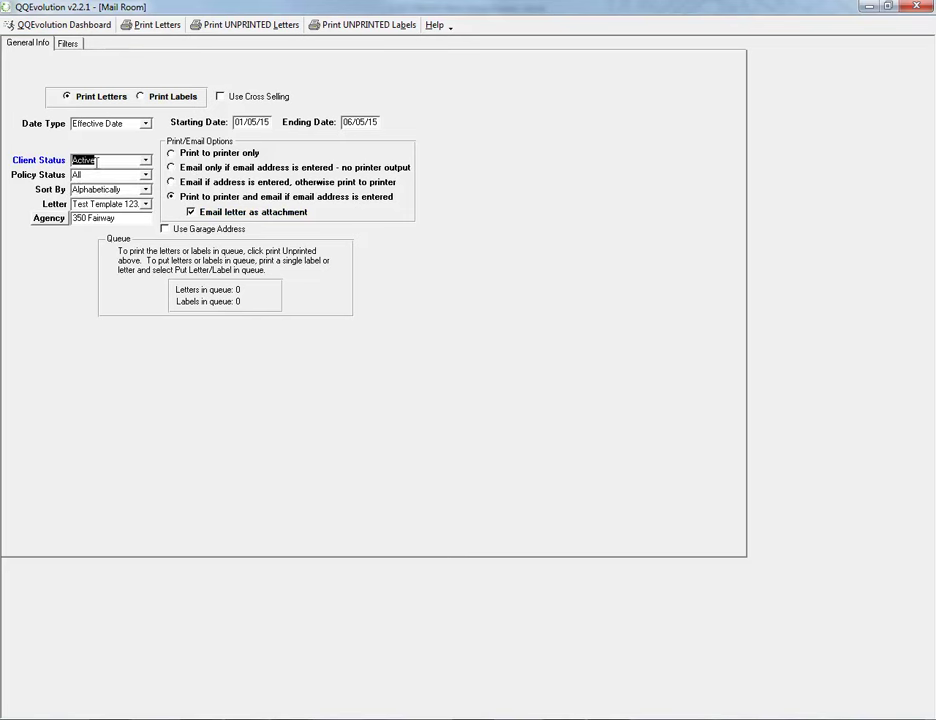
{"action": "left_click", "coordinate": [146, 175]}
{"action": "left_click", "coordinate": [92, 207]}
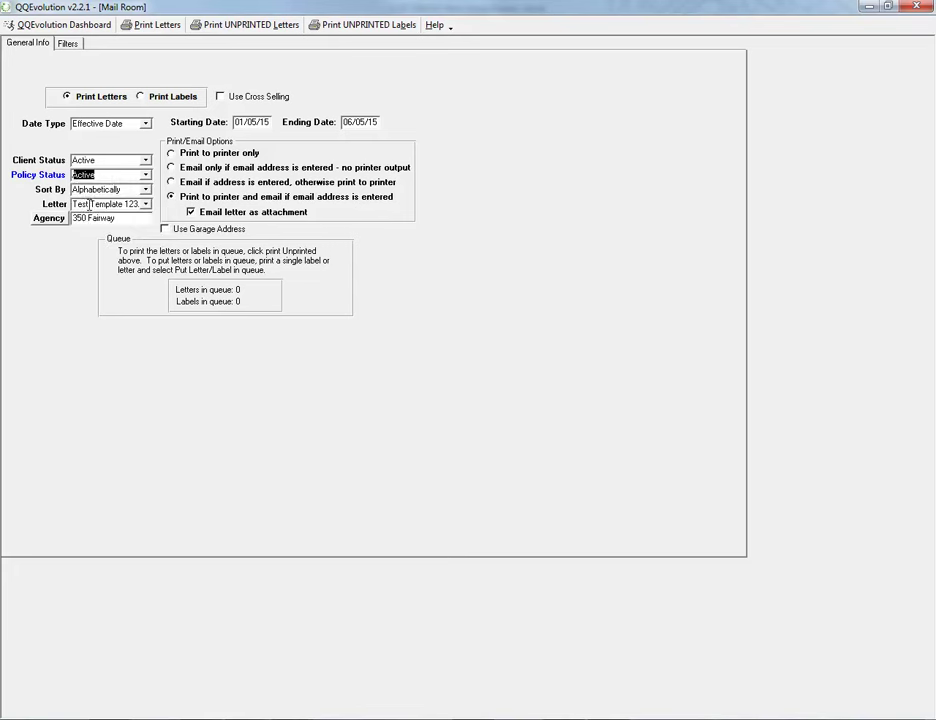
{"action": "left_click", "coordinate": [145, 190]}
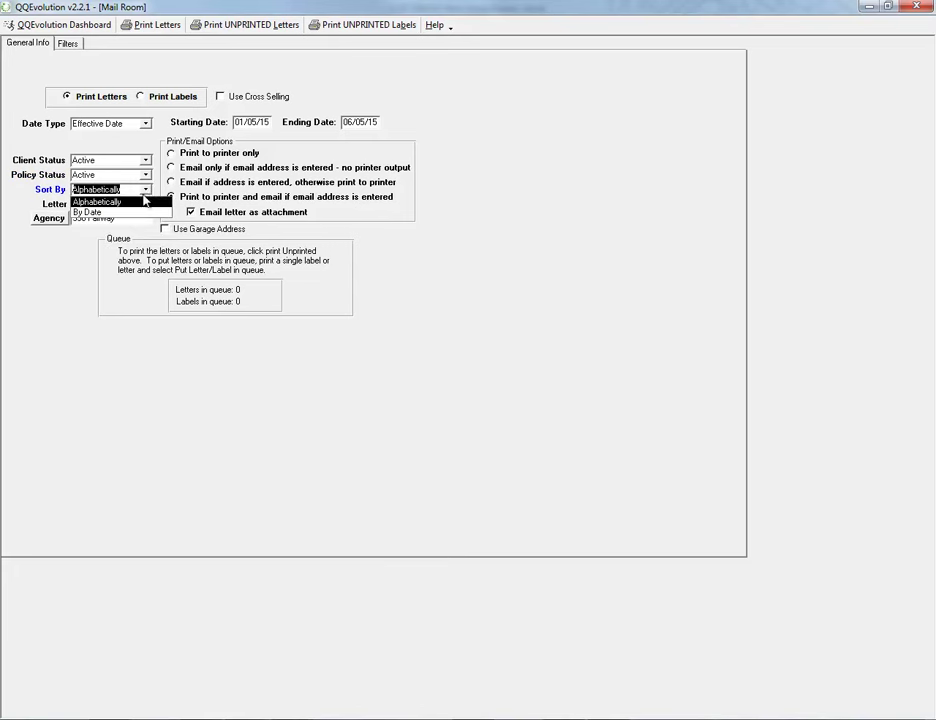
{"action": "left_click", "coordinate": [82, 204]}
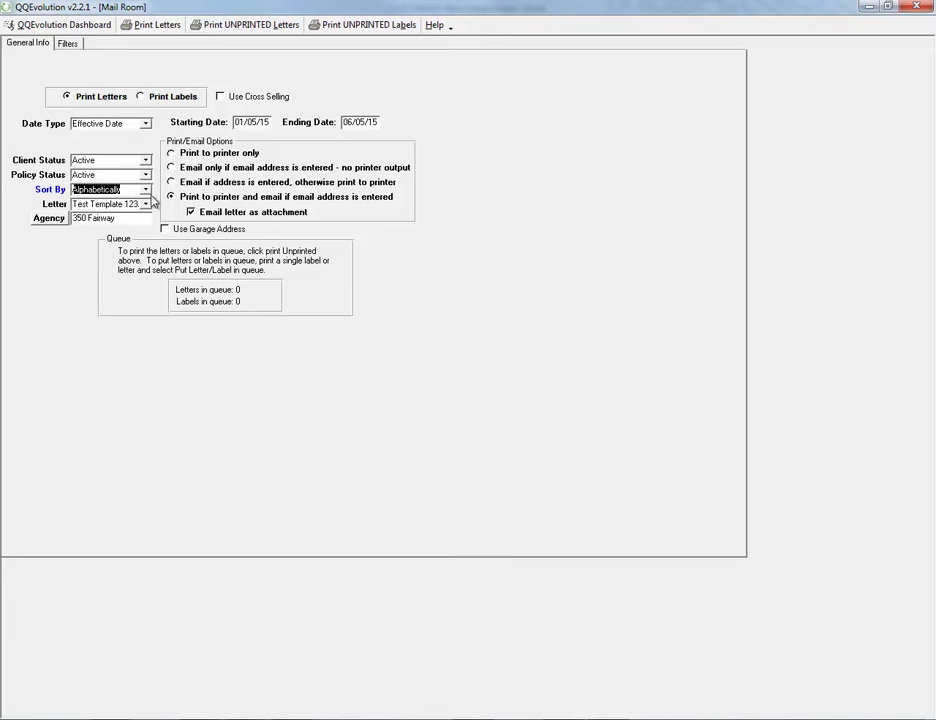
Open the mailing filters and examine the Policy Source, New or Renewal, Optional, Additional, Finance Co and Agent choices
{"action": "left_click", "coordinate": [68, 46]}
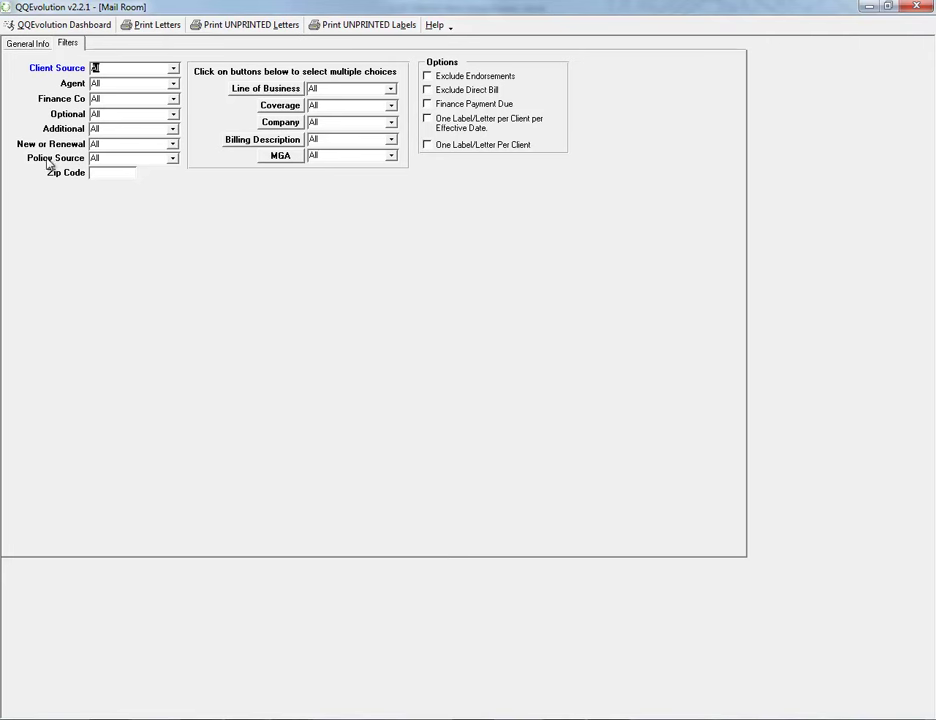
{"action": "left_click", "coordinate": [173, 160]}
{"action": "left_click", "coordinate": [174, 164]}
{"action": "left_click", "coordinate": [175, 146]}
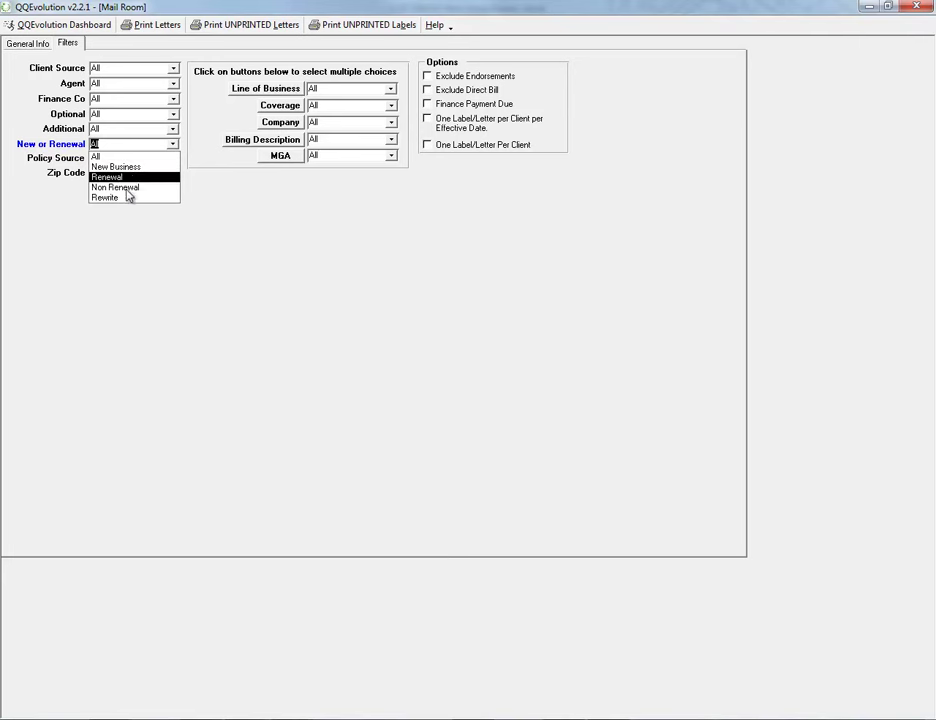
{"action": "left_click", "coordinate": [58, 119]}
{"action": "left_click", "coordinate": [174, 116]}
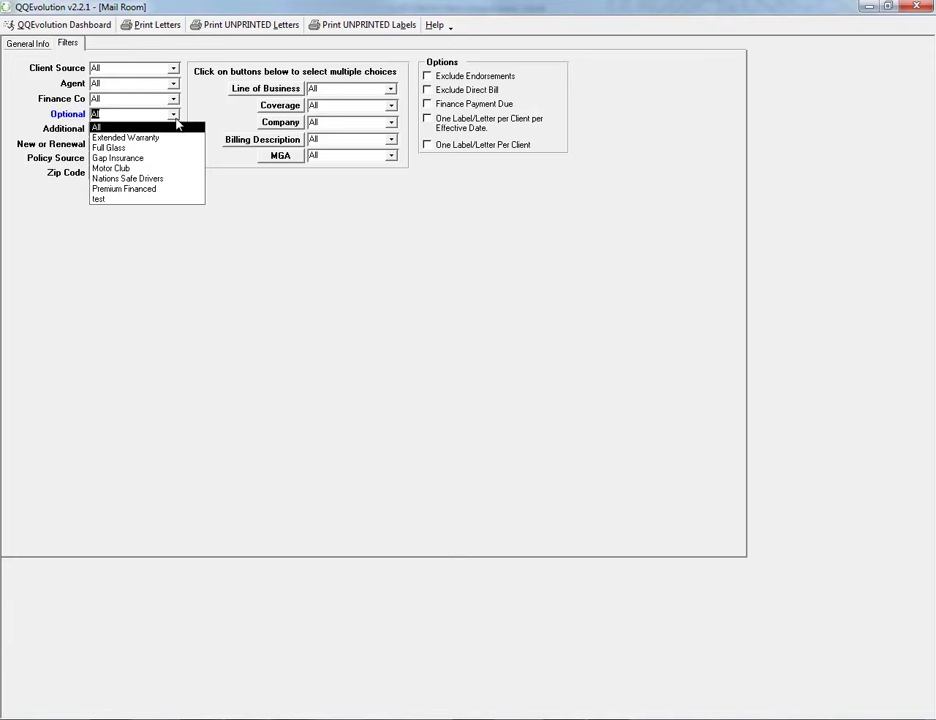
{"action": "left_click", "coordinate": [177, 127]}
{"action": "left_click", "coordinate": [173, 129]}
{"action": "left_click", "coordinate": [173, 129]}
{"action": "left_click", "coordinate": [174, 100]}
{"action": "left_click", "coordinate": [174, 101]}
{"action": "left_click", "coordinate": [174, 85]}
{"action": "left_click", "coordinate": [174, 85]}
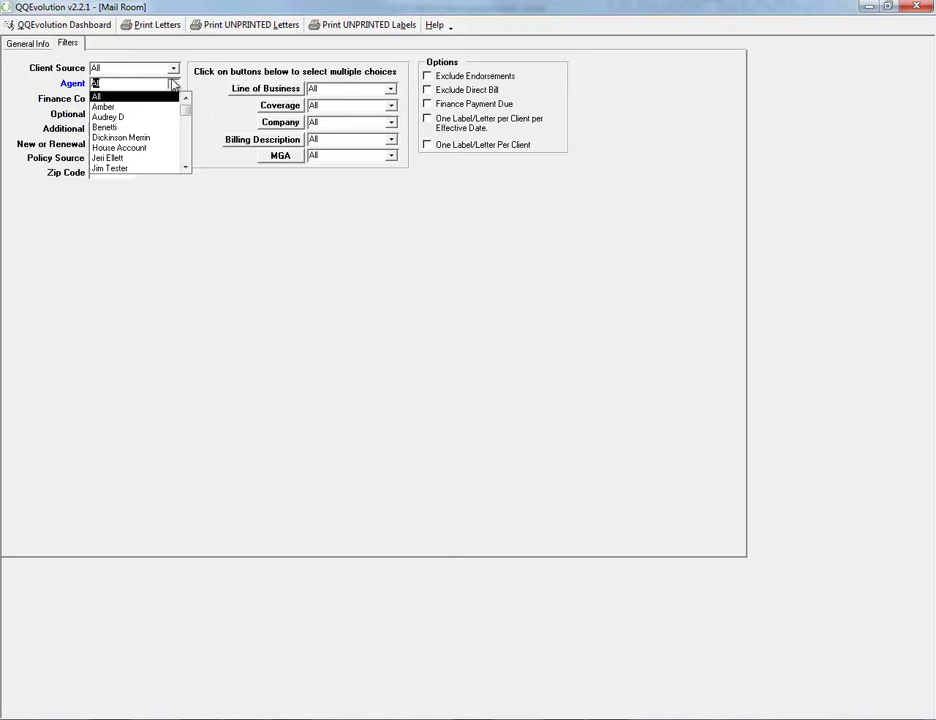
{"action": "left_click", "coordinate": [174, 85]}
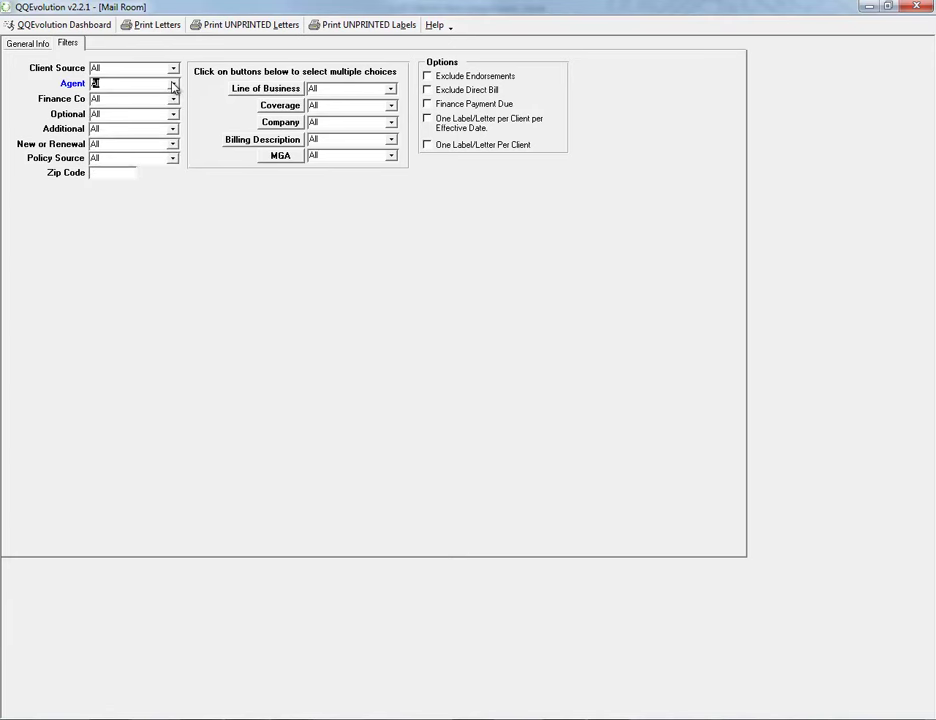
Examine the Line of Business, Billing Description and MGA filter choices
{"action": "left_click", "coordinate": [391, 89]}
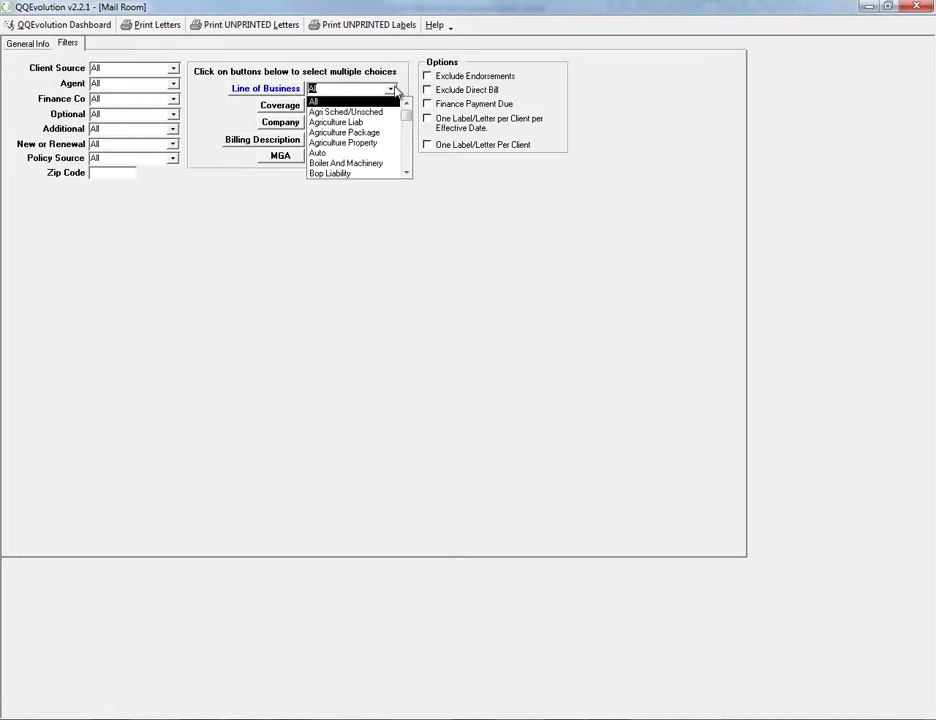
{"action": "left_click", "coordinate": [396, 90]}
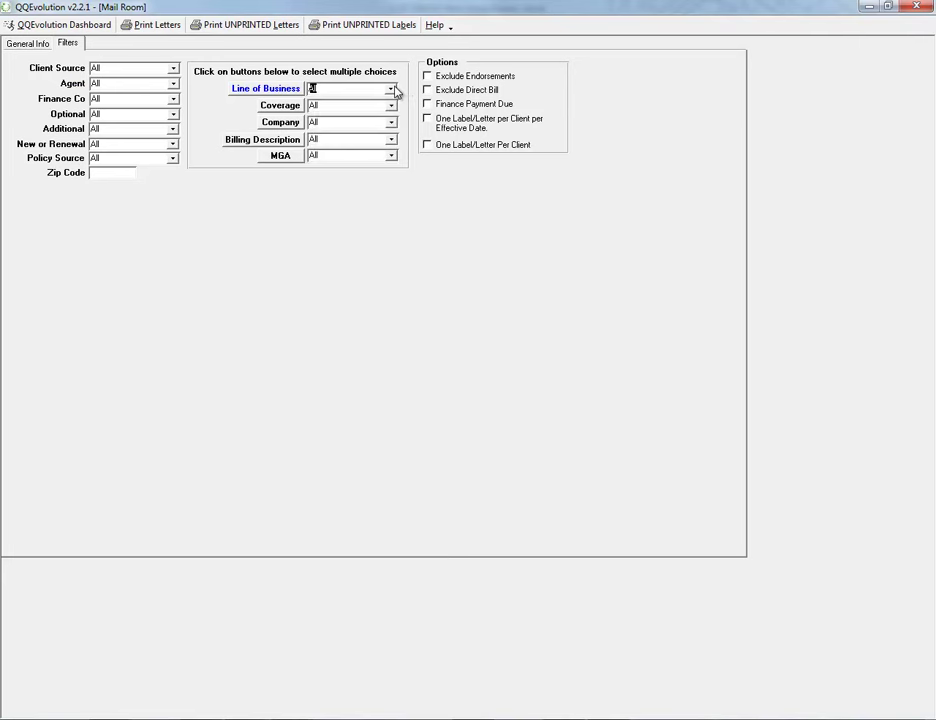
{"action": "left_click", "coordinate": [391, 140]}
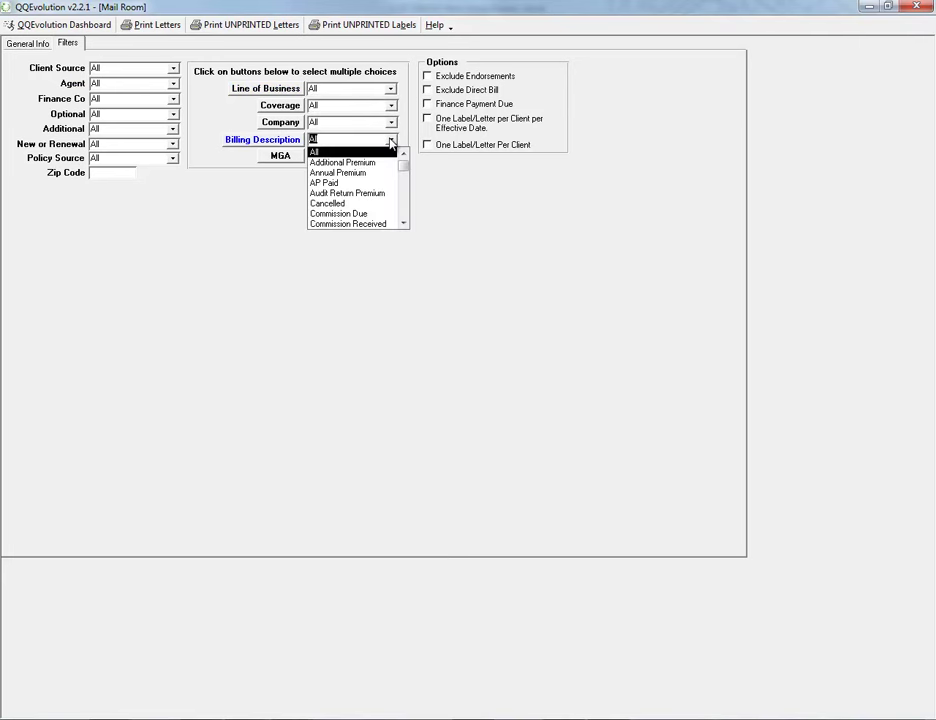
{"action": "left_click", "coordinate": [391, 143]}
{"action": "left_click", "coordinate": [392, 157]}
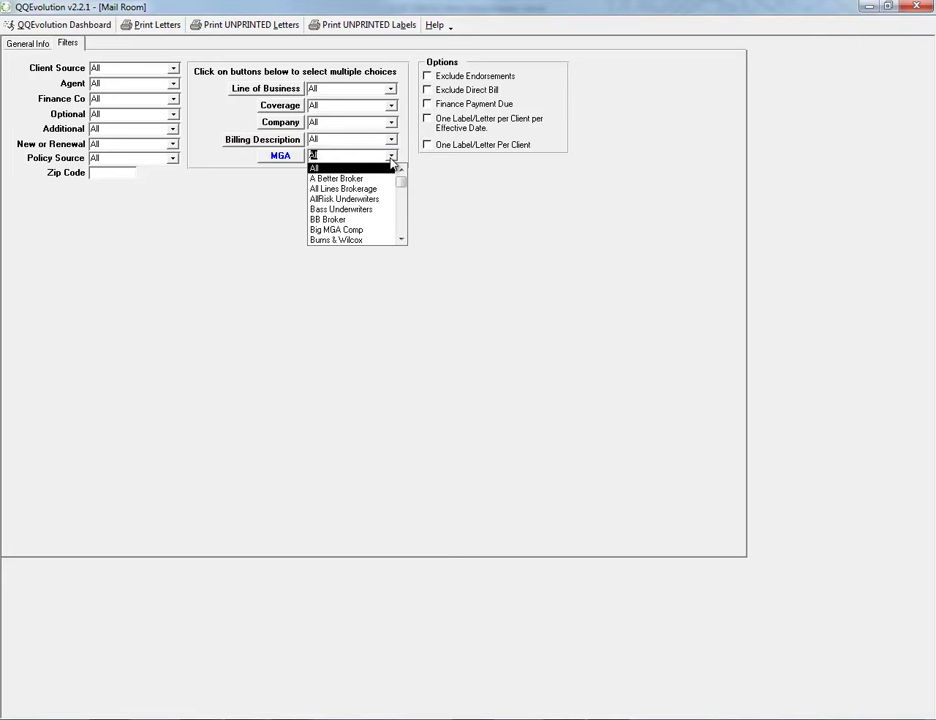
{"action": "left_click", "coordinate": [392, 160]}
{"action": "left_click", "coordinate": [392, 90]}
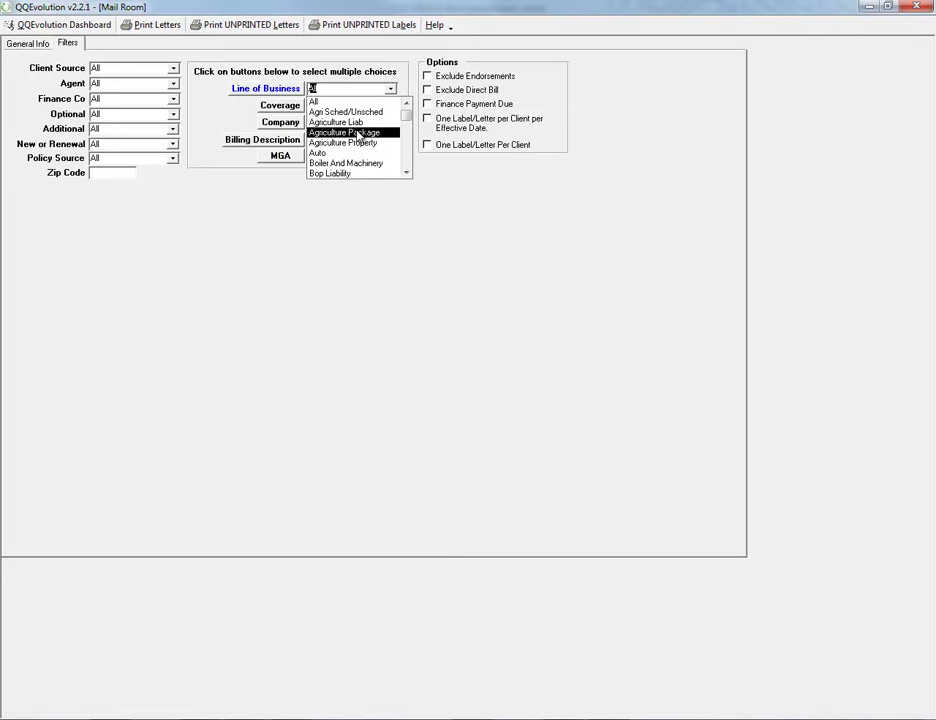
{"action": "left_click", "coordinate": [242, 107]}
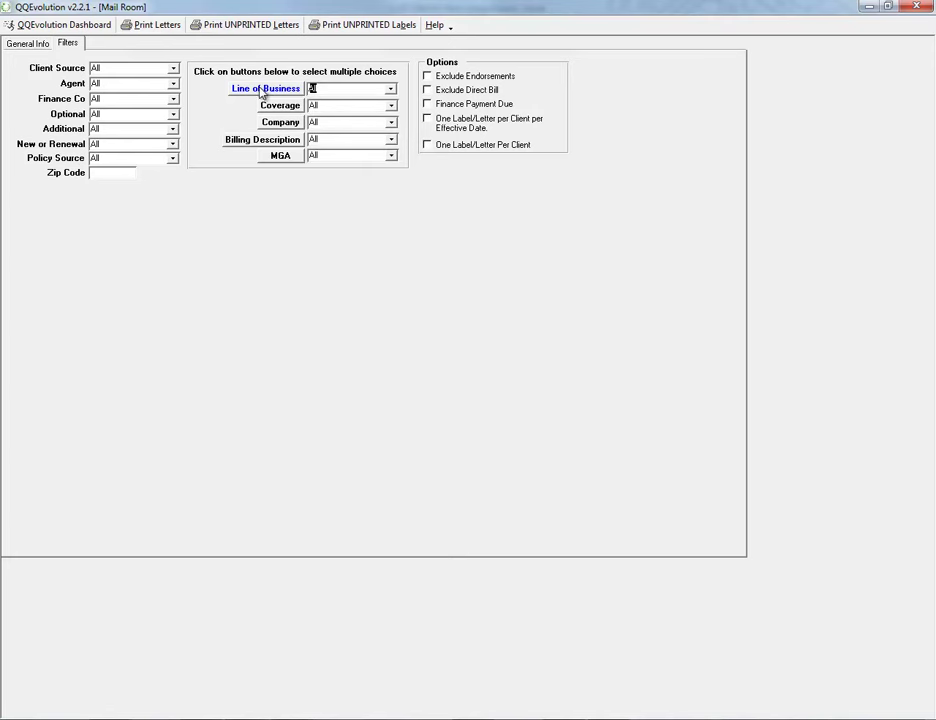
Try to filter the Line of Business to Agriculture Liab, Agriculture Property, Boiler And Machinery, Builders Risk and Commercial Auto
{"action": "left_click", "coordinate": [271, 92]}
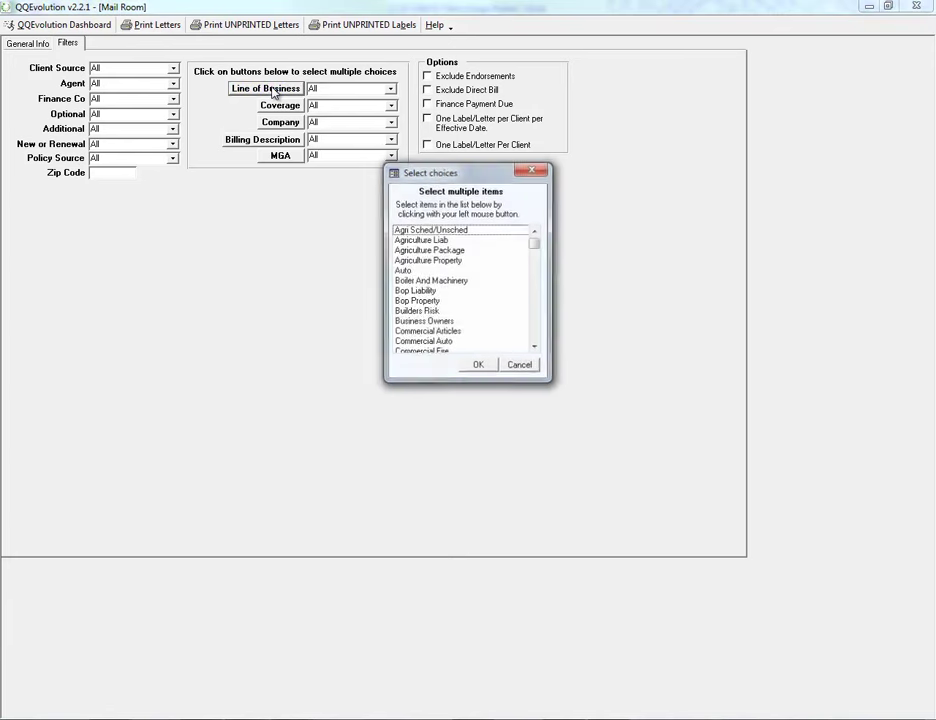
{"action": "left_click", "coordinate": [420, 241]}
{"action": "left_click", "coordinate": [424, 261]}
{"action": "left_click", "coordinate": [413, 282]}
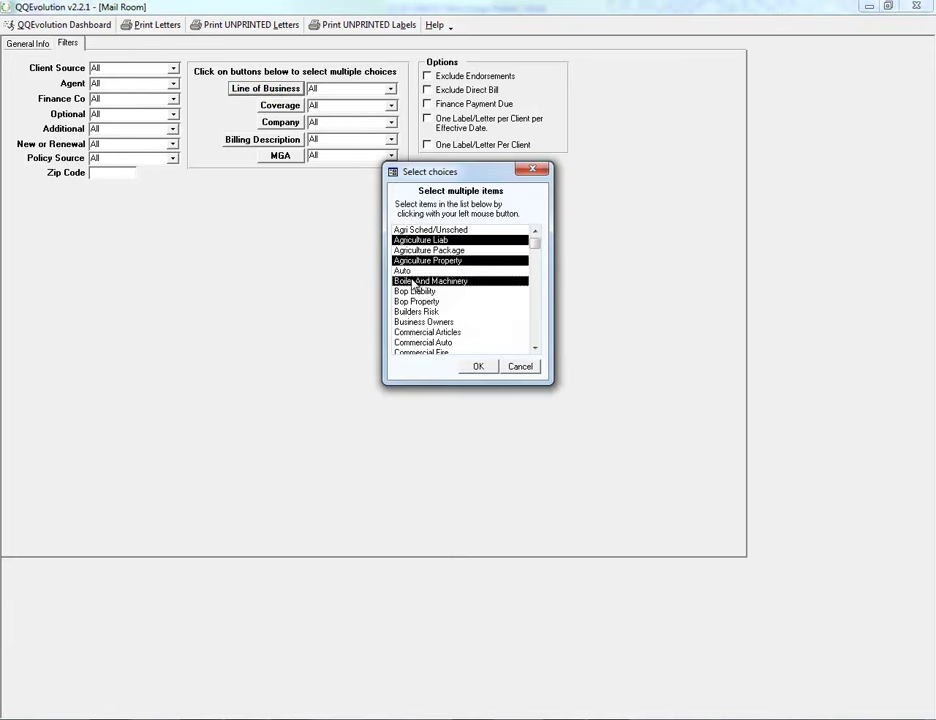
{"action": "left_click", "coordinate": [414, 311]}
{"action": "left_click", "coordinate": [418, 342]}
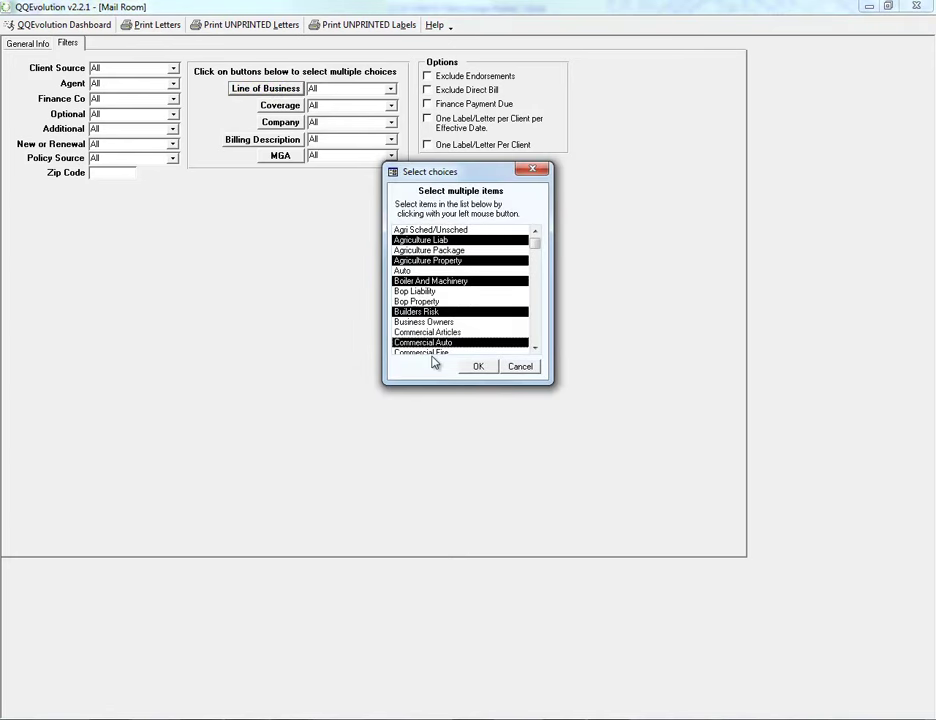
{"action": "left_click", "coordinate": [478, 366]}
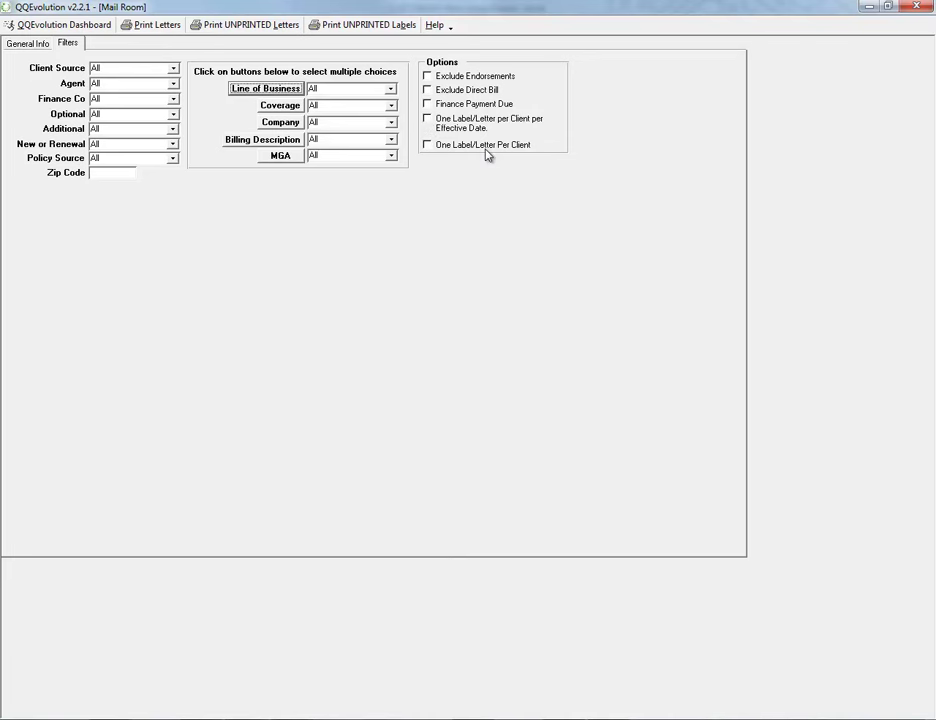
Generate the letters for the mailing with the general settings and page through the preview to the last letter
{"action": "left_click", "coordinate": [28, 43]}
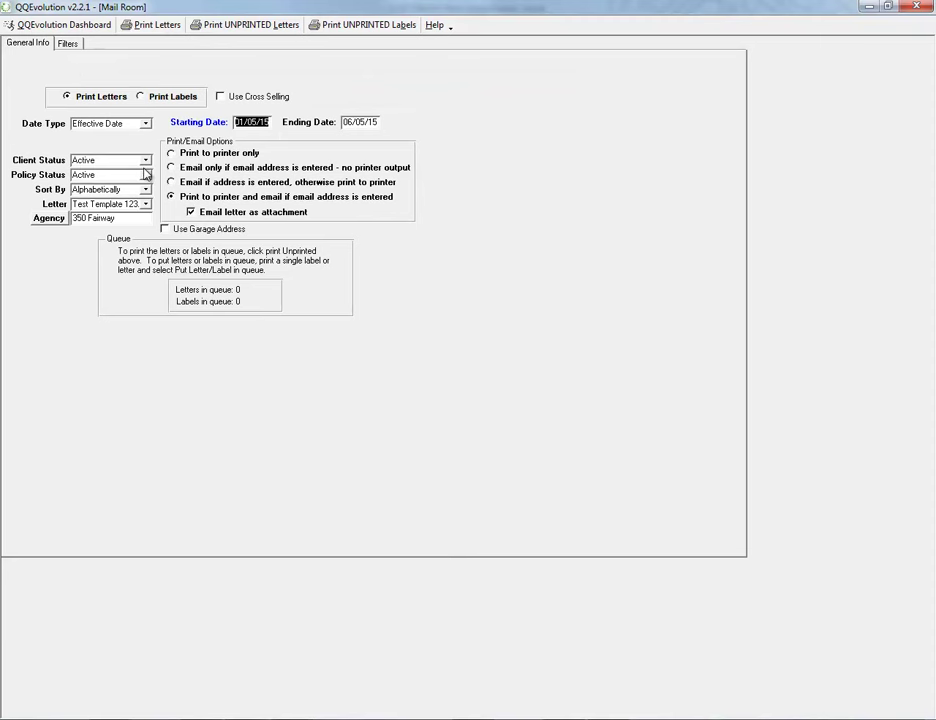
{"action": "left_click", "coordinate": [145, 30]}
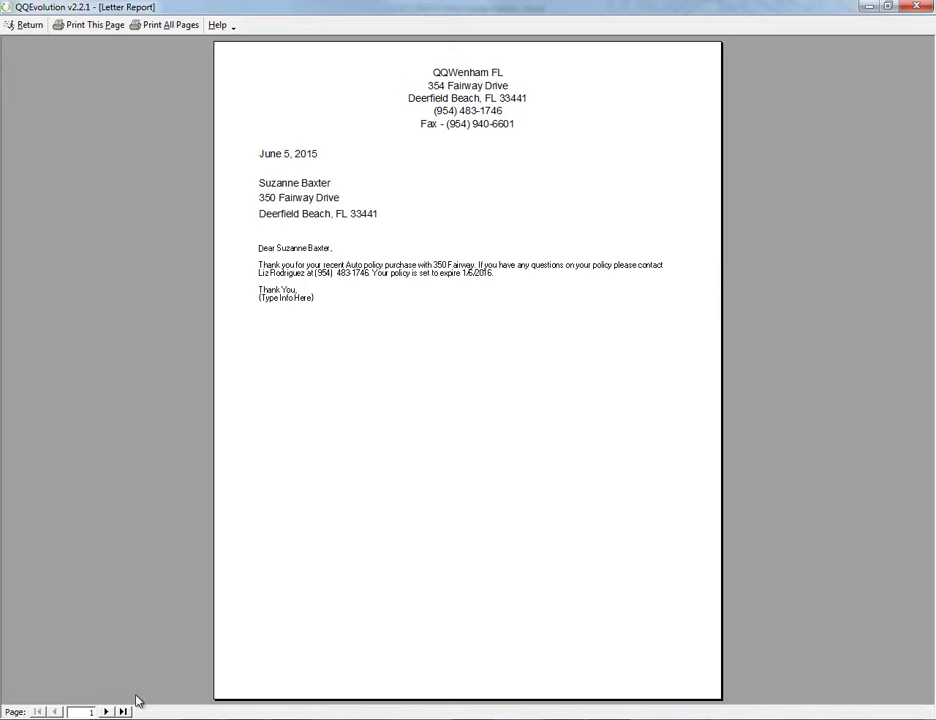
{"action": "left_click", "coordinate": [107, 712]}
{"action": "left_click", "coordinate": [107, 712]}
{"action": "left_click", "coordinate": [107, 712]}
{"action": "left_click", "coordinate": [107, 712]}
{"action": "left_click", "coordinate": [107, 712]}
{"action": "left_click", "coordinate": [107, 712]}
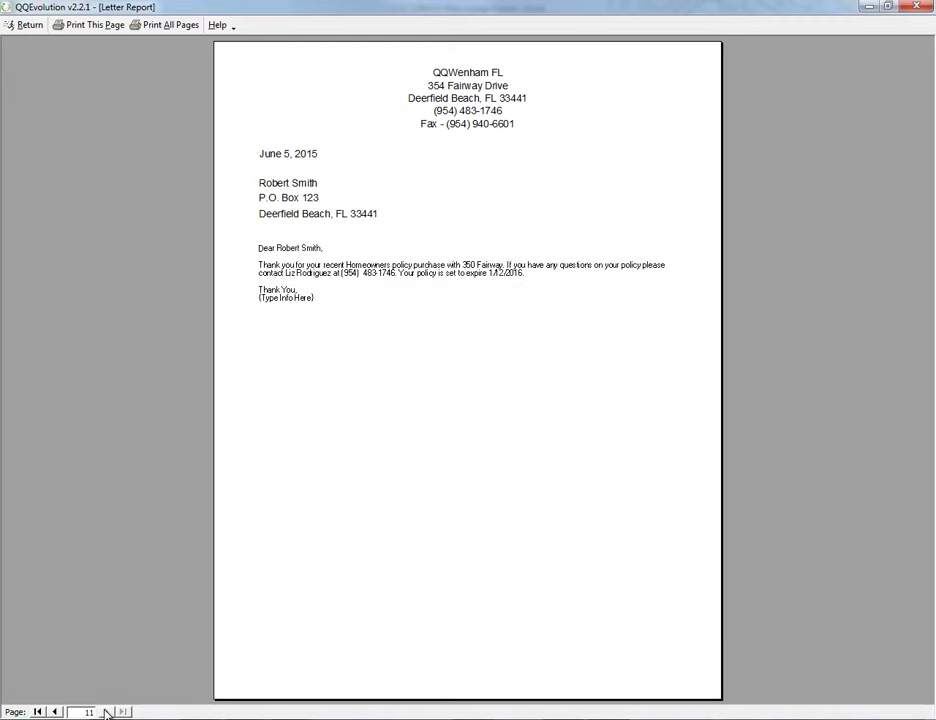
{"action": "left_click", "coordinate": [38, 712]}
{"action": "left_click", "coordinate": [123, 712]}
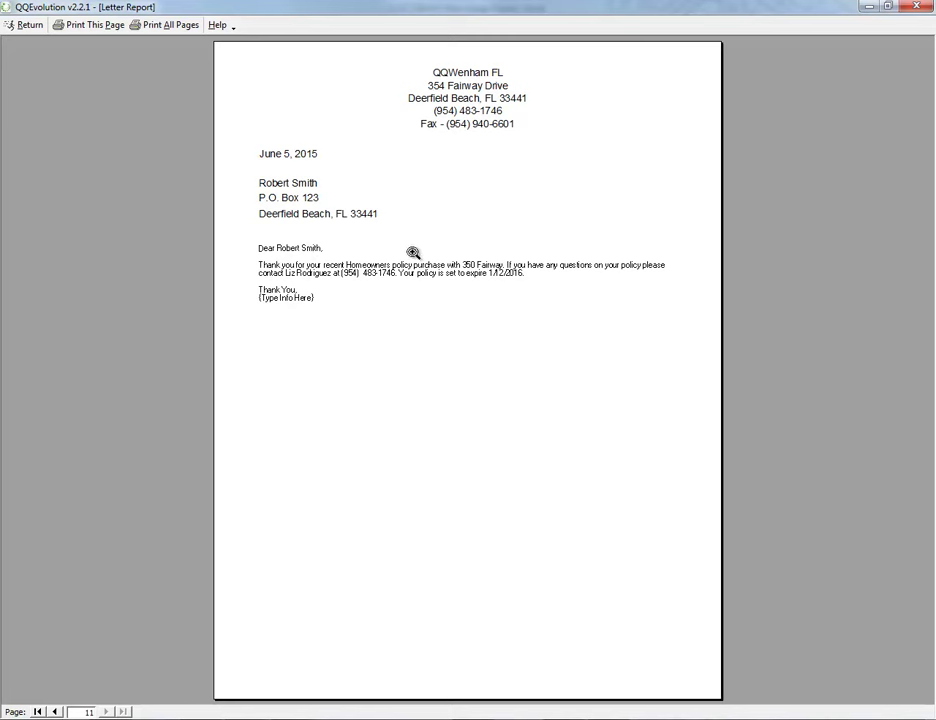
Page back through the generated letters and examine the recipient, policy type and expiration date merged into each
{"action": "left_click", "coordinate": [56, 712]}
{"action": "left_click", "coordinate": [56, 712]}
{"action": "left_click", "coordinate": [56, 712]}
{"action": "left_click", "coordinate": [56, 712]}
{"action": "left_click", "coordinate": [56, 712]}
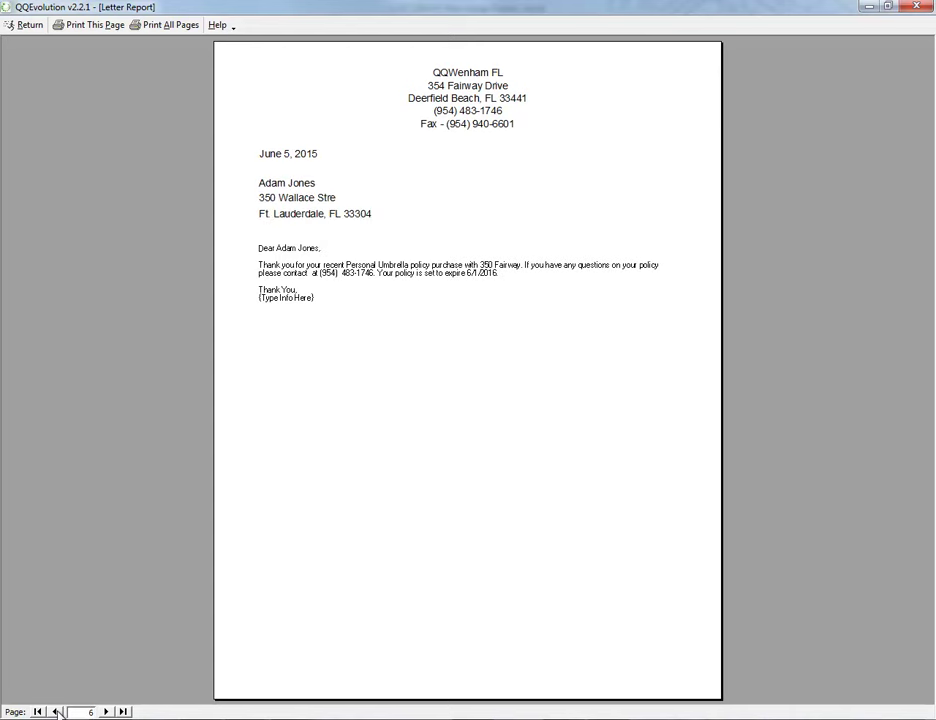
{"action": "left_click", "coordinate": [56, 712]}
{"action": "left_click", "coordinate": [56, 712]}
{"action": "left_click", "coordinate": [56, 712]}
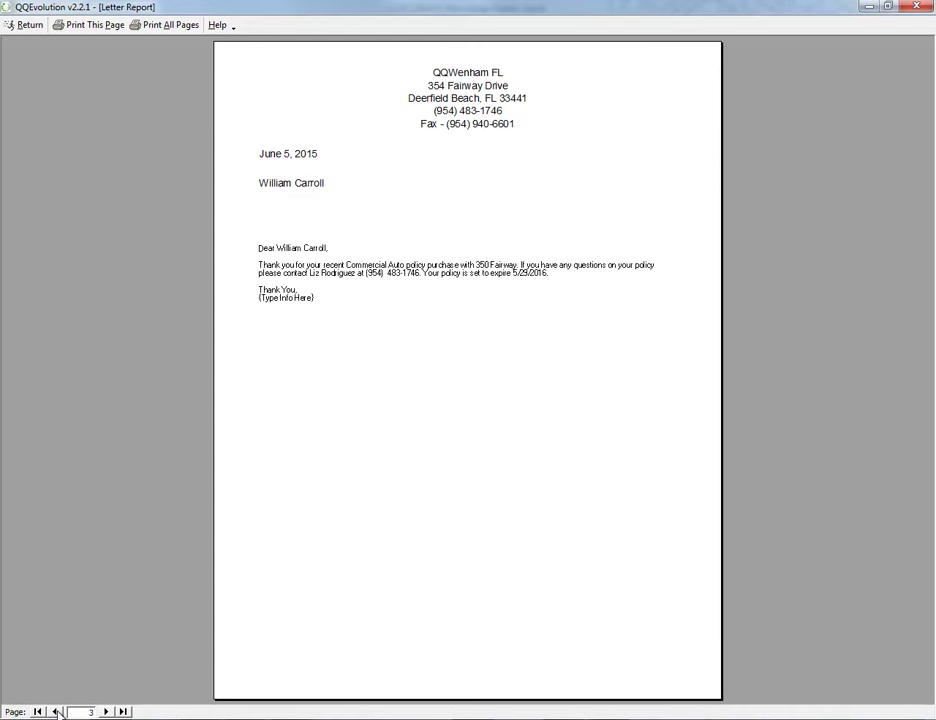
{"action": "left_click", "coordinate": [56, 712]}
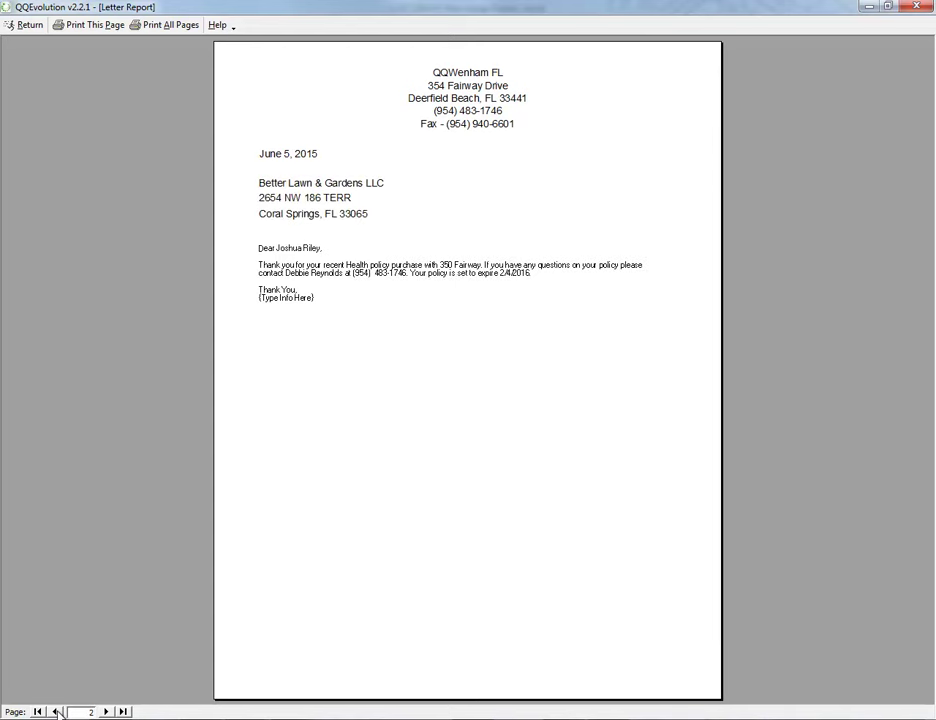
Leave the letter preview from the last page and keep the unprinted letters to print later
{"action": "left_click", "coordinate": [107, 712]}
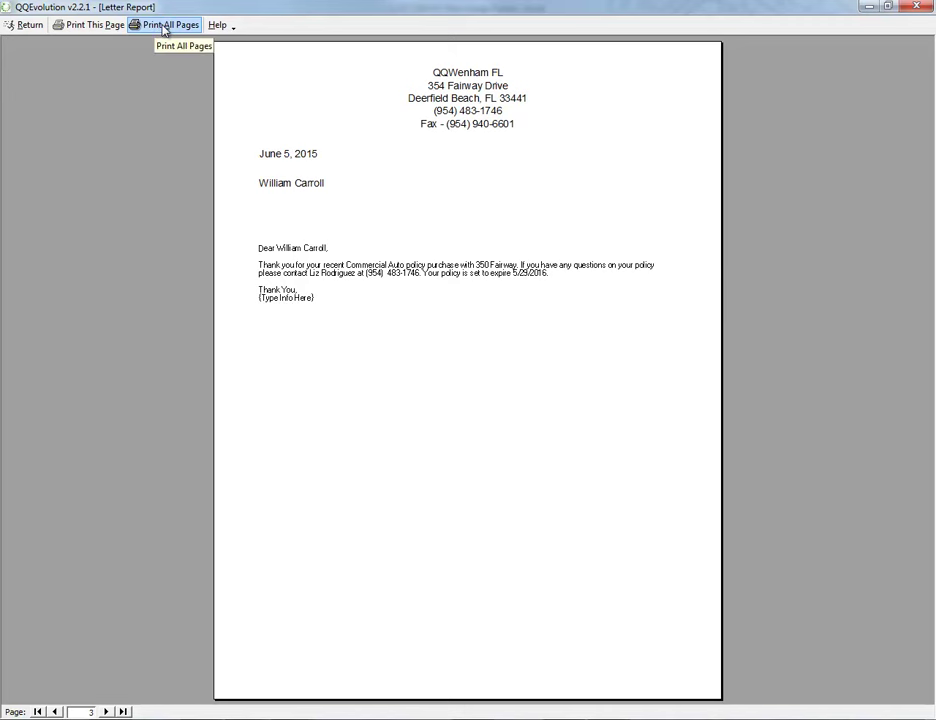
{"action": "left_click", "coordinate": [124, 711]}
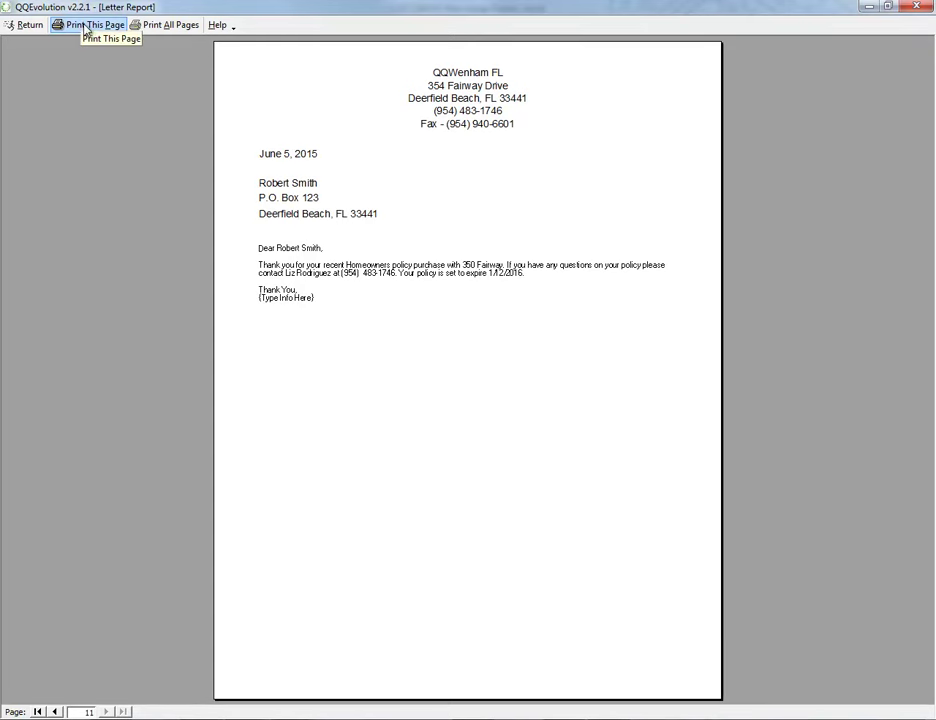
{"action": "left_click", "coordinate": [24, 26]}
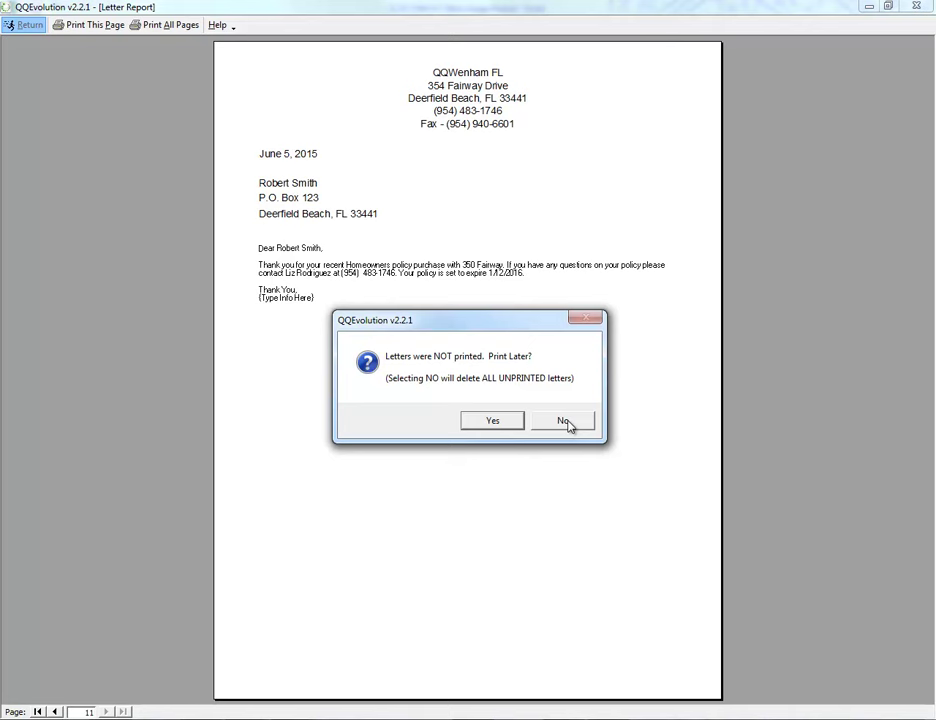
{"action": "left_click", "coordinate": [489, 420]}
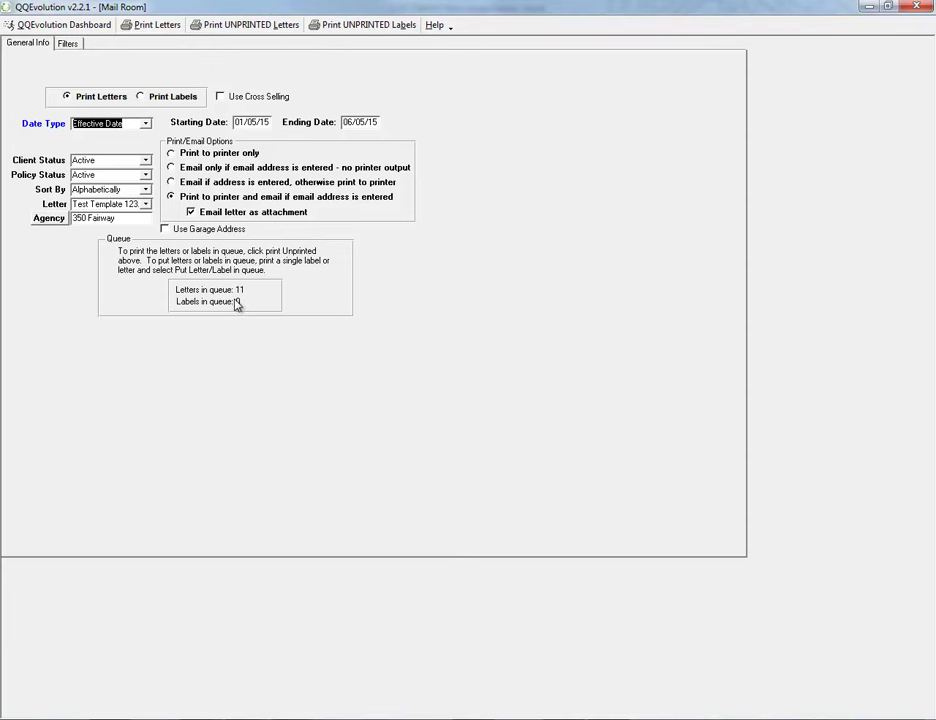
Open the unprinted letters waiting in the queue and go to the last letter
{"action": "left_click", "coordinate": [233, 25]}
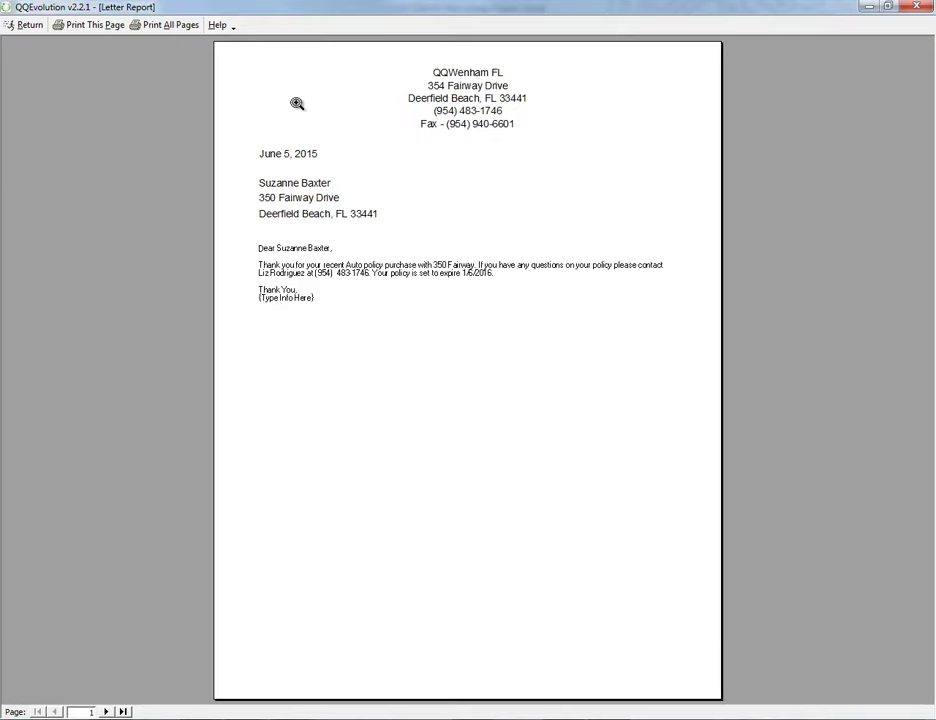
{"action": "left_click", "coordinate": [106, 711]}
{"action": "left_click", "coordinate": [106, 711]}
{"action": "left_click", "coordinate": [106, 711]}
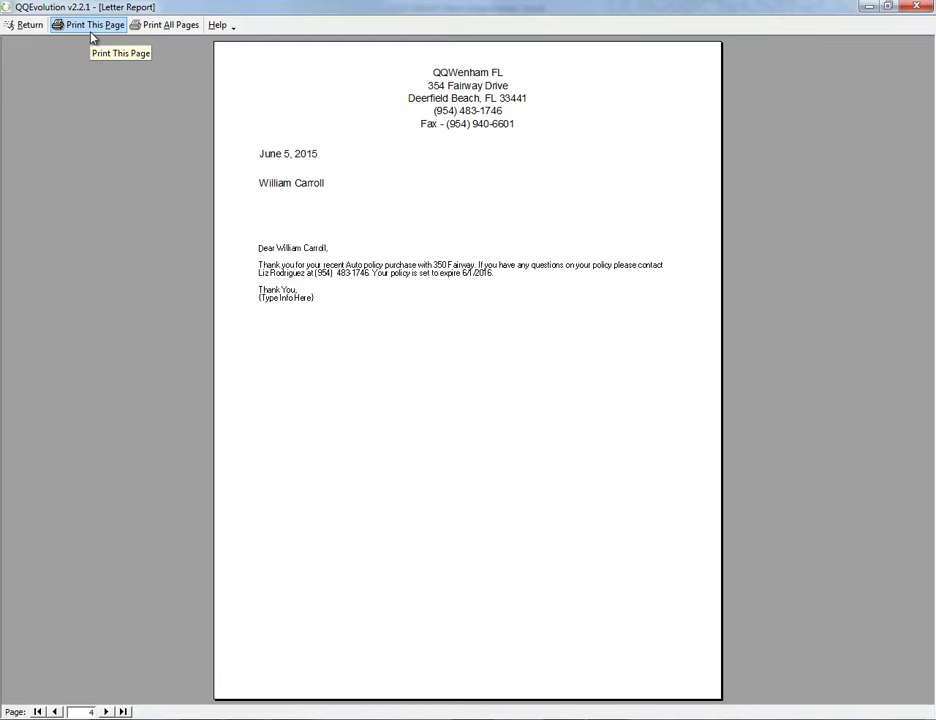
{"action": "left_click", "coordinate": [123, 711]}
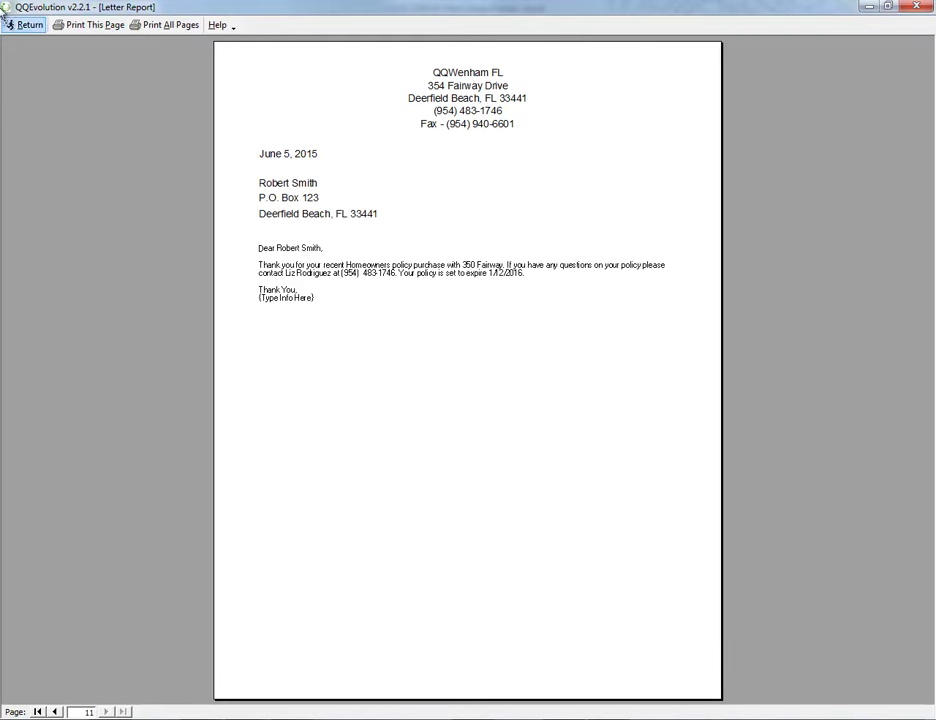
Print and email only the last letter, recording its "letter printed" memo with the Letter memo type
{"action": "left_click", "coordinate": [82, 27]}
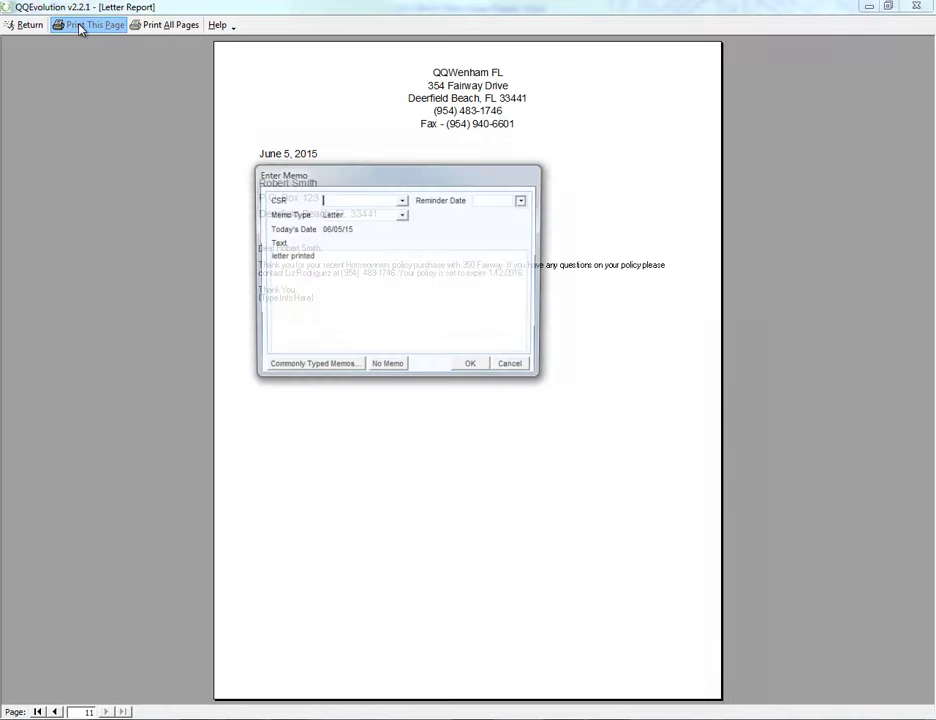
{"action": "left_click", "coordinate": [401, 199]}
{"action": "scroll", "coordinate": [420, 238], "scroll_direction": "down", "scroll_amount": 1}
{"action": "left_click", "coordinate": [472, 367]}
{"action": "left_click", "coordinate": [531, 265]}
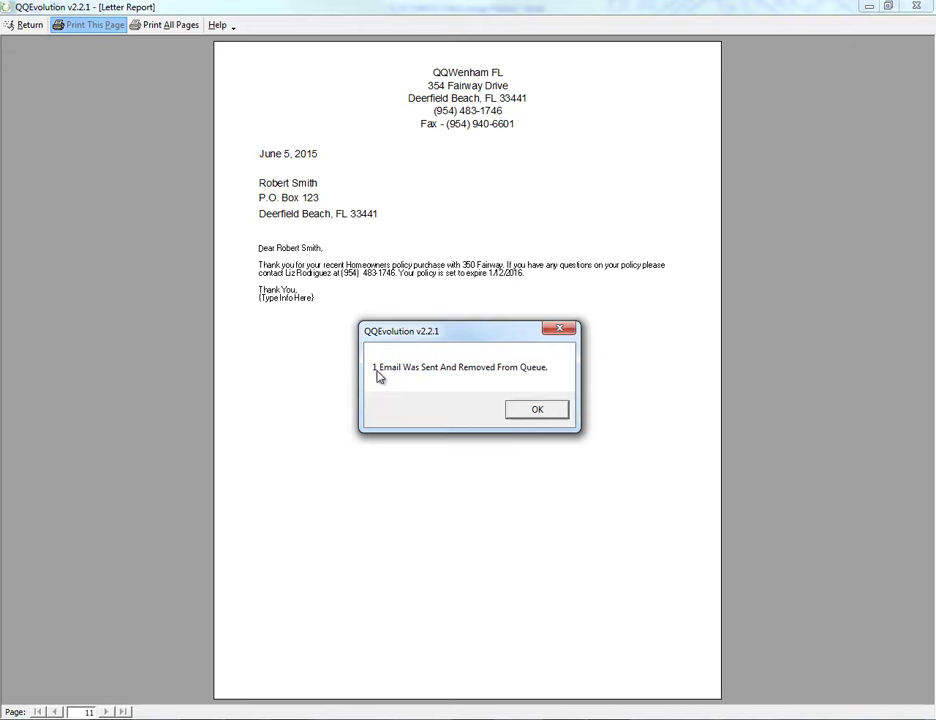
{"action": "left_click", "coordinate": [539, 409]}
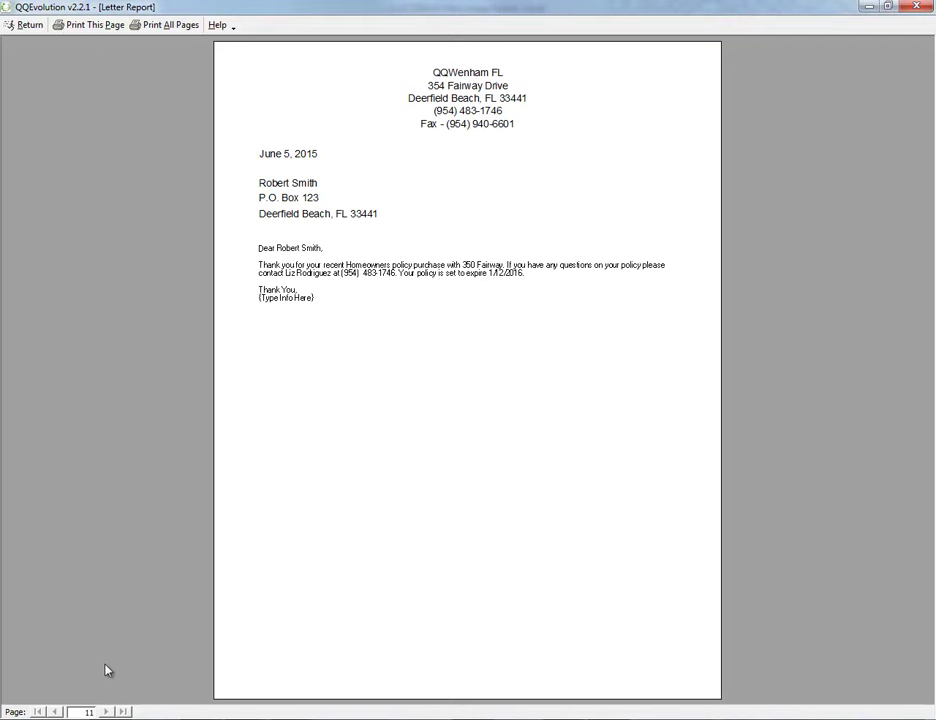
Leave the unprinted letters preview and return to the Mail Room
{"action": "left_click", "coordinate": [238, 466]}
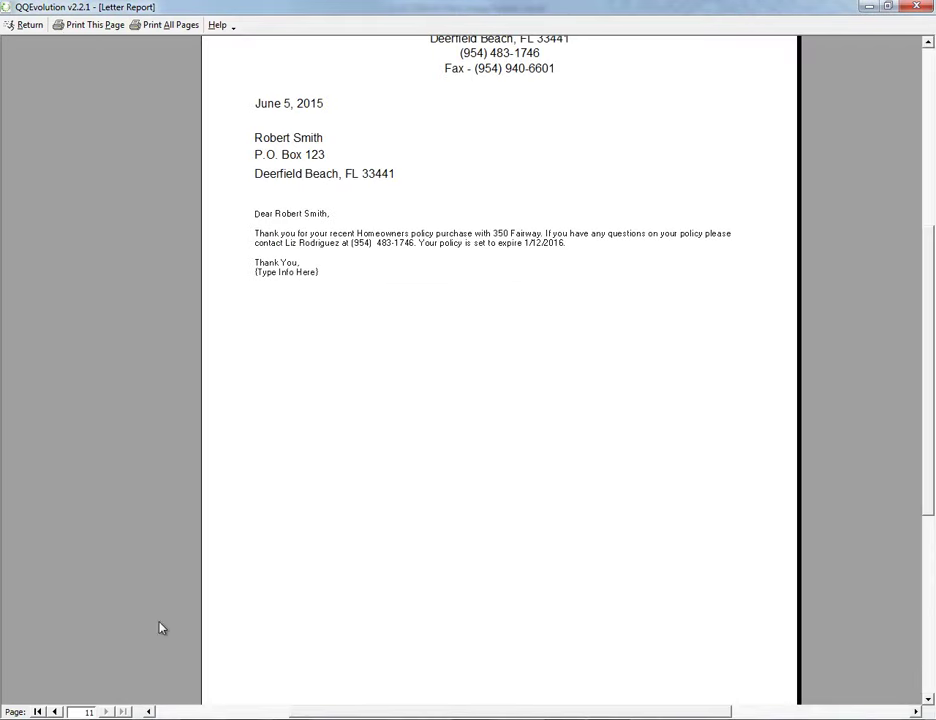
{"action": "left_click", "coordinate": [54, 711]}
{"action": "key", "text": "Escape"}
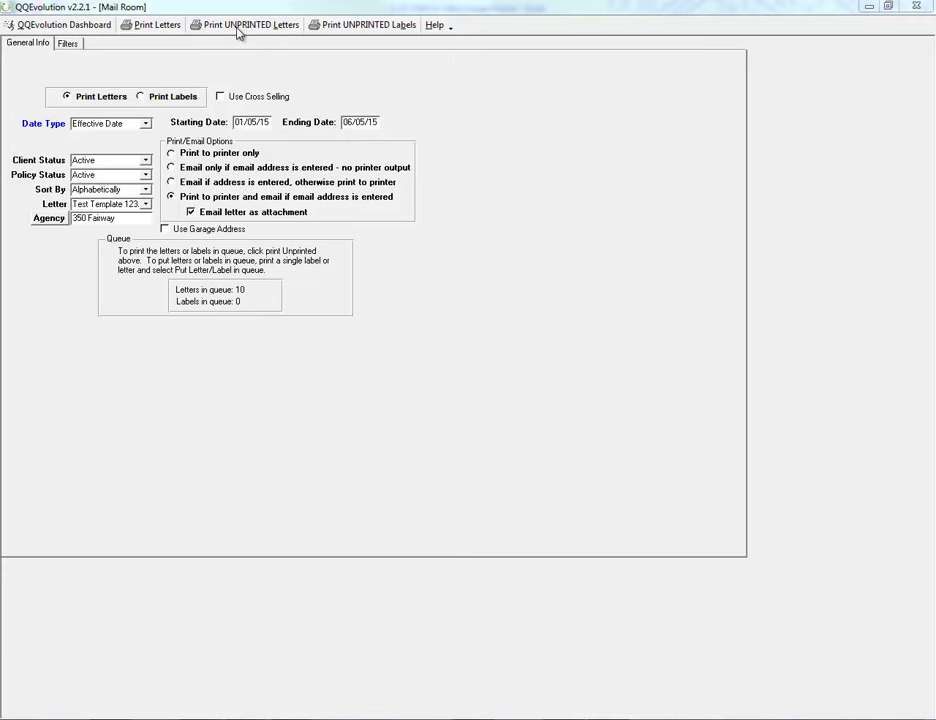
Switch the mailing from letters to labels and check the filters available for them
{"action": "left_click", "coordinate": [140, 97]}
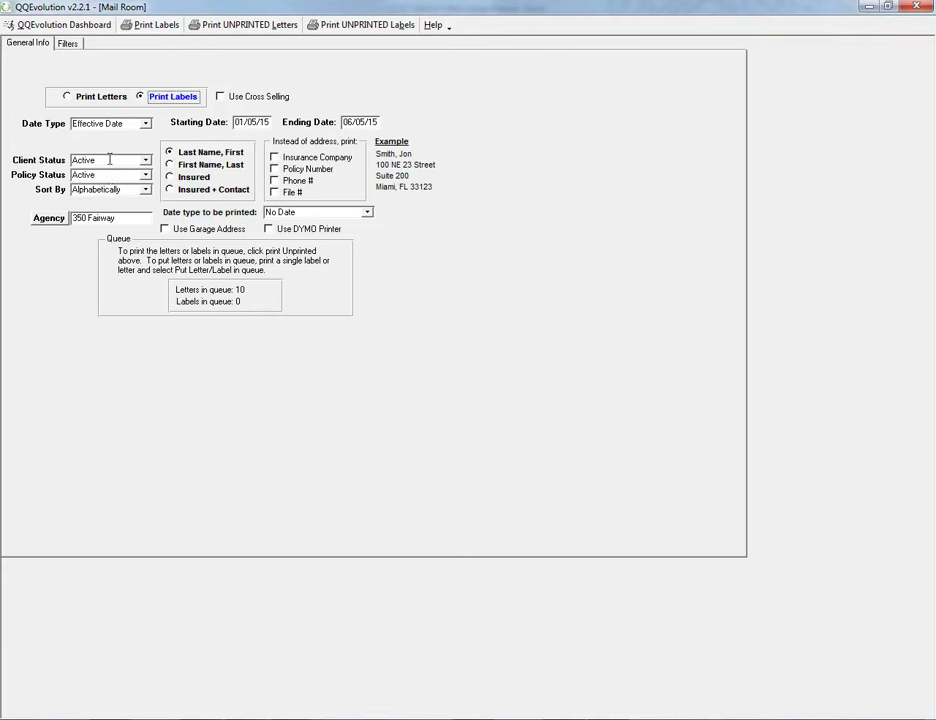
{"action": "left_click", "coordinate": [67, 44]}
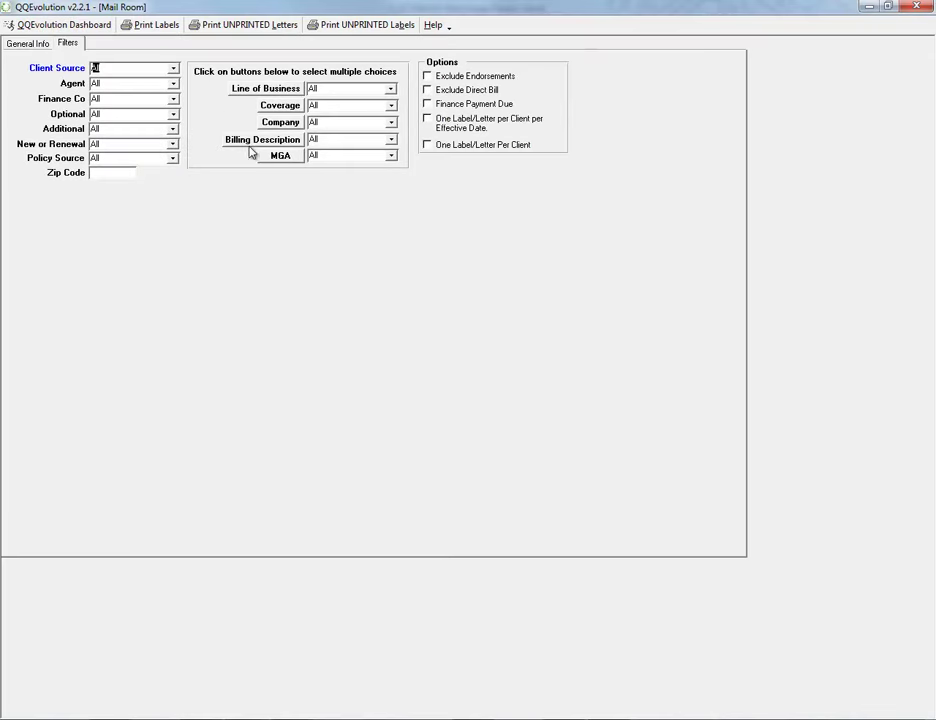
{"action": "left_click", "coordinate": [37, 45]}
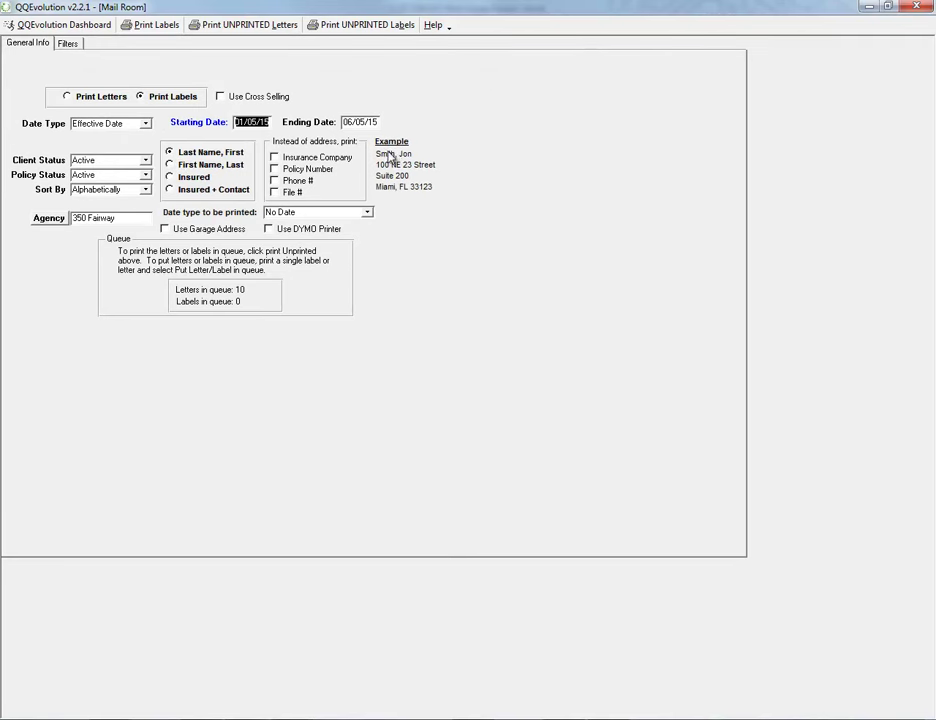
Compare the label name formats against the example and choose Insured + Contact
{"action": "left_click", "coordinate": [171, 165]}
{"action": "left_click", "coordinate": [169, 177]}
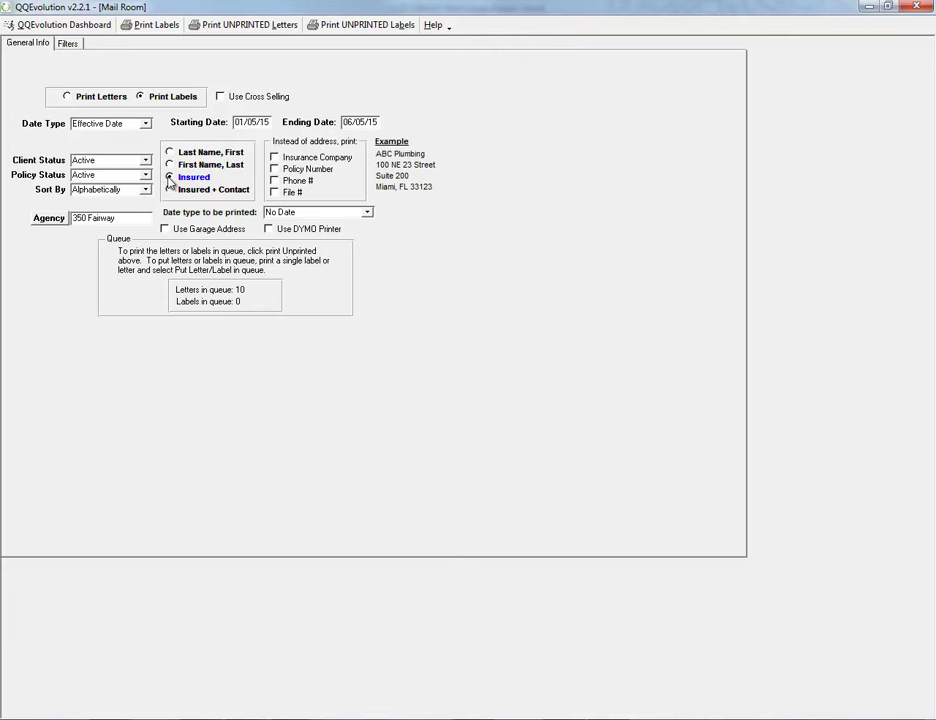
{"action": "left_click", "coordinate": [172, 191]}
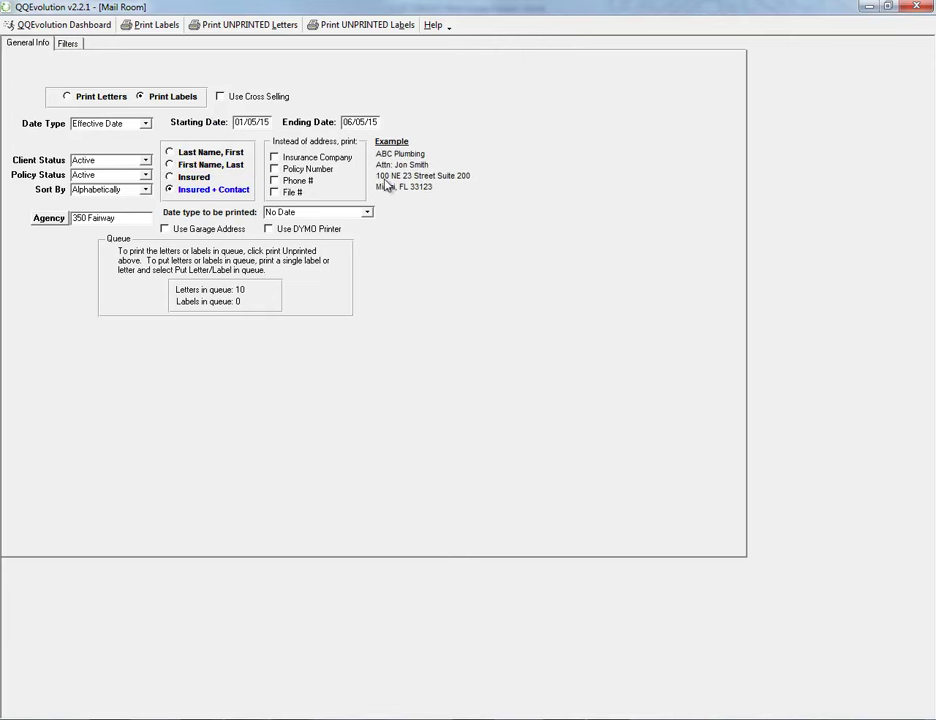
Have the labels print the Insurance Company, Policy Number, Phone # and File # instead of the address
{"action": "left_click", "coordinate": [285, 157]}
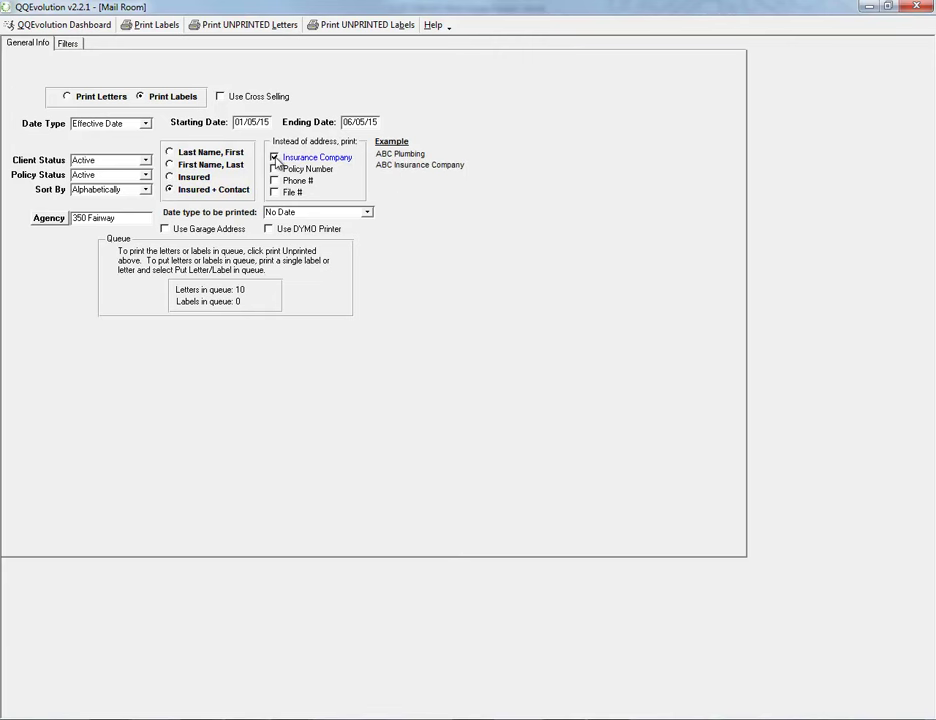
{"action": "left_click", "coordinate": [276, 170]}
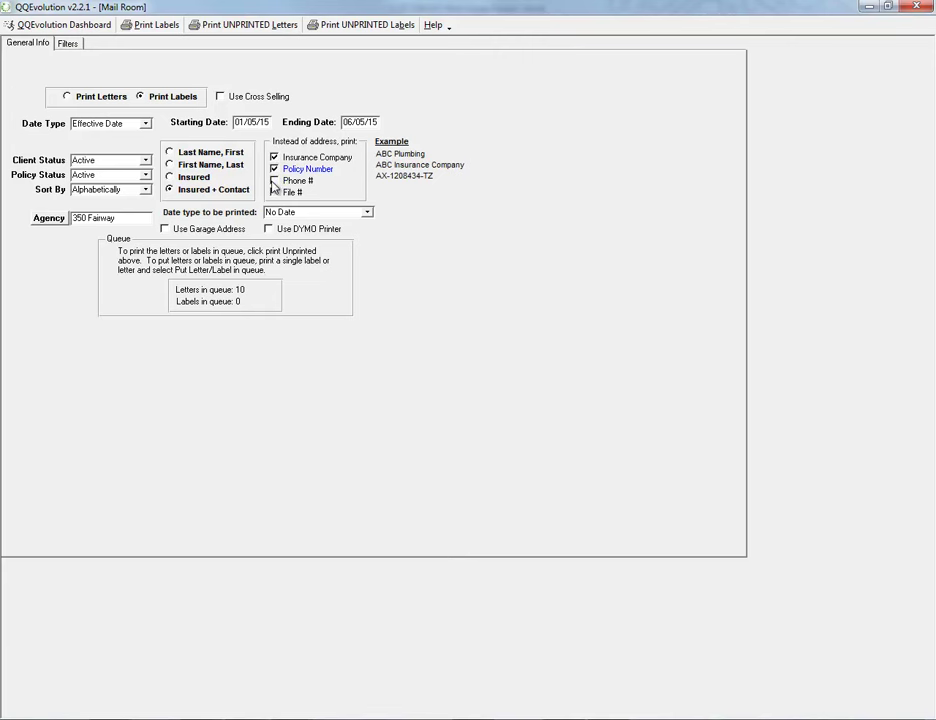
{"action": "left_click", "coordinate": [276, 181]}
{"action": "left_click", "coordinate": [274, 193]}
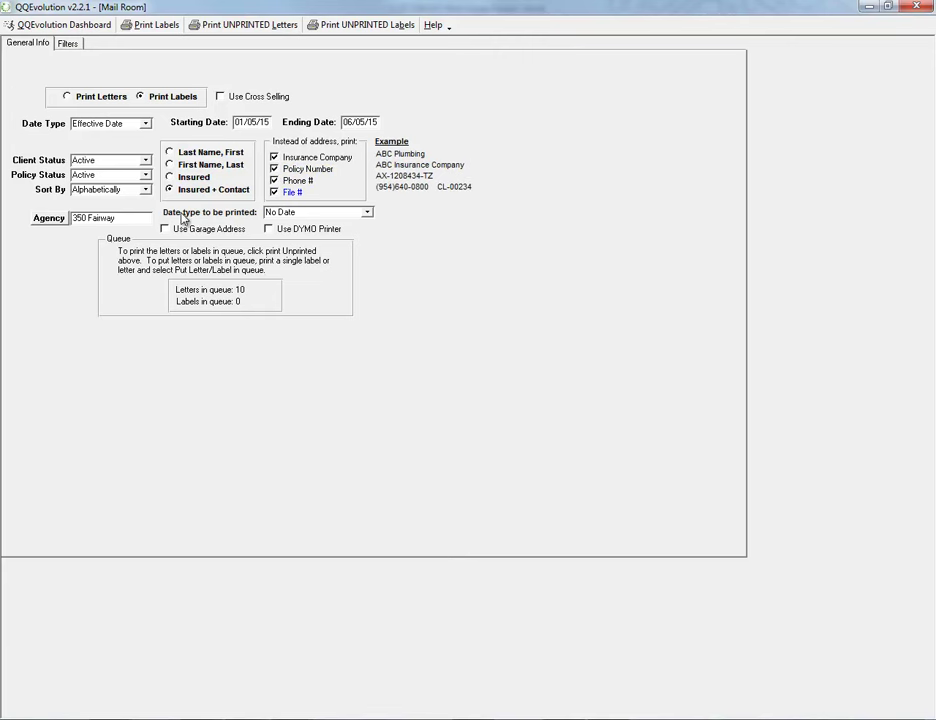
Set the date type printed on the labels to Print Date & Expiration
{"action": "left_click", "coordinate": [367, 213]}
{"action": "left_click", "coordinate": [367, 213]}
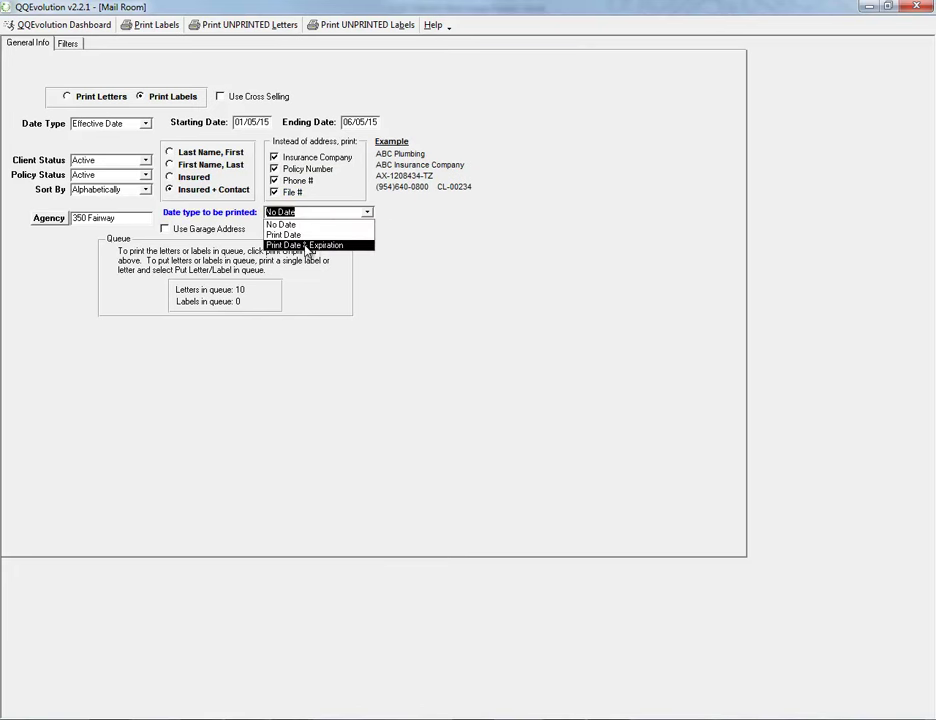
{"action": "left_click", "coordinate": [311, 246]}
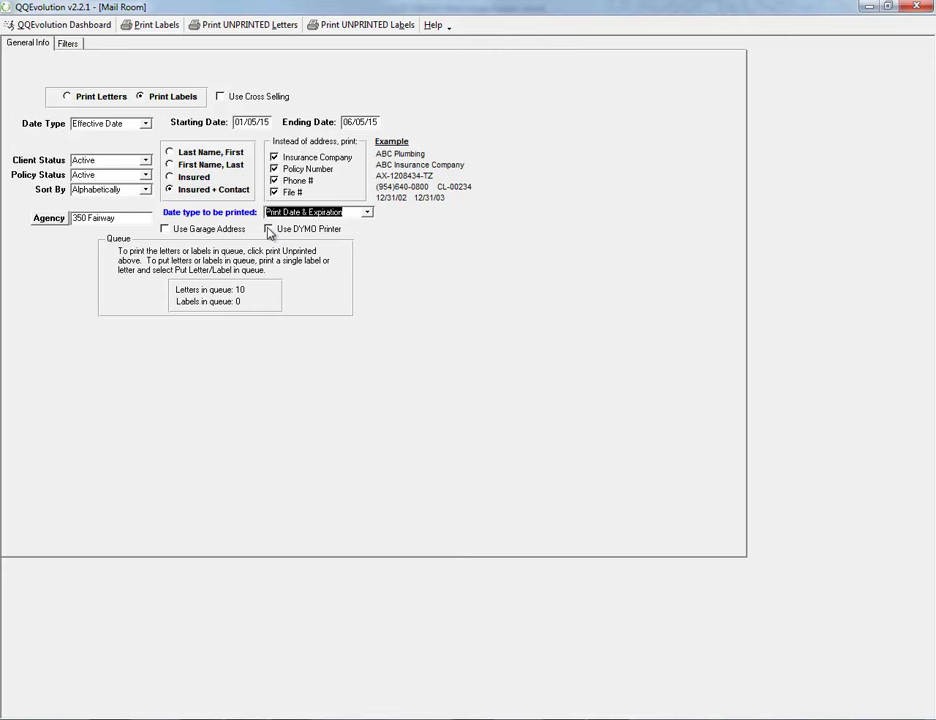
Generate the labels with the chosen settings, then leave the preview and keep the unprinted labels in the queue
{"action": "left_click", "coordinate": [139, 29]}
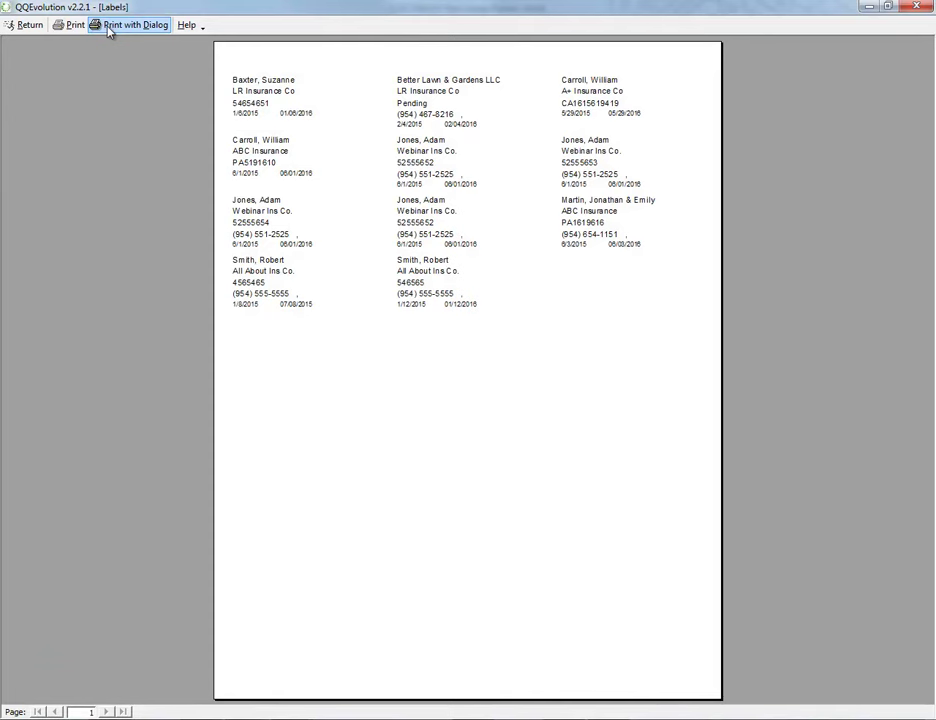
{"action": "left_click", "coordinate": [25, 27]}
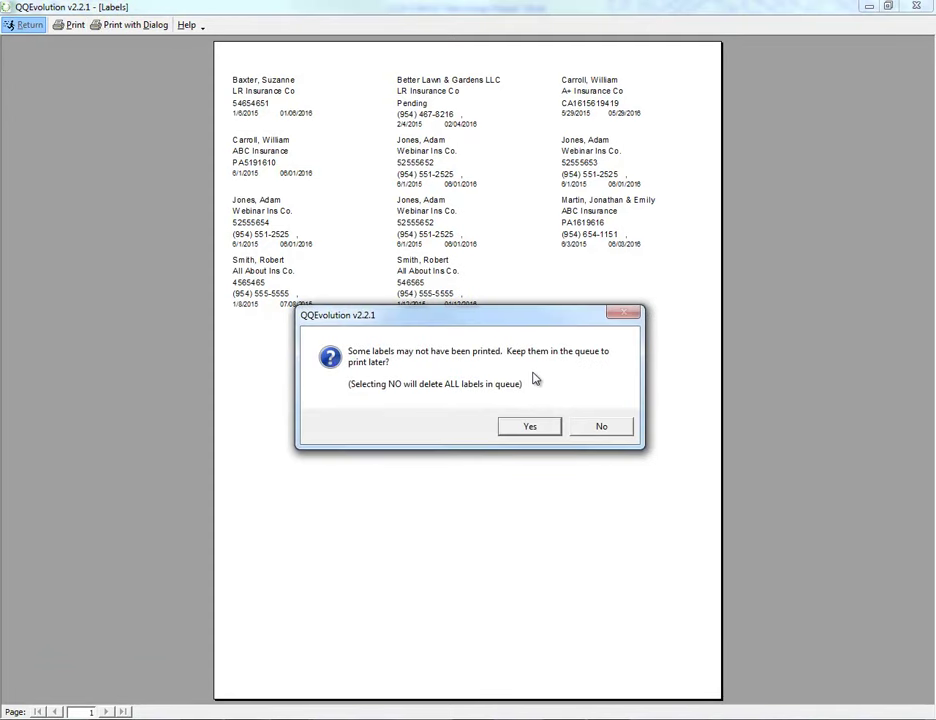
{"action": "left_click", "coordinate": [531, 427]}
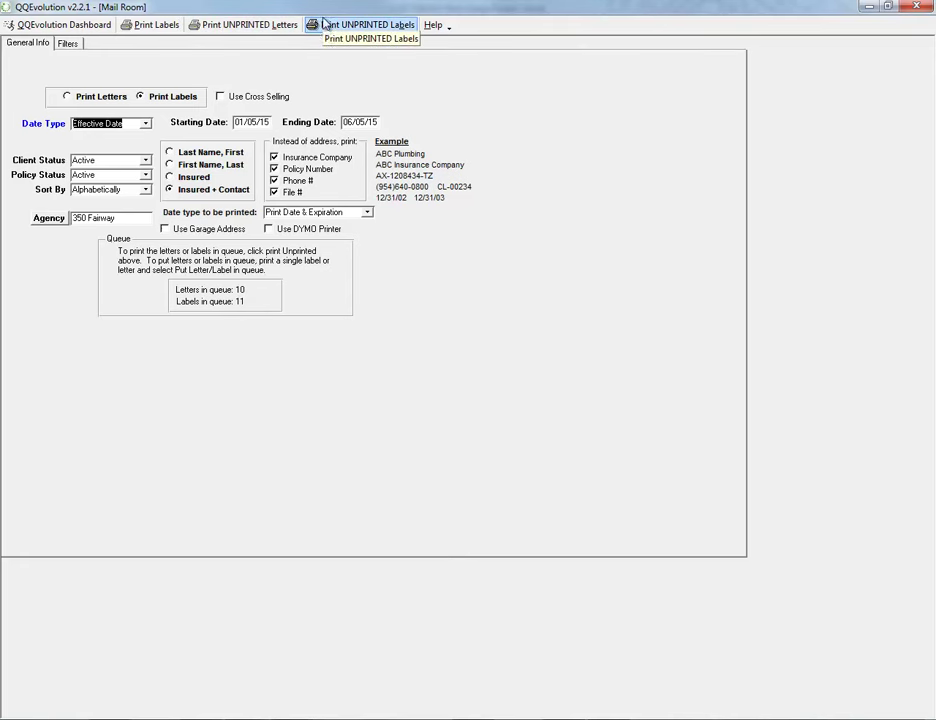
Preview the unprinted letters waiting in the queue, then close the preview and return to the dashboard
{"action": "left_click", "coordinate": [238, 26]}
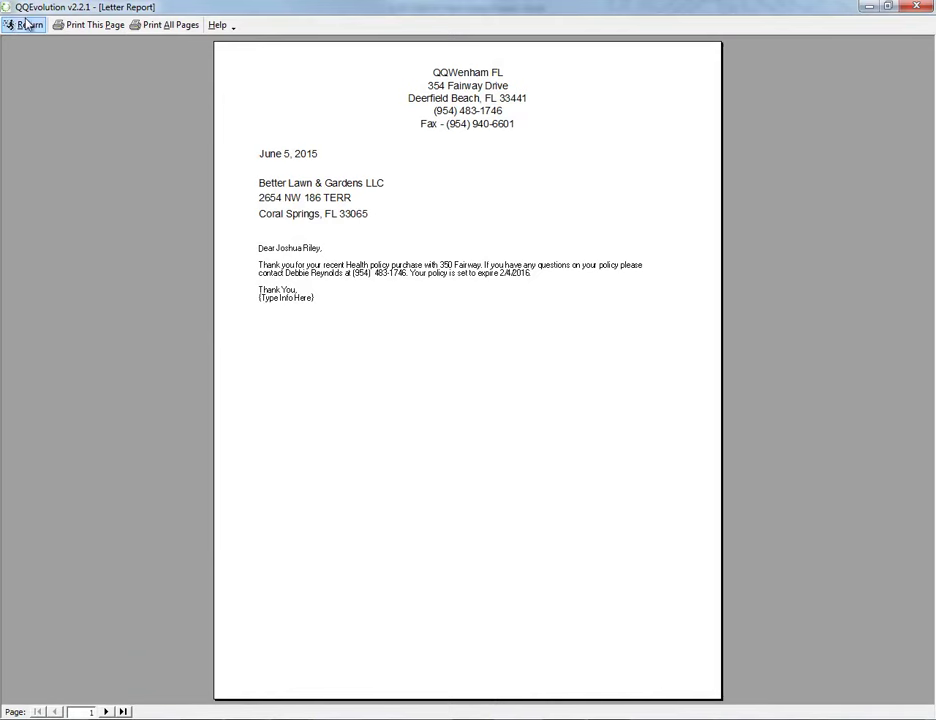
{"action": "left_click", "coordinate": [24, 26]}
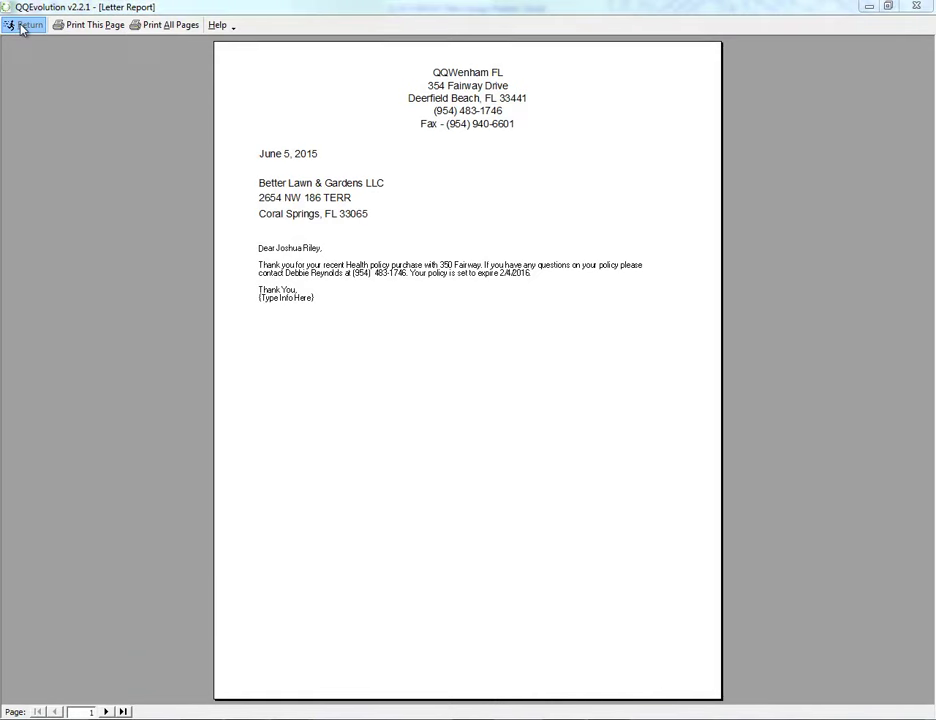
{"action": "left_click", "coordinate": [559, 422]}
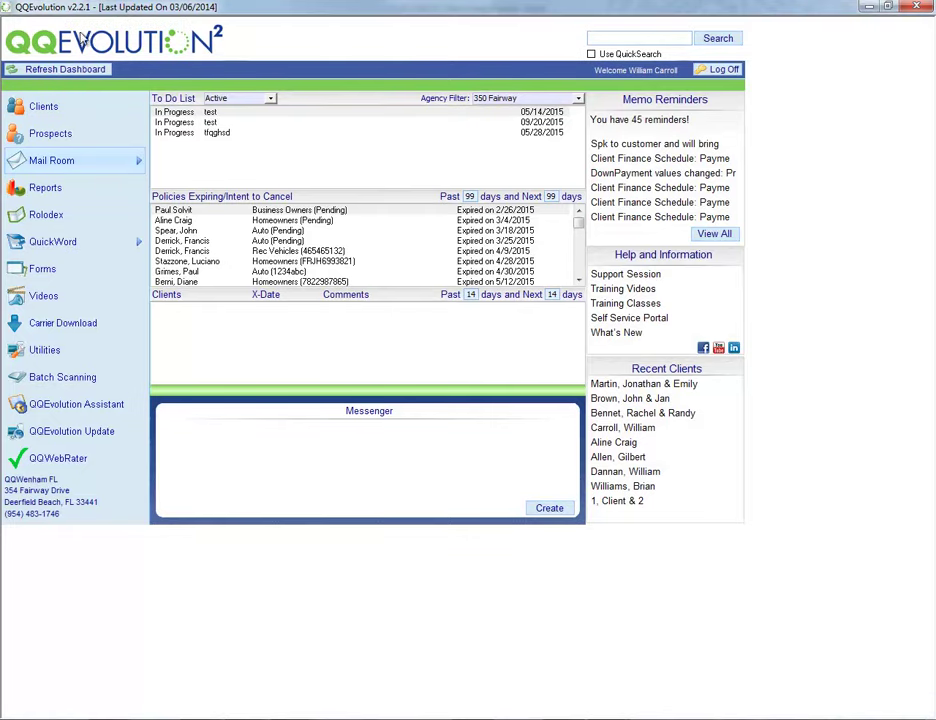
Open the Mail Room for HTML letters, look through its available letter templates and return to the dashboard
{"action": "mouse_move", "coordinate": [92, 158]}
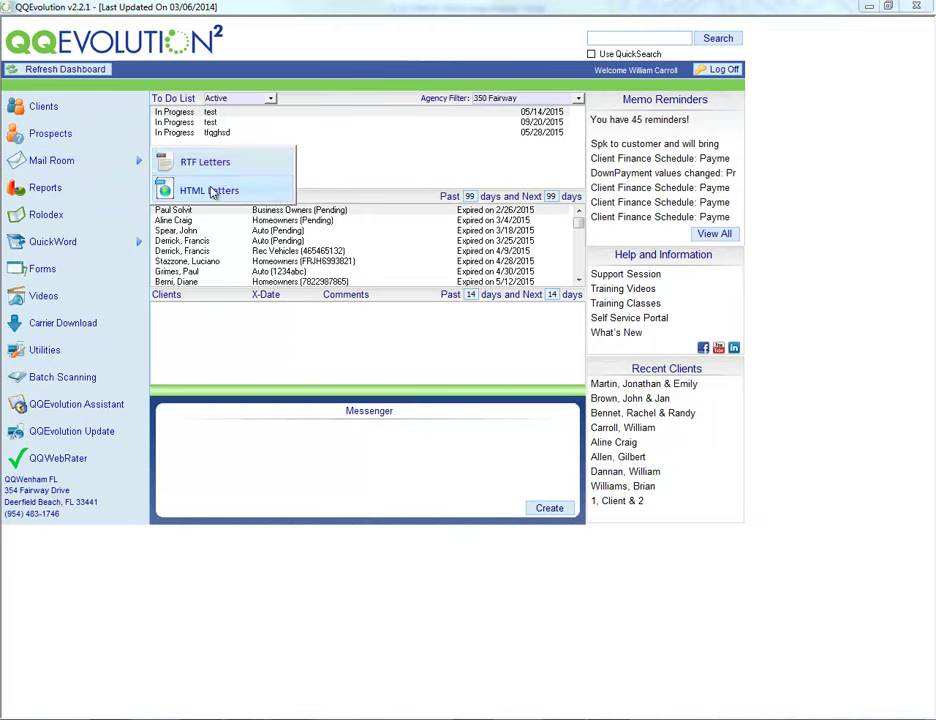
{"action": "left_click", "coordinate": [208, 191]}
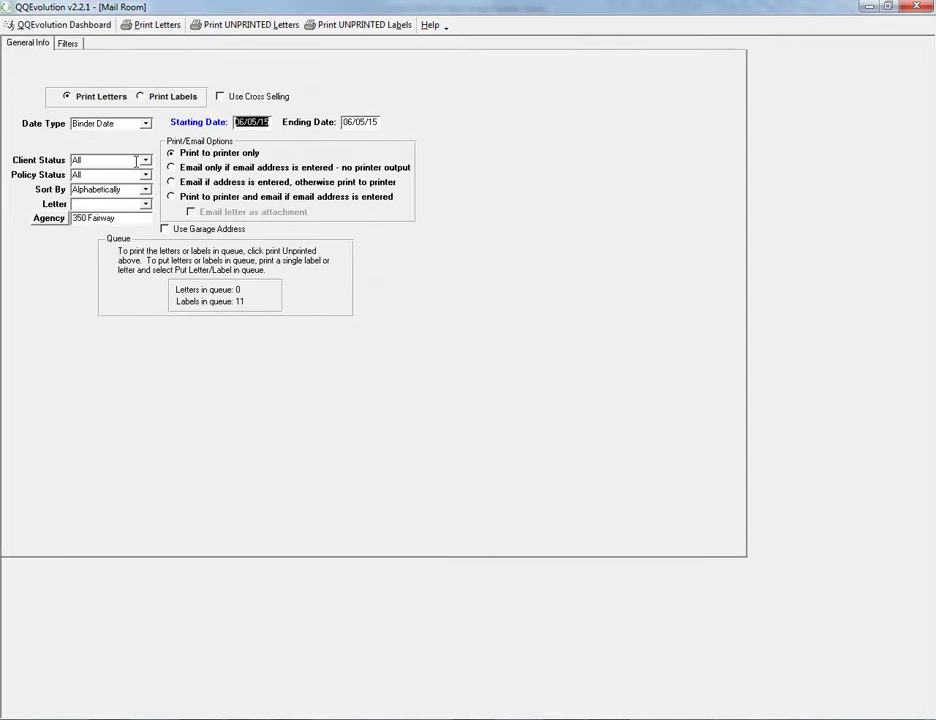
{"action": "left_click", "coordinate": [145, 204]}
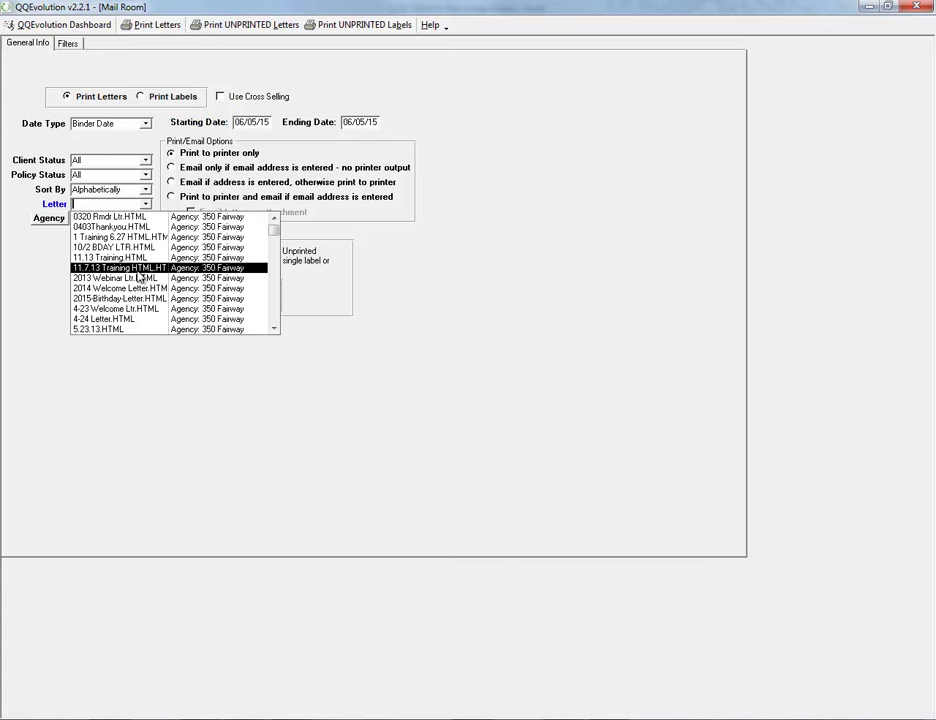
{"action": "left_click", "coordinate": [201, 55]}
{"action": "left_click", "coordinate": [43, 28]}
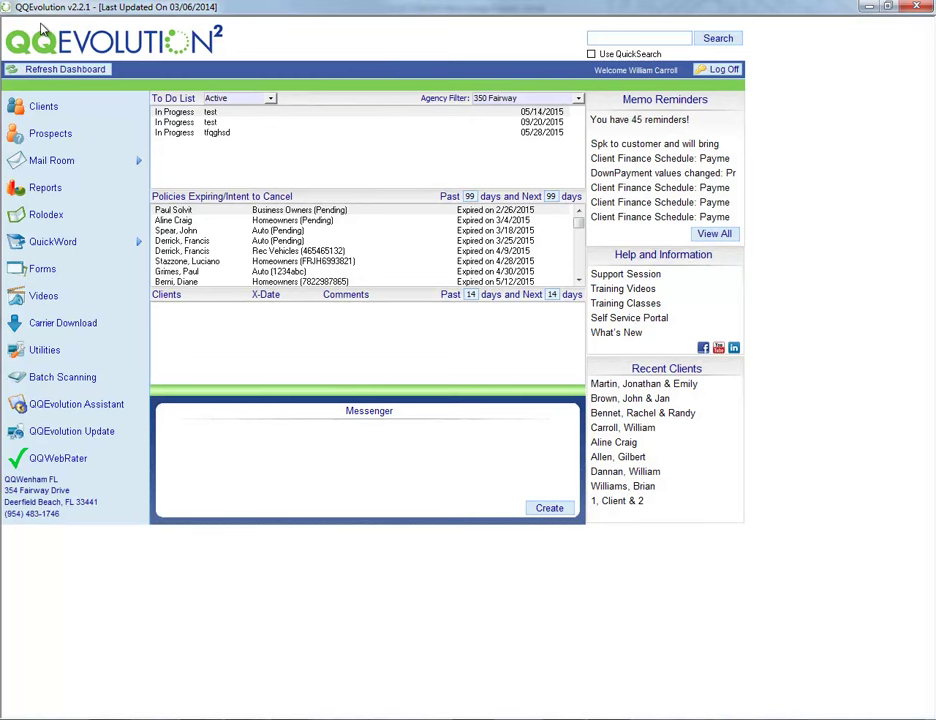